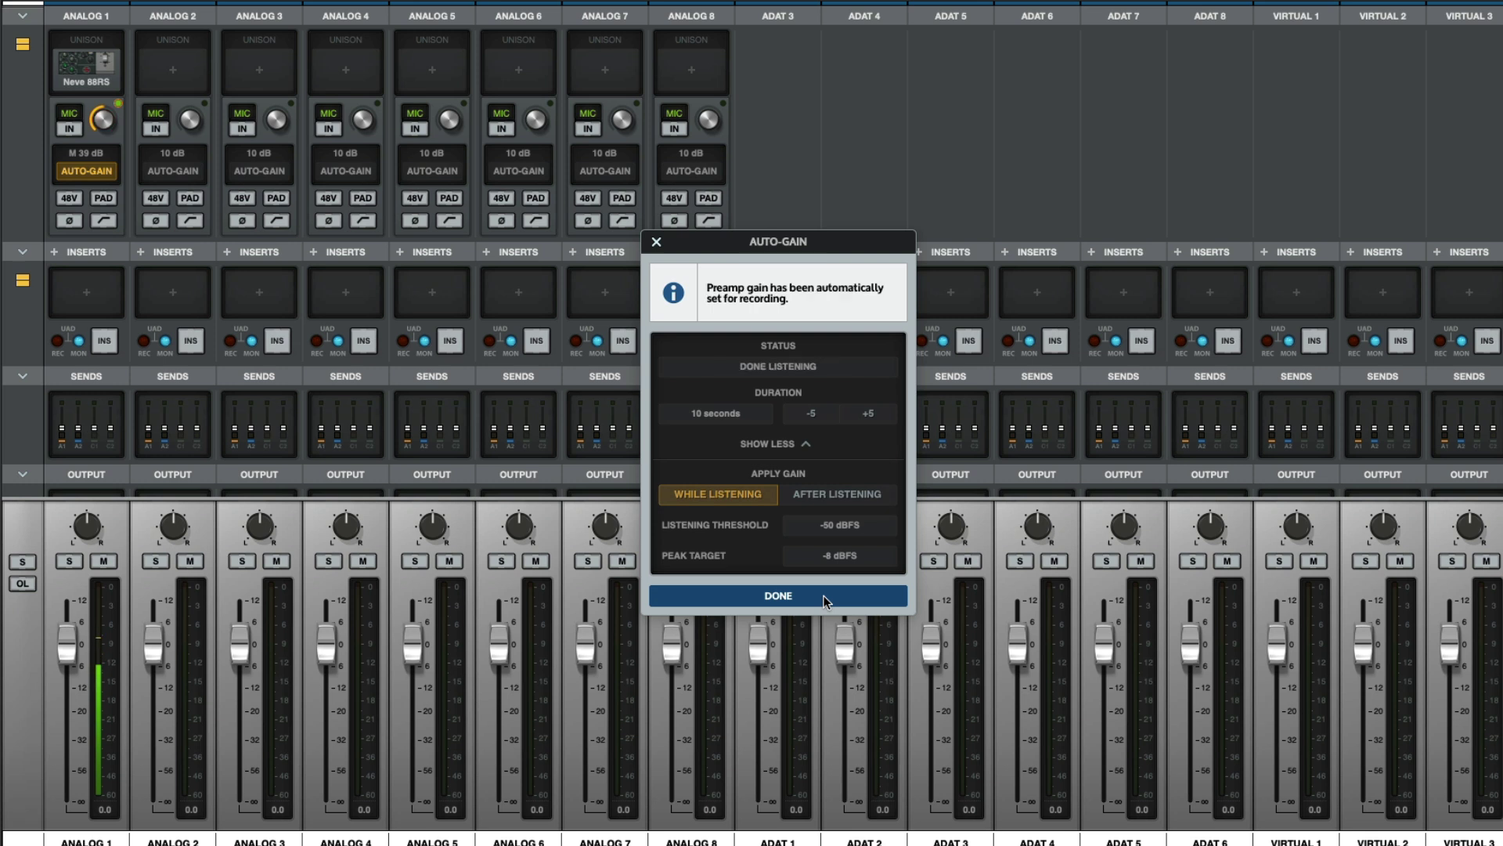
- Dismiss the auto-gain report and boost the high frequencies on Analog 2's Pultec EQP-1A
left_click(824, 595)
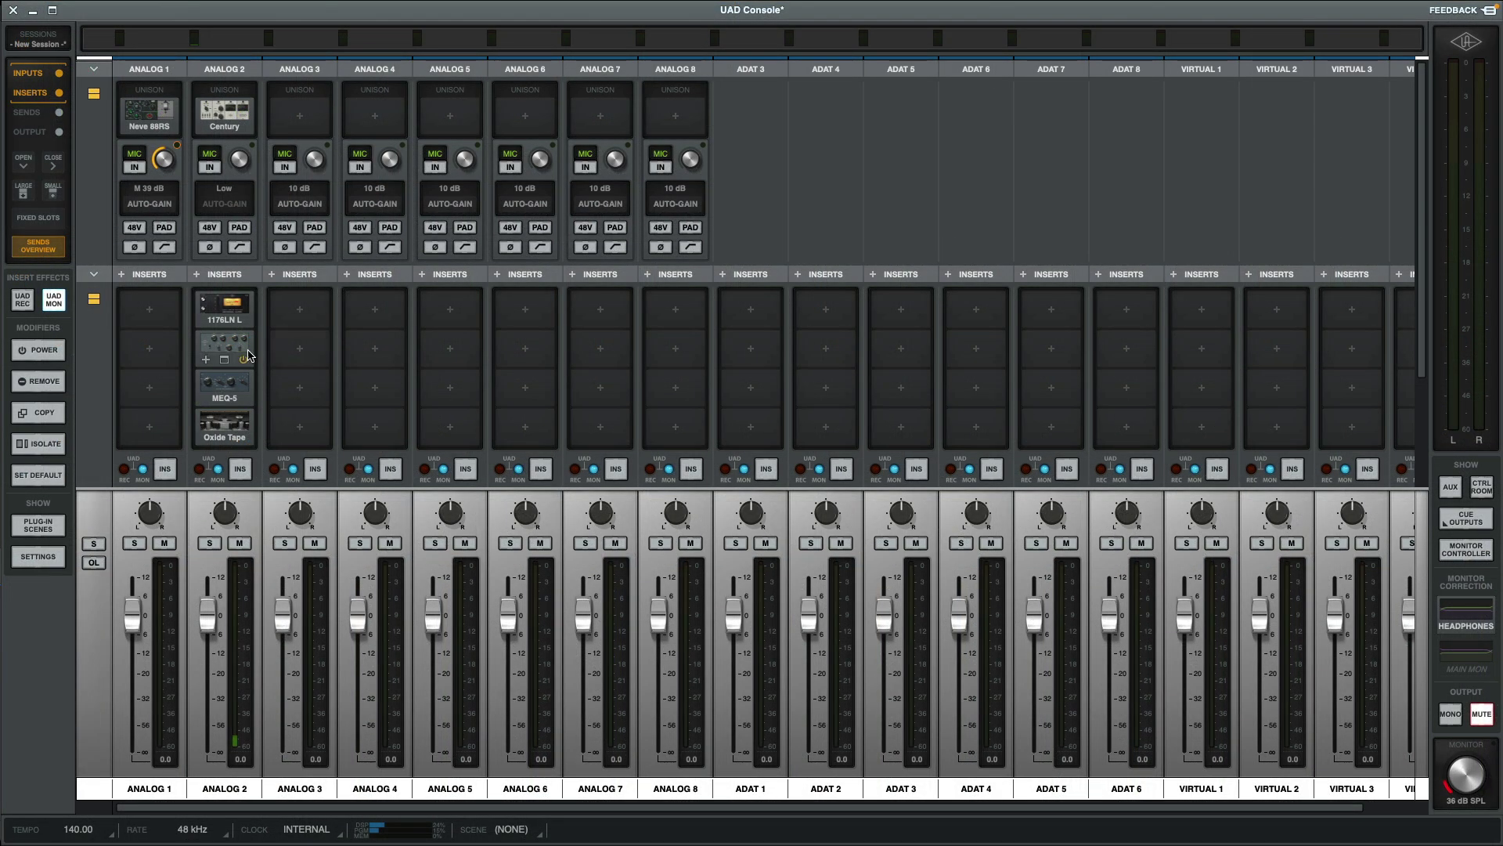
left_click(235, 345)
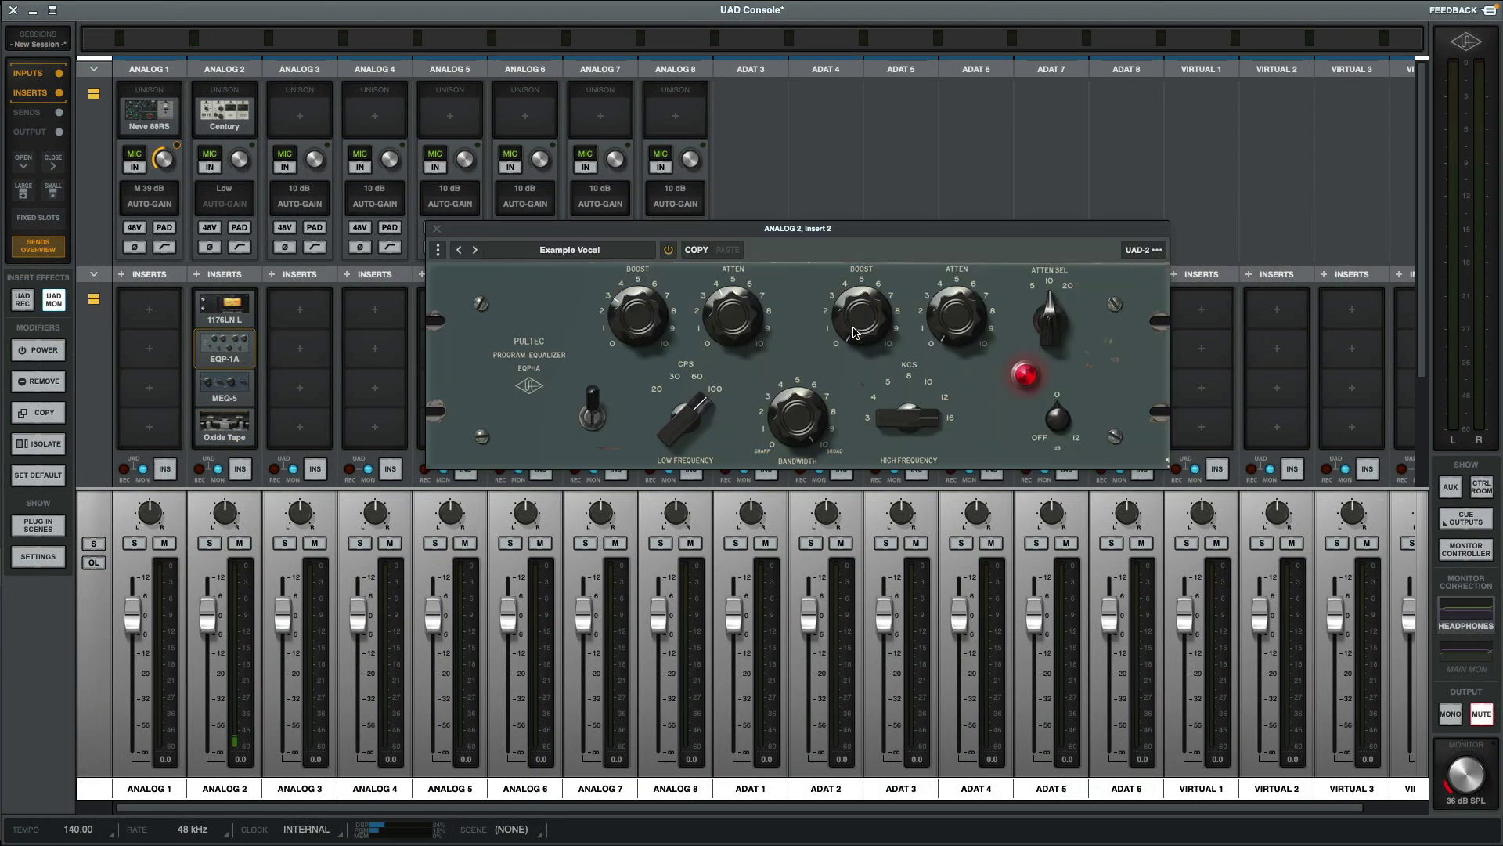
left_click_drag(858, 311, 871, 268)
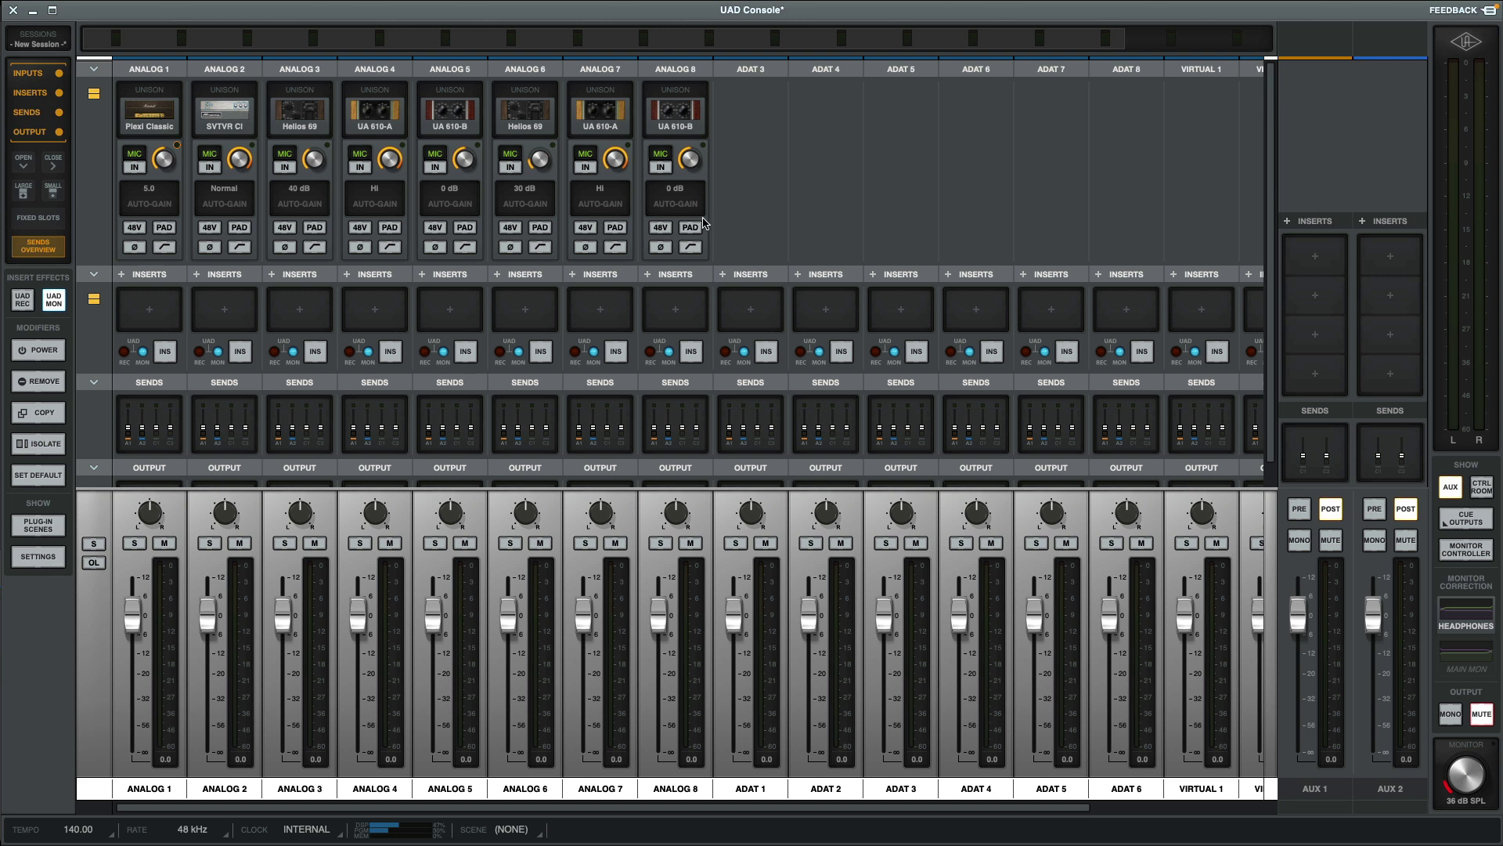
- Open the Plexi Classic (Analog 1) and UA 610-B (Analog 5) preamp windows and reposition them
left_click(167, 116)
left_click_drag(1026, 98, 844, 359)
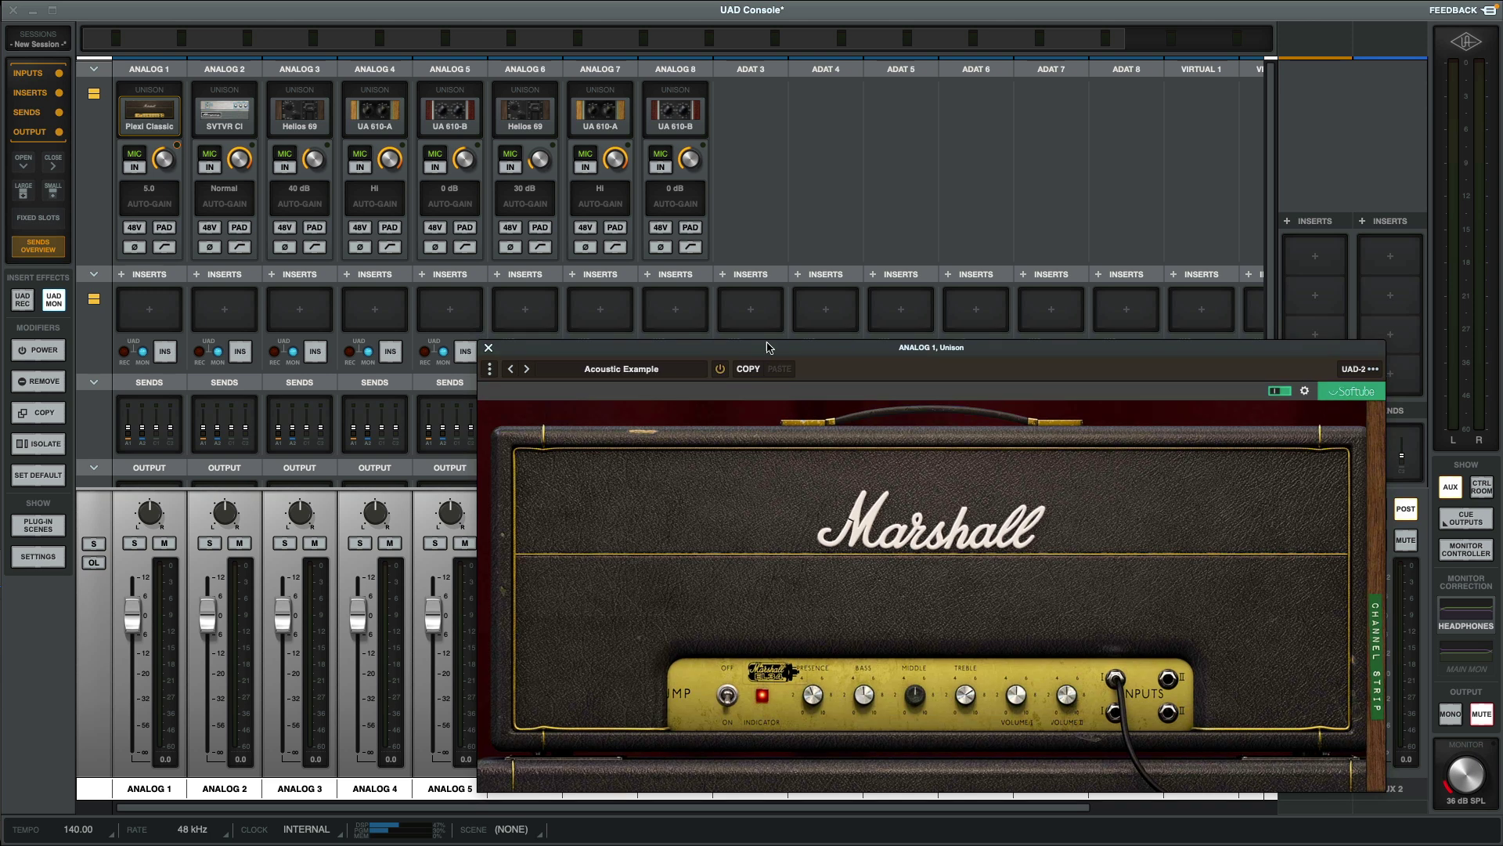
left_click(445, 118)
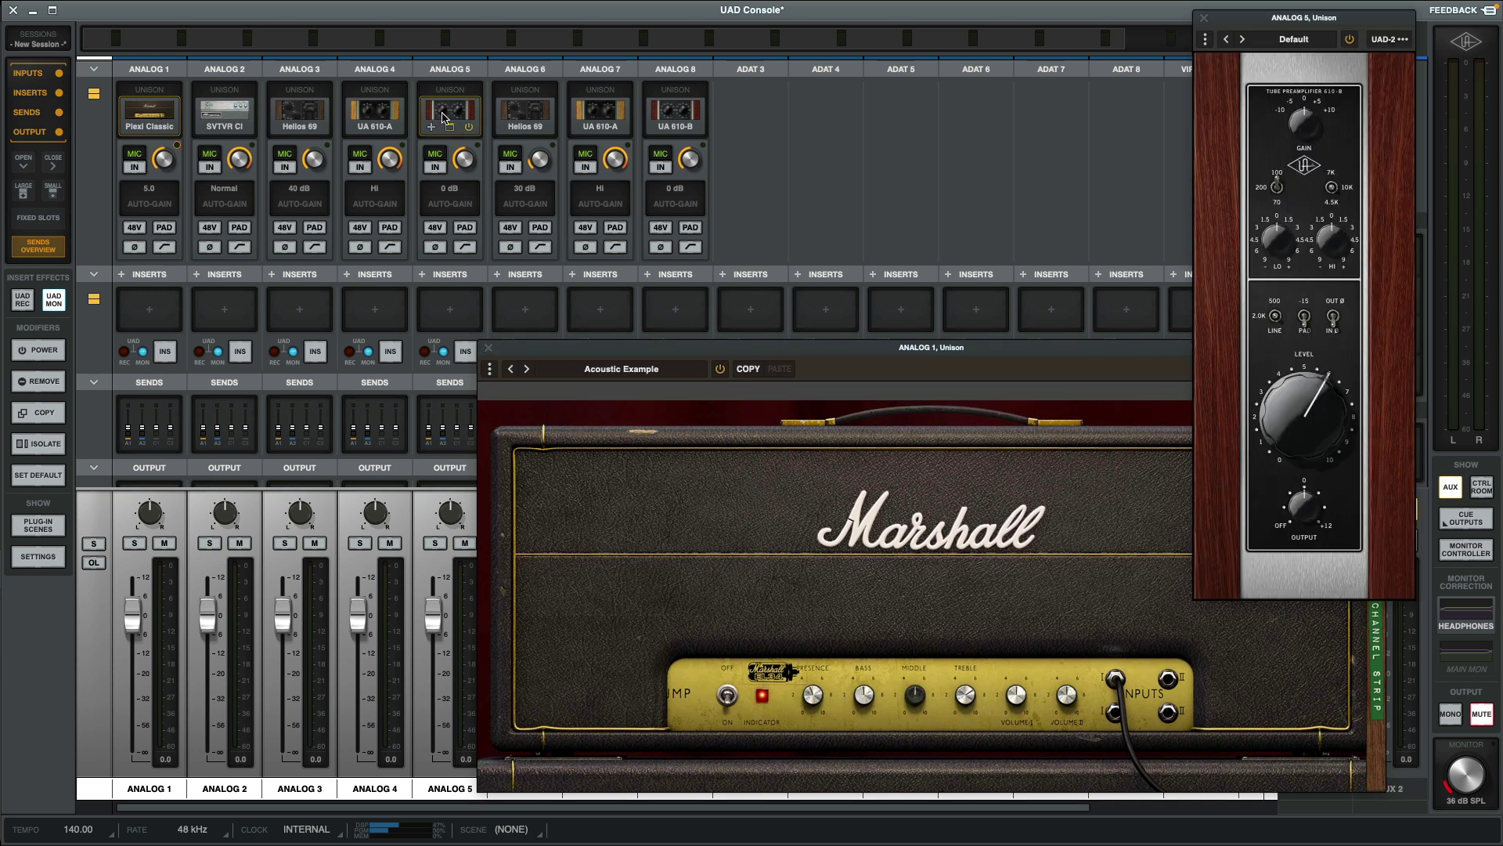
left_click_drag(1251, 25, 1189, 36)
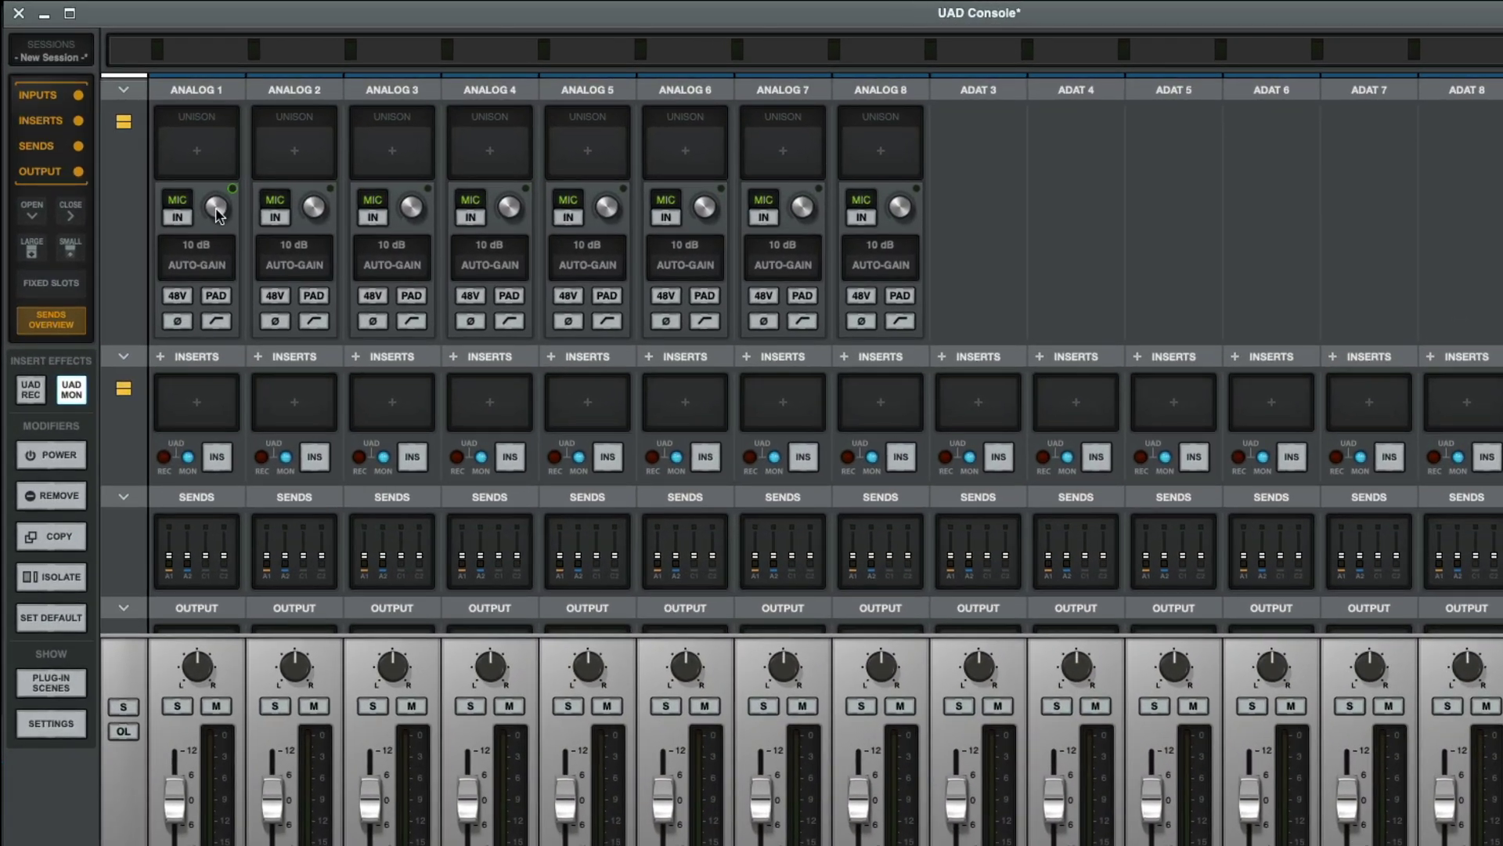
- Raise Analog 1's preamp gain in stages, past 18 dB, up to 30 dB
left_click_drag(217, 213, 219, 167)
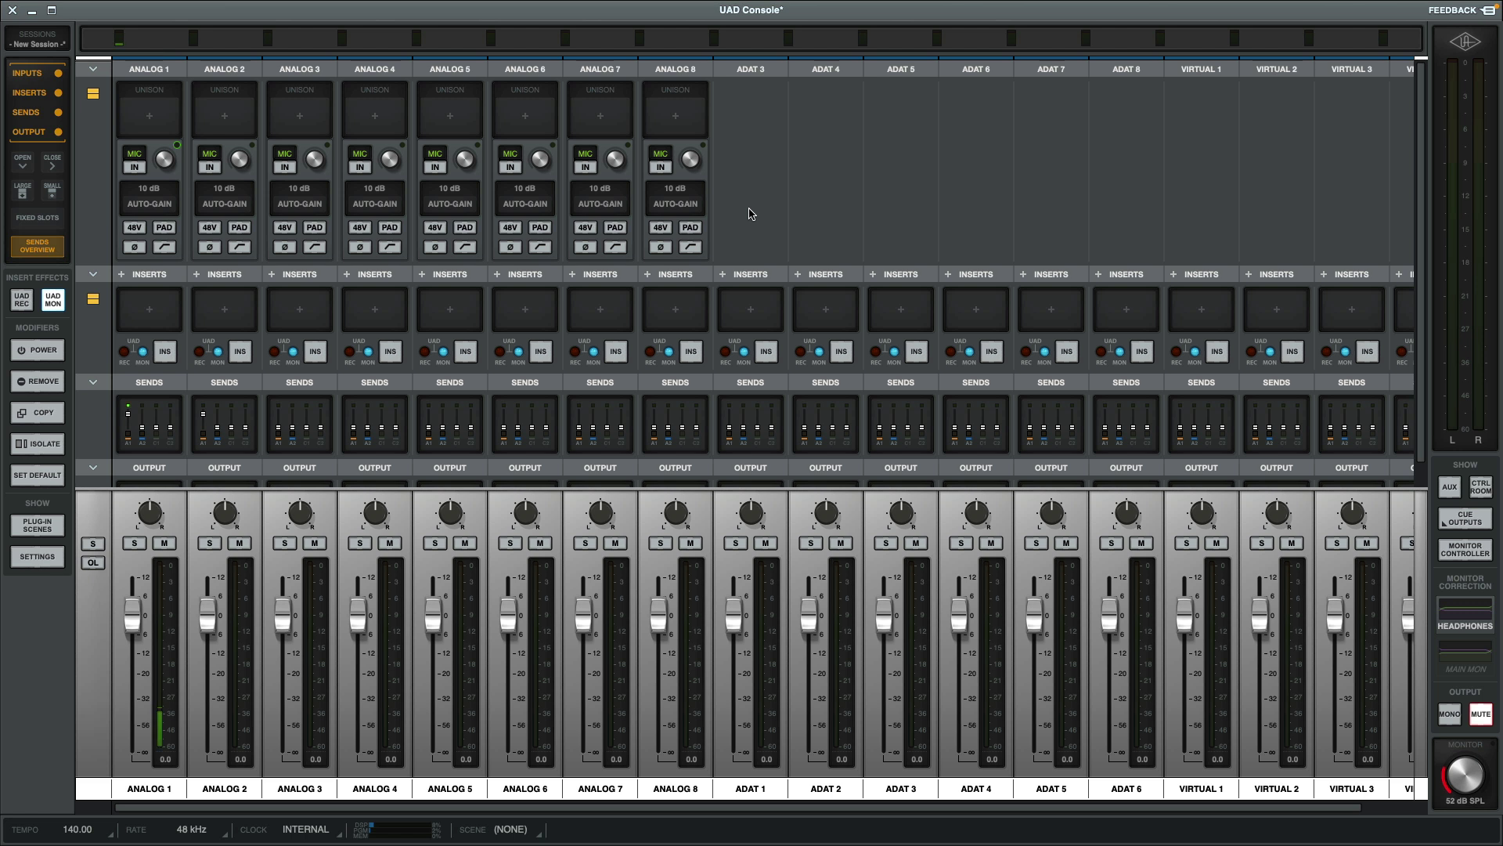
left_click_drag(164, 162, 174, 88)
- Load the Neve 88RS Unison preamp onto Analog 1 and turn its mic gain up to 32 dB
left_click(172, 122)
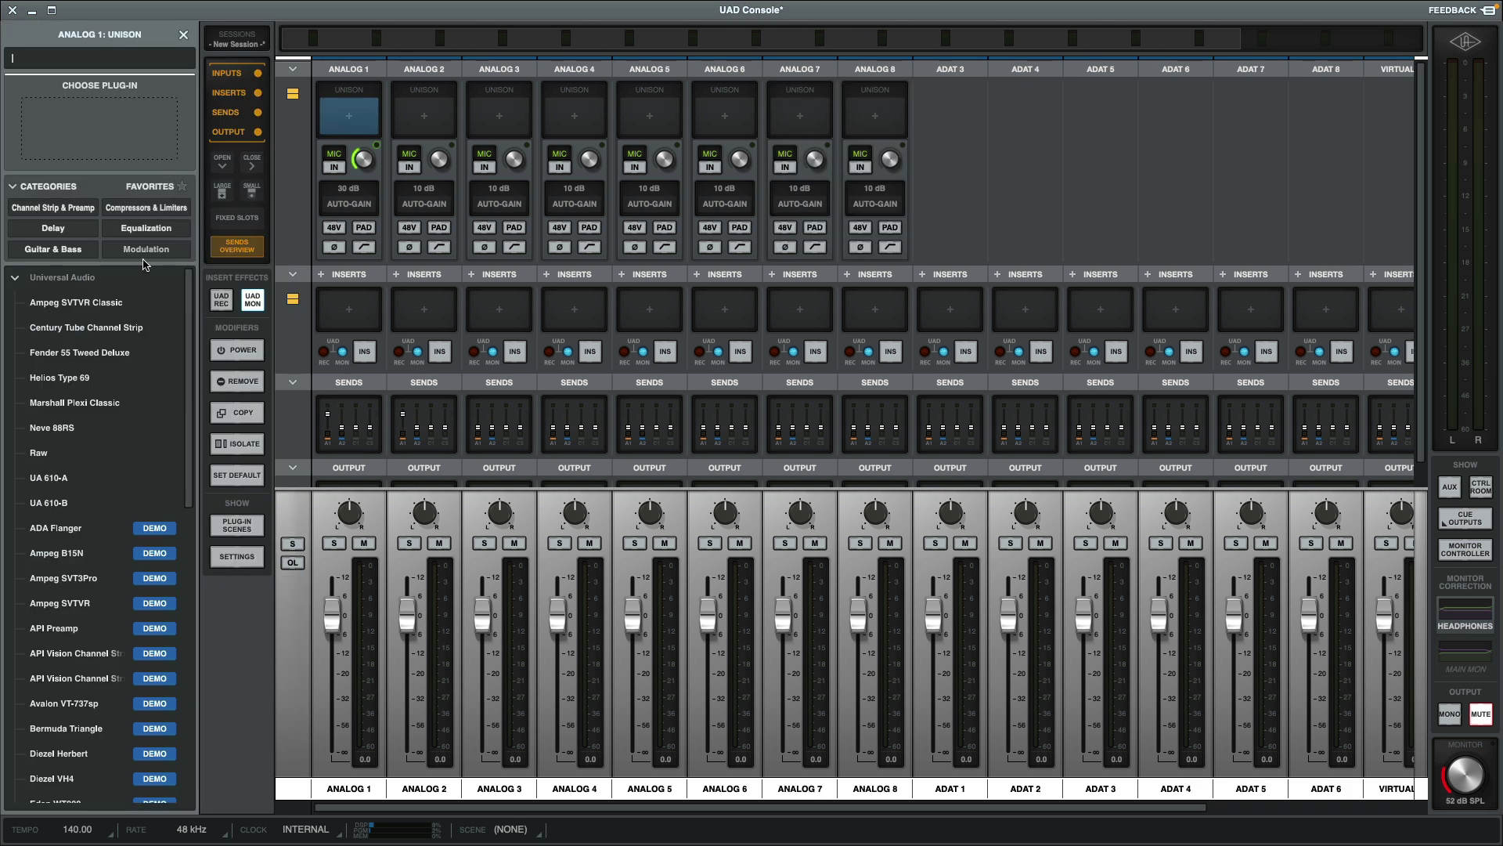
left_click(127, 430)
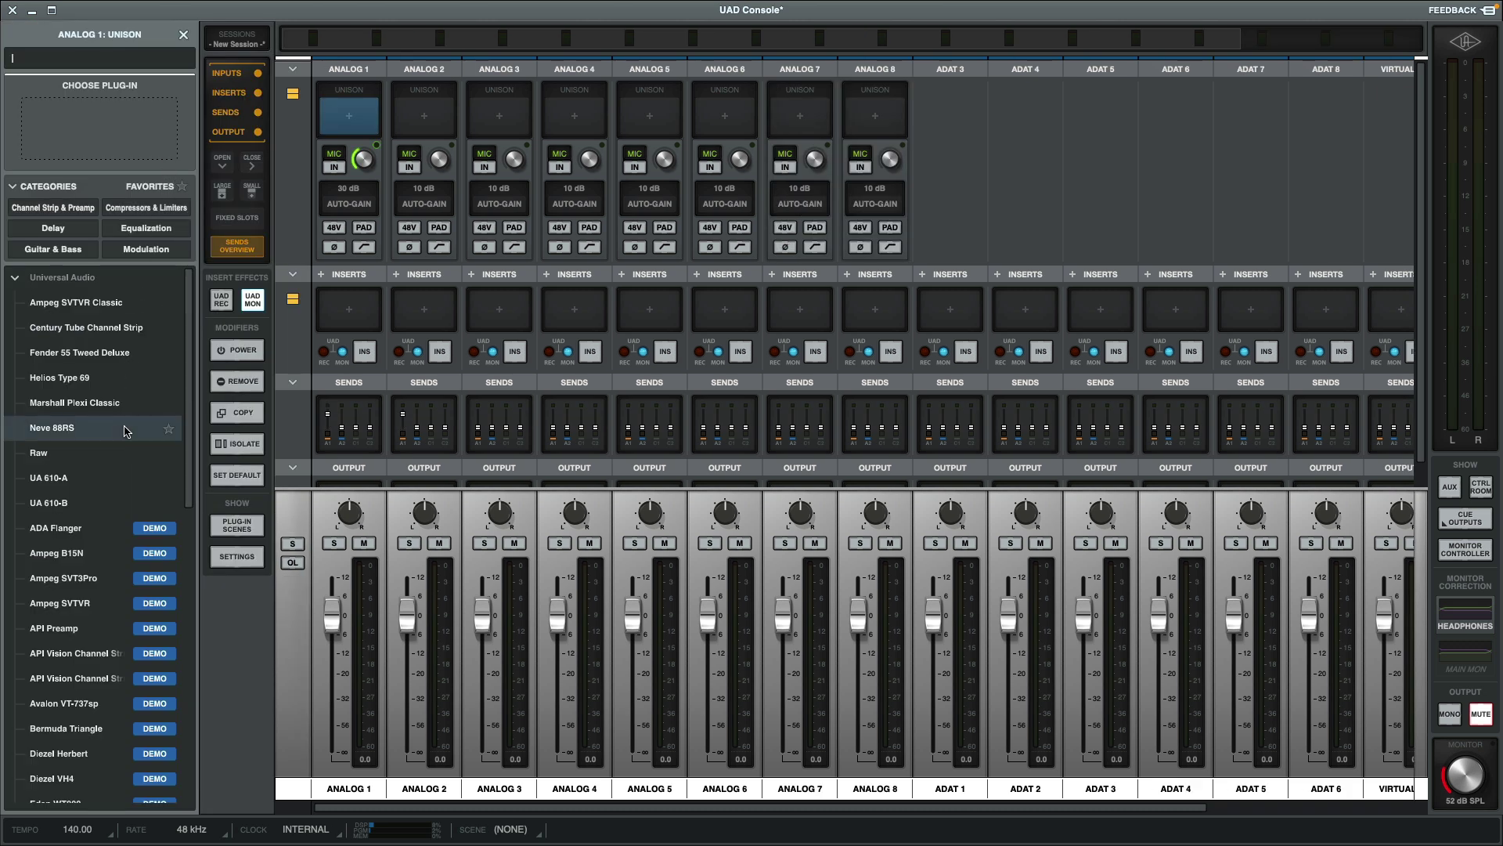
left_click(184, 36)
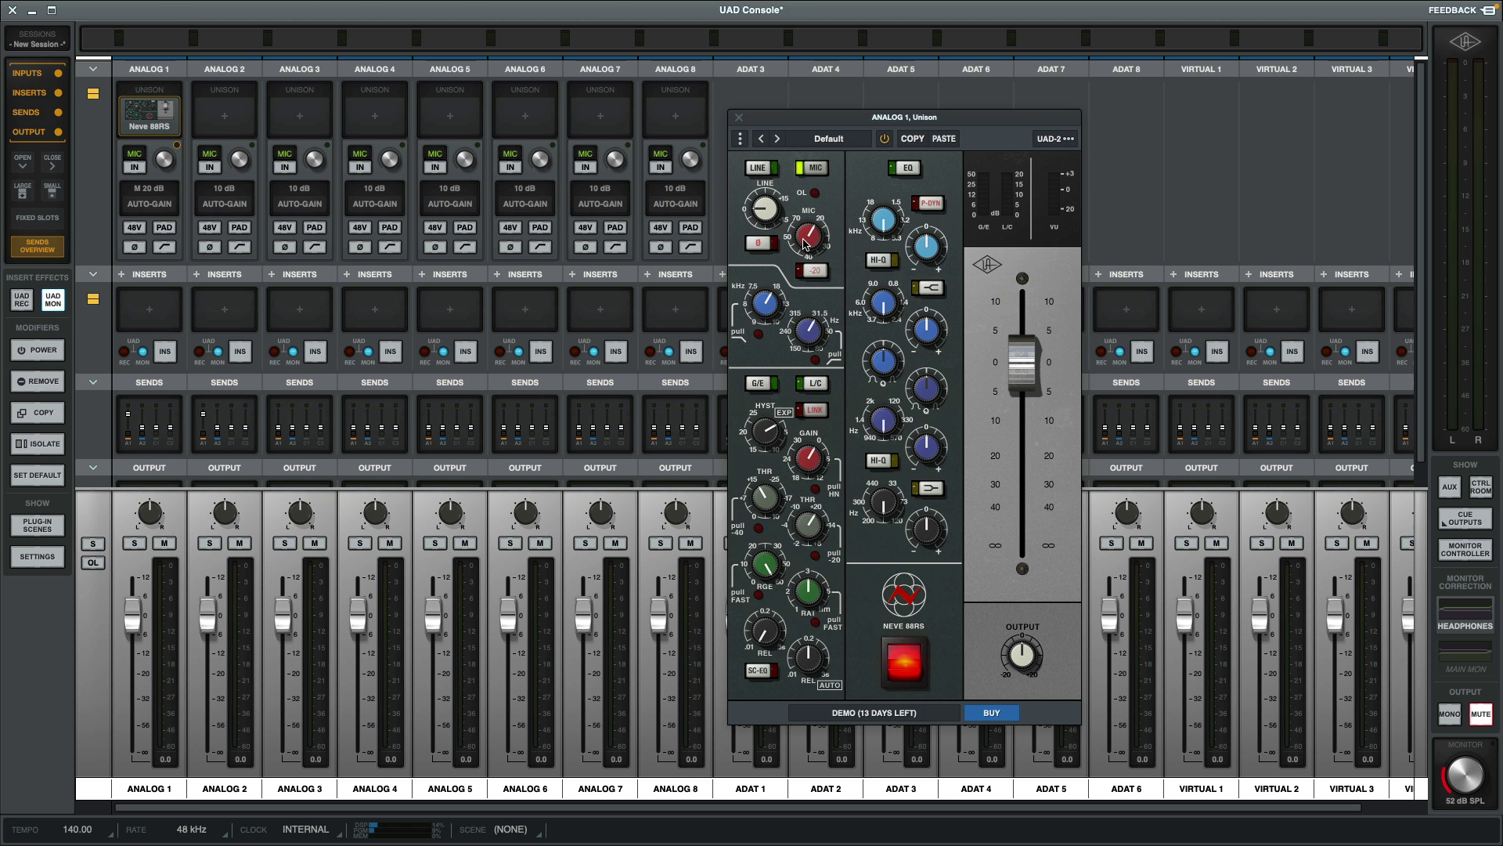
left_click_drag(804, 244, 803, 182)
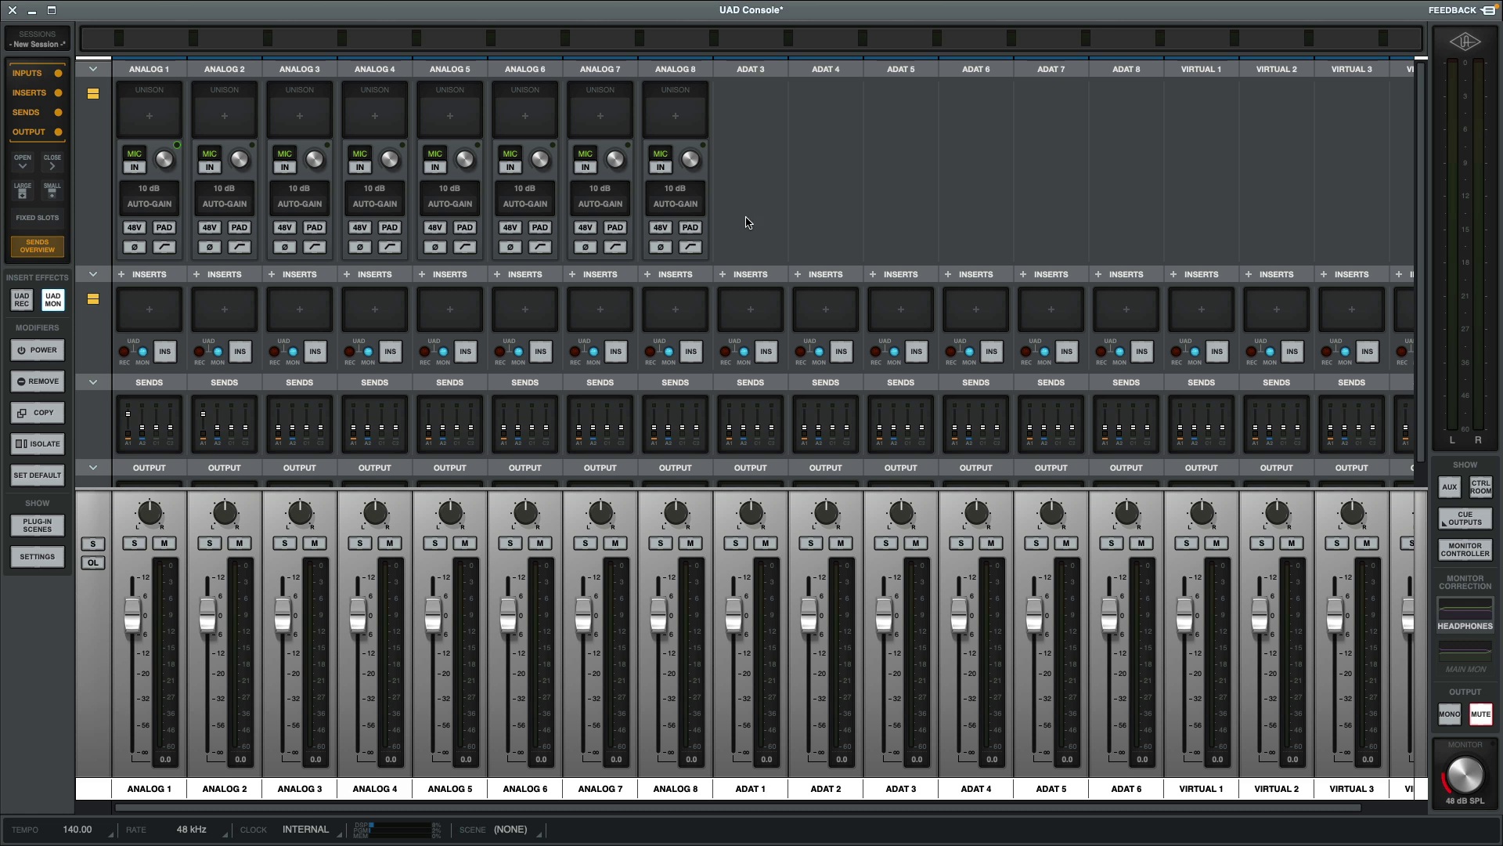
- Set Analog 1's Auto-Gain listening duration to 10 seconds and expand the advanced options
left_click(161, 204)
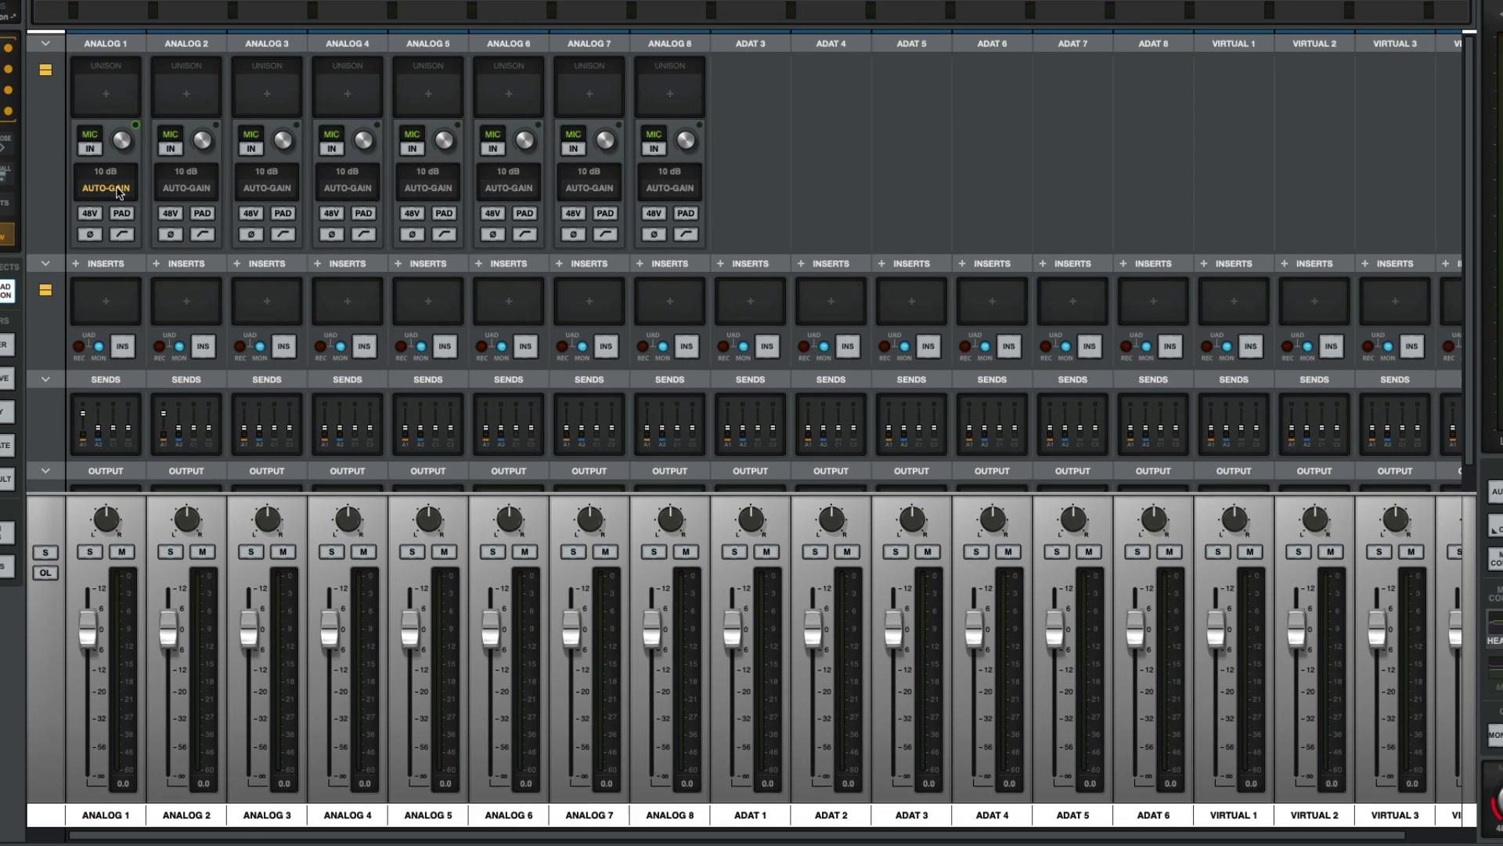
left_click(161, 205)
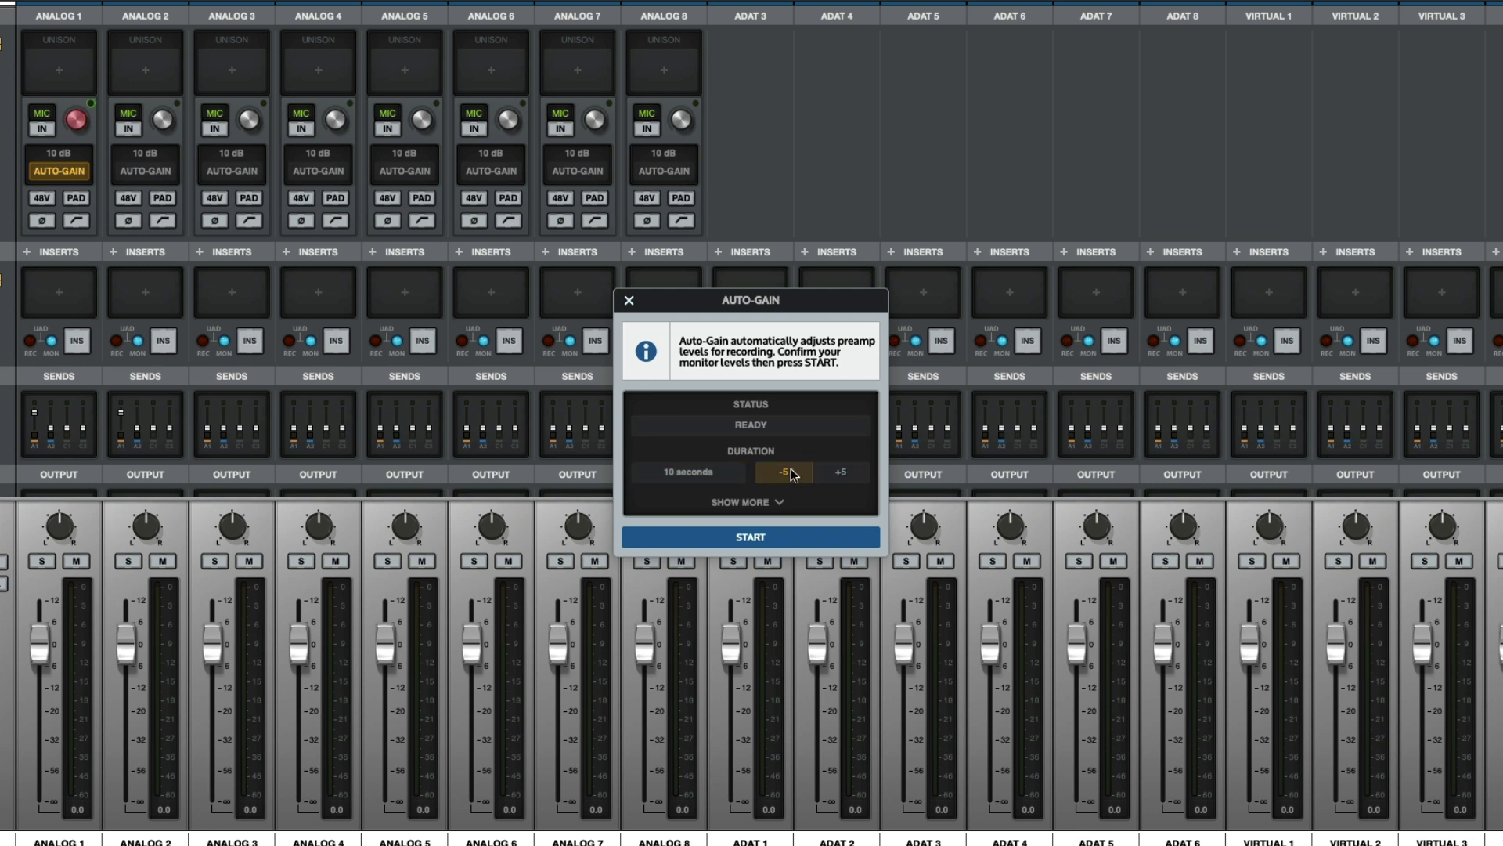
left_click(779, 475)
left_click(831, 475)
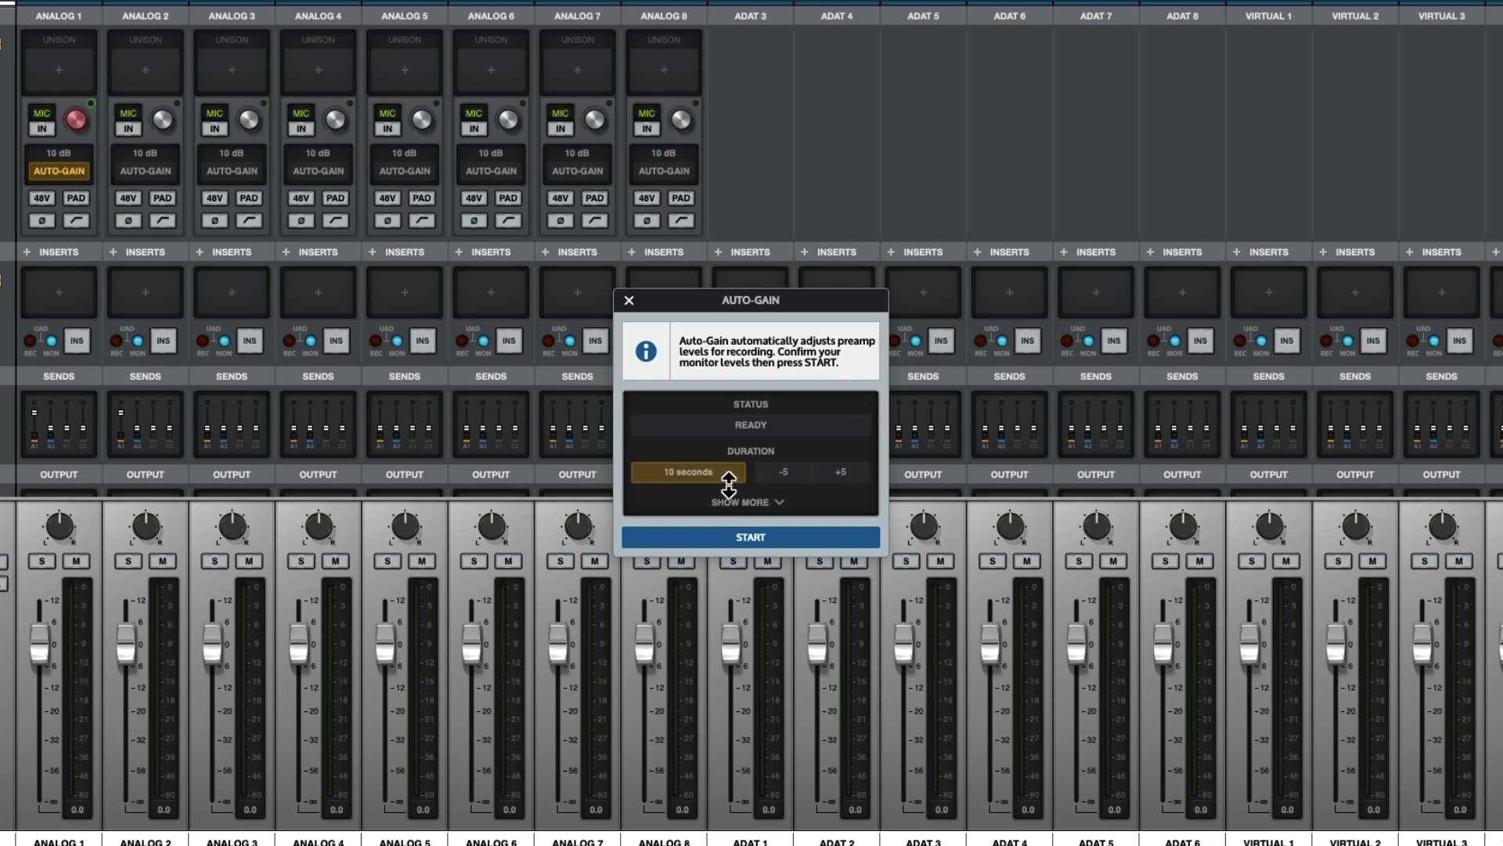
mouse_move(725, 480)
left_mouse_down()
mouse_move(728, 413)
mouse_move(724, 505)
mouse_move(714, 494)
left_mouse_up()
double_click(710, 473)
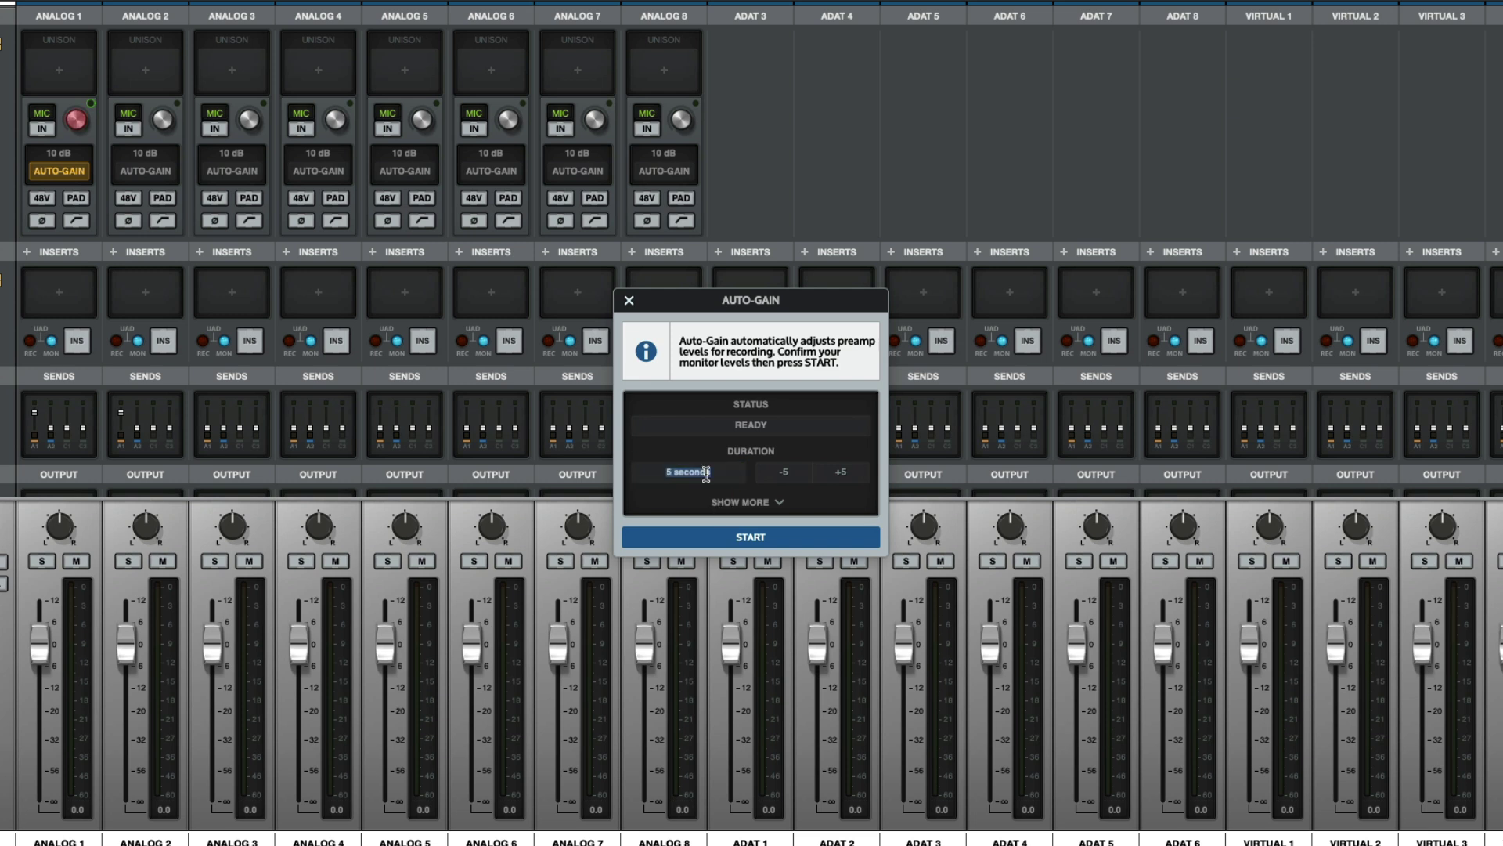
type("10")
key("Return")
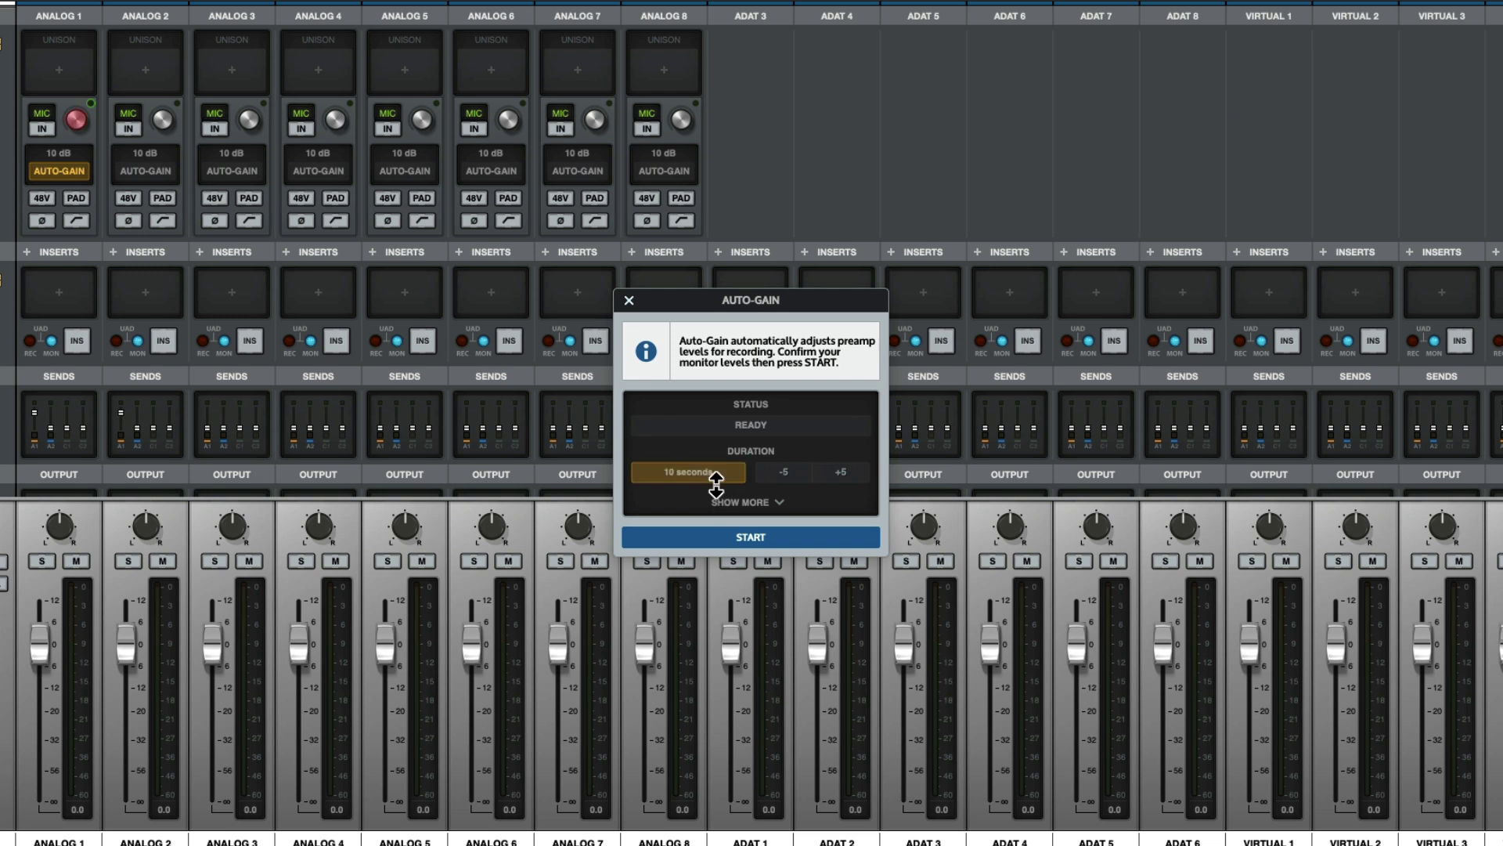
left_click(766, 505)
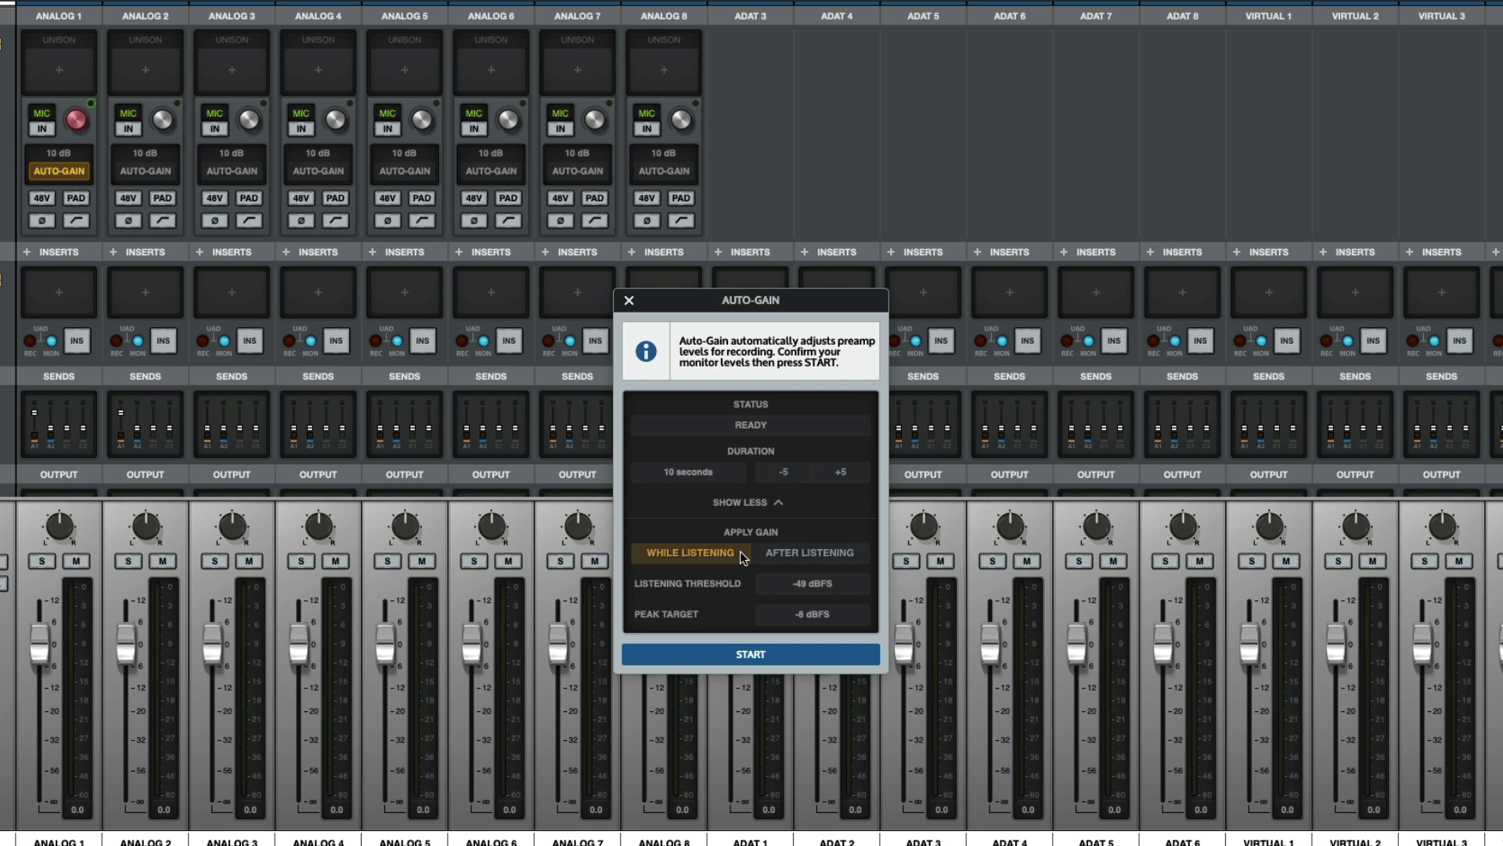
- Keep Apply Gain on While Listening, with a -50 dBFS listening threshold and -8 dBFS peak target
left_click(764, 553)
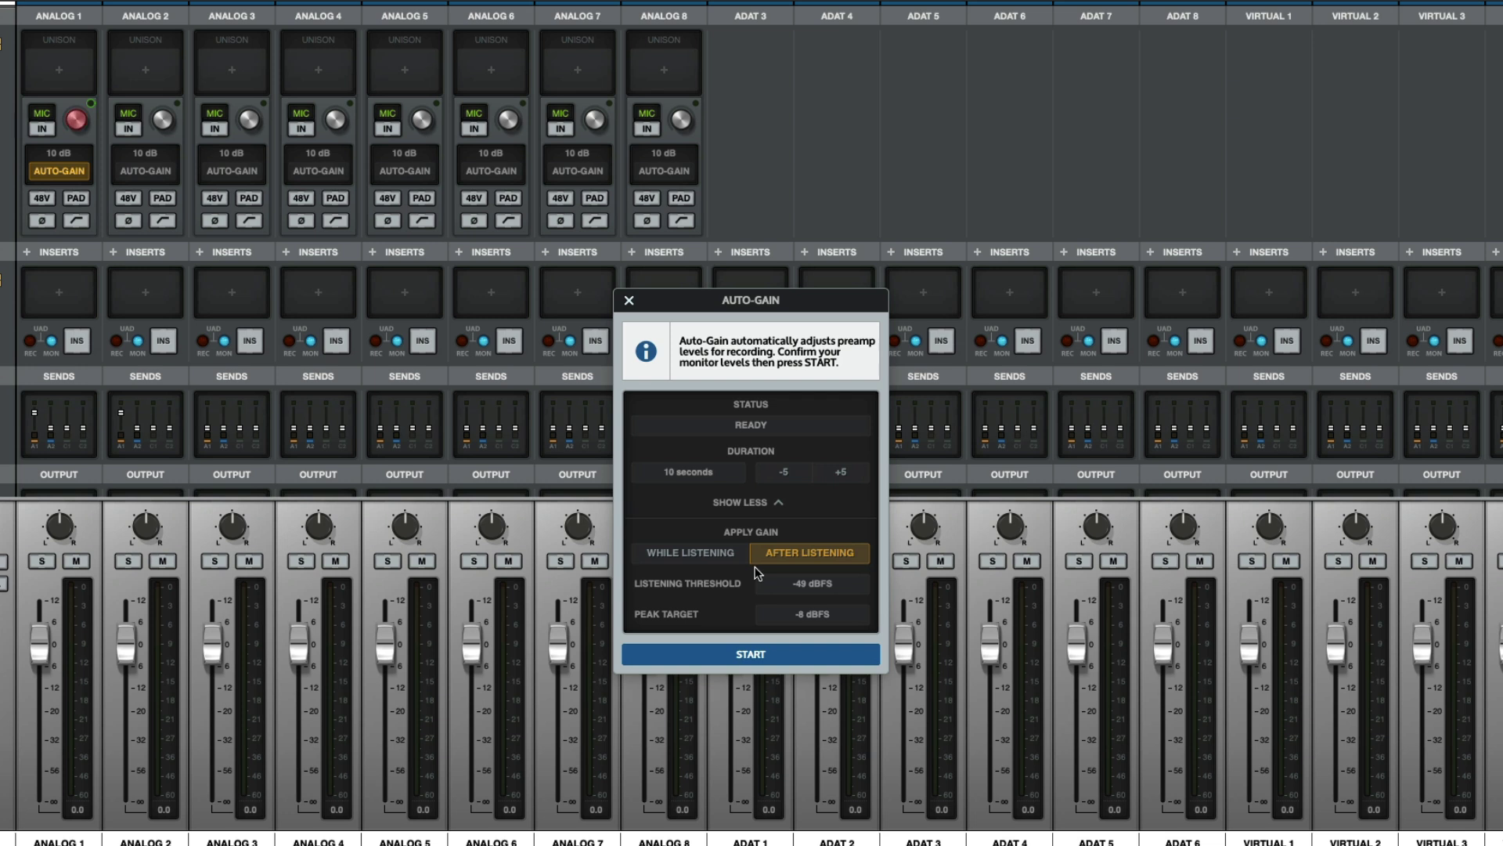
left_click(746, 562)
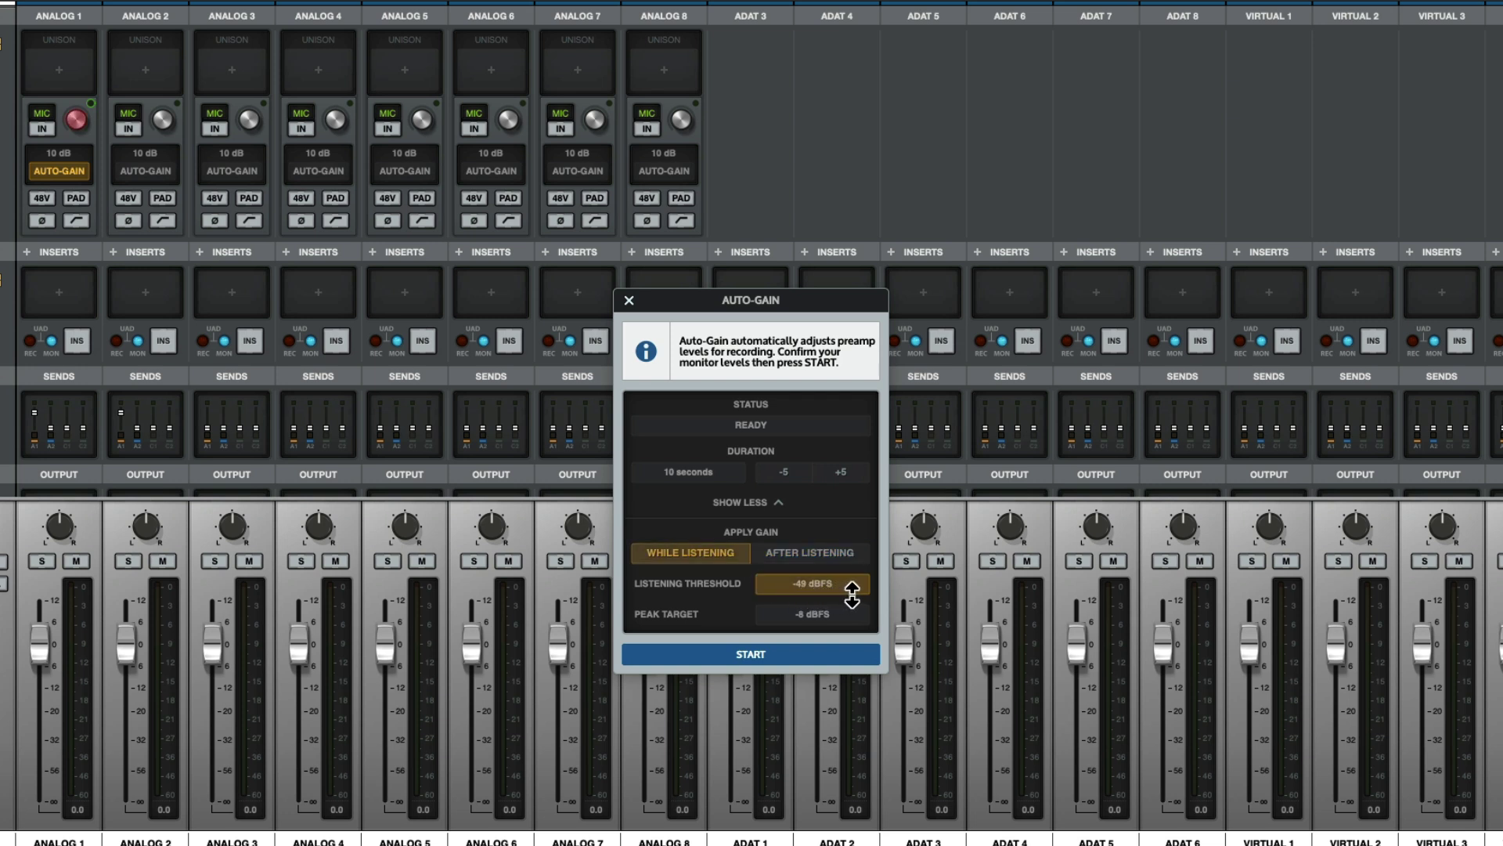
mouse_move(851, 595)
left_mouse_down()
mouse_move(842, 485)
mouse_move(838, 583)
mouse_move(854, 595)
left_mouse_up()
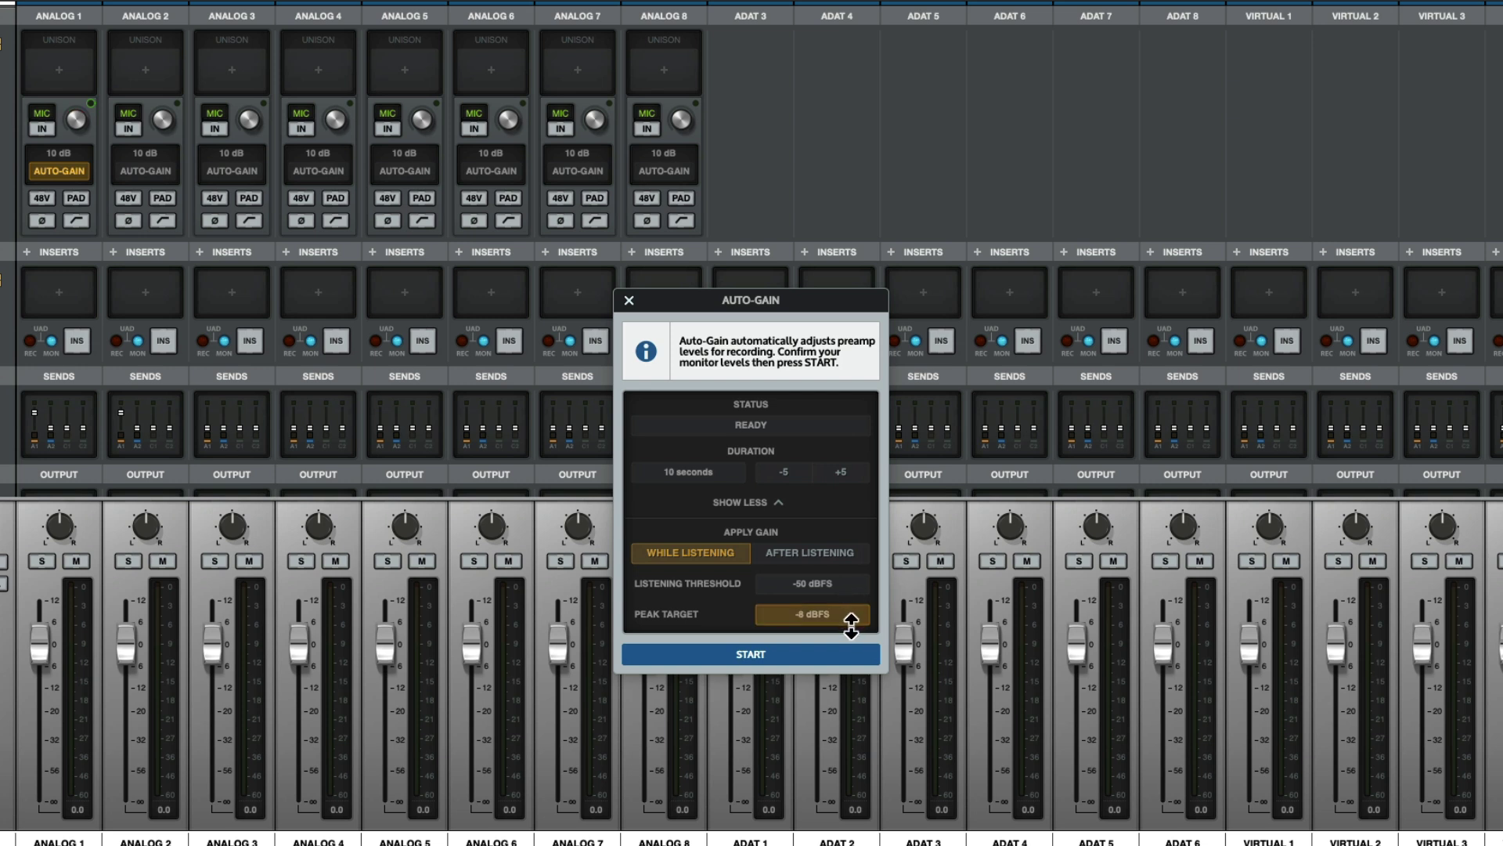
mouse_move(851, 624)
left_mouse_down()
mouse_move(851, 602)
mouse_move(852, 653)
mouse_move(853, 617)
left_mouse_up()
- Run the Auto-Gain listening pass on Analog 1, then close the finished dialog
key("Return")
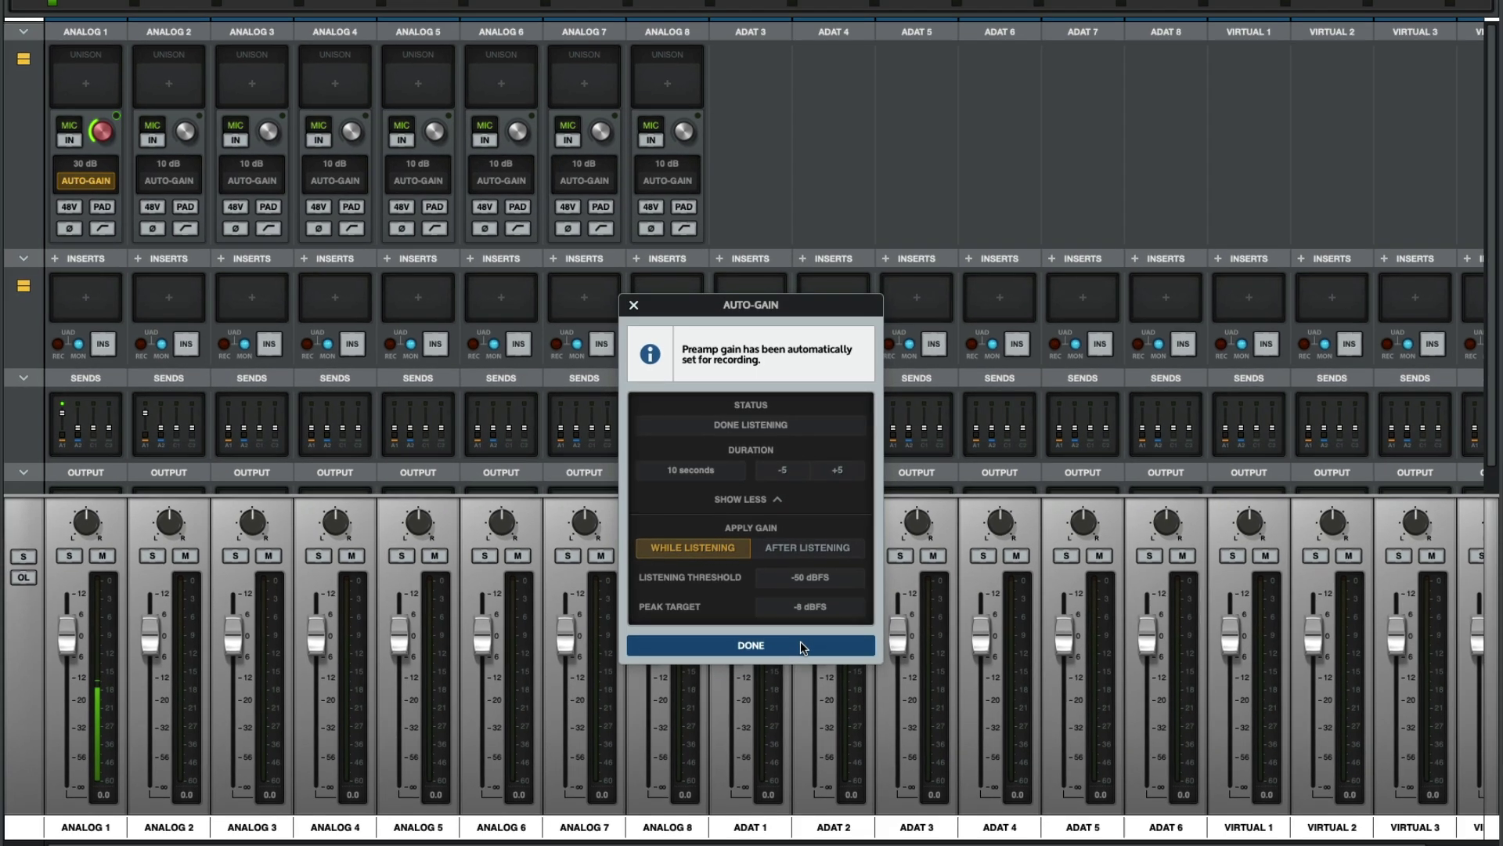
left_click(800, 645)
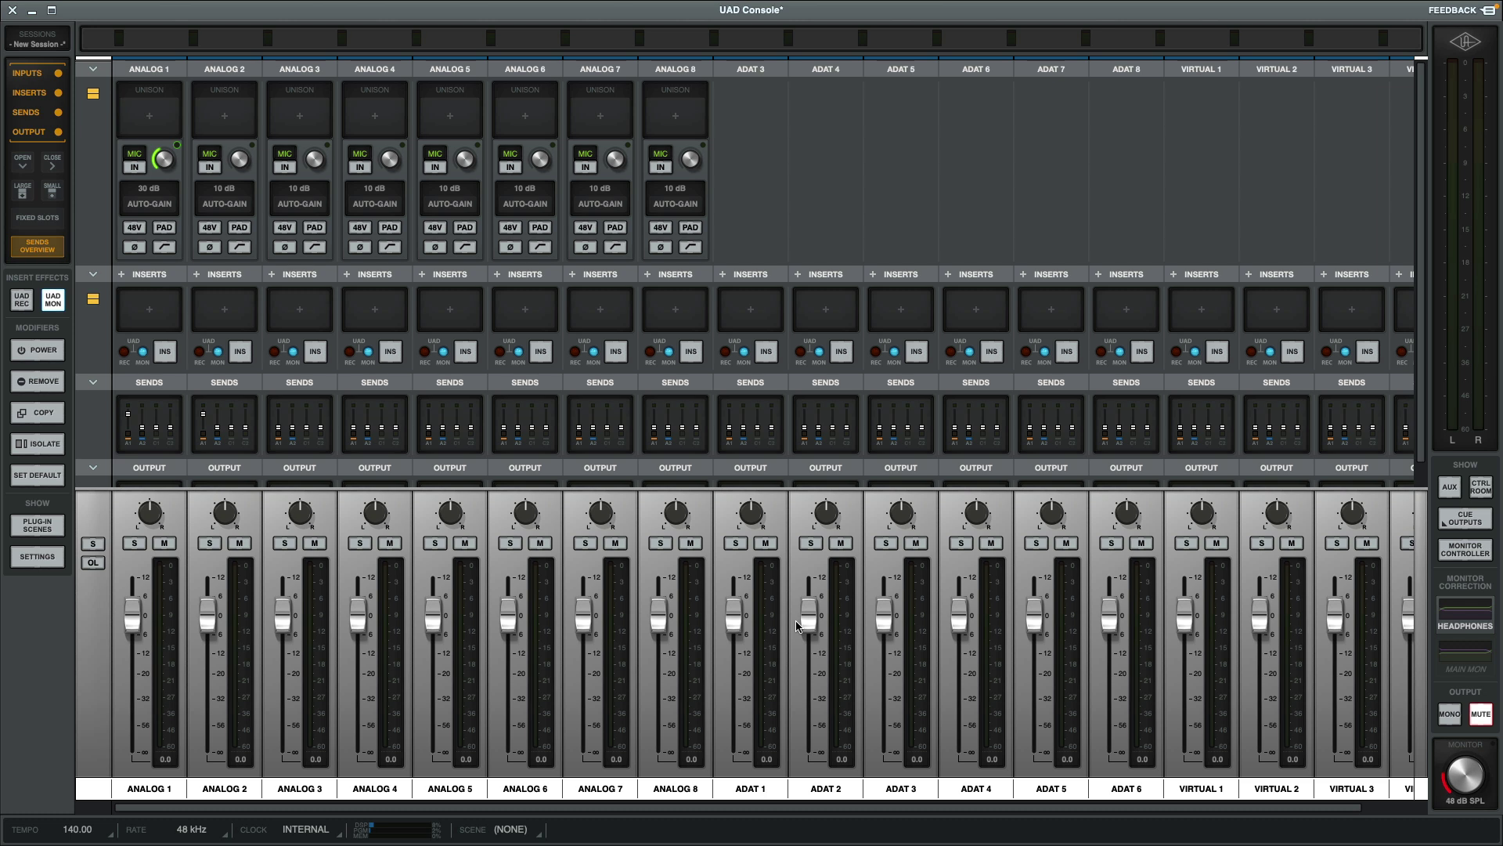
- Load the Neve 88RS onto Analog 1 and bring up its Auto-Gain window
left_click(173, 126)
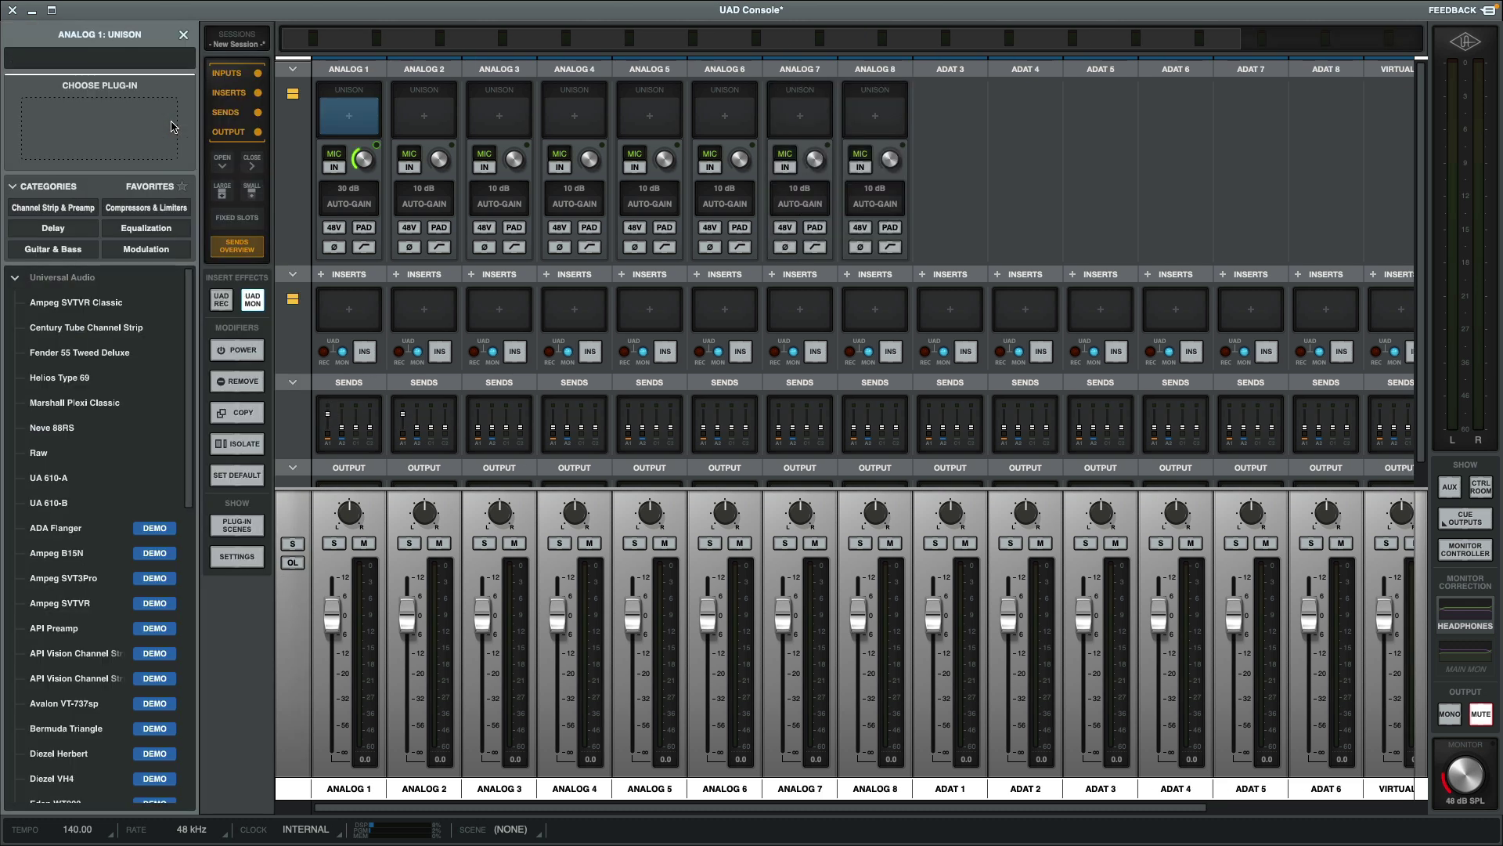
left_click(137, 429)
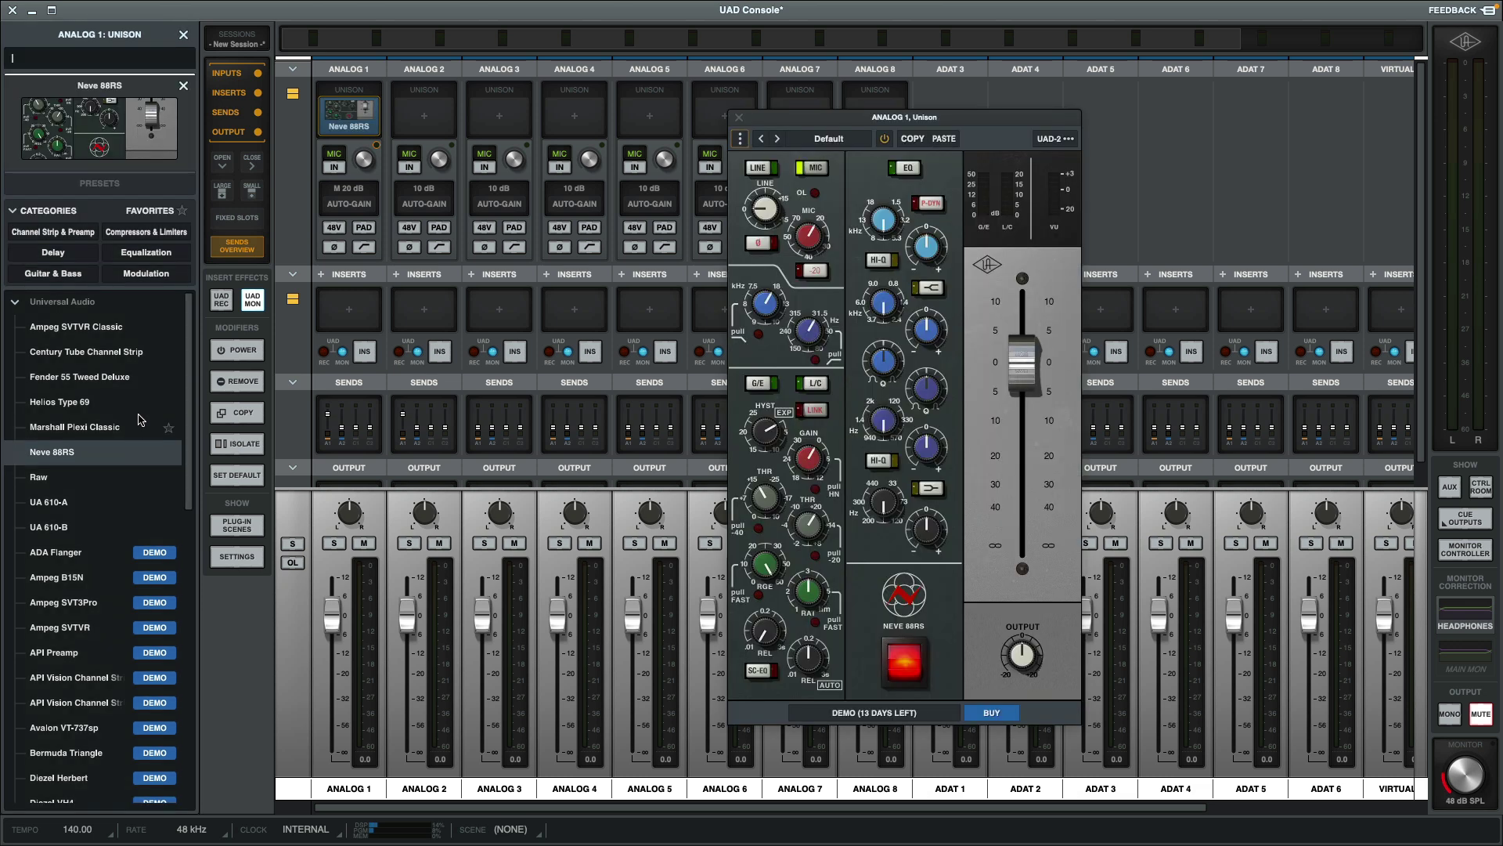
left_click(184, 34)
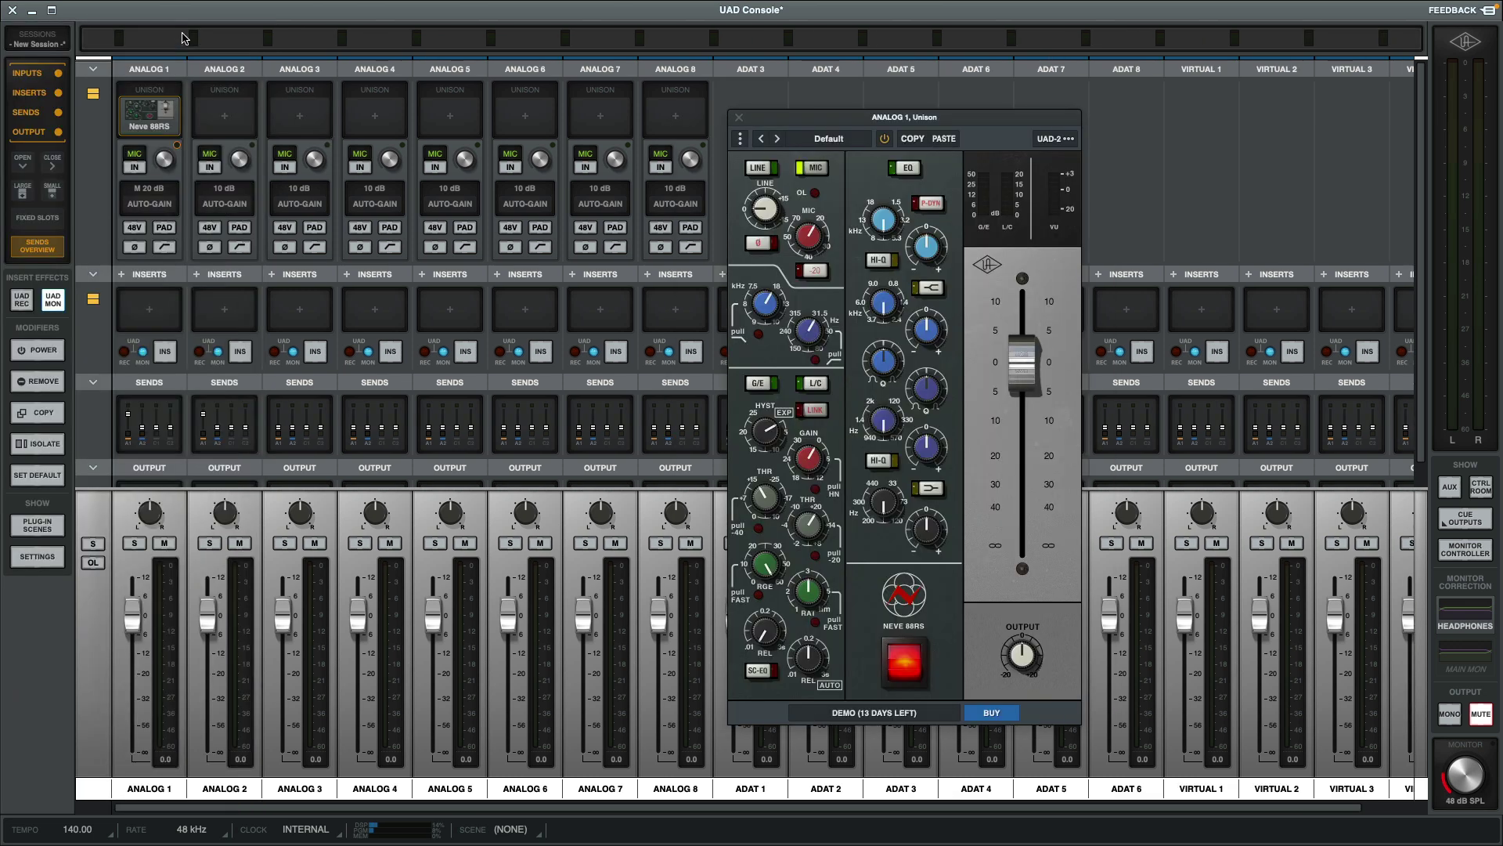
left_click(162, 207)
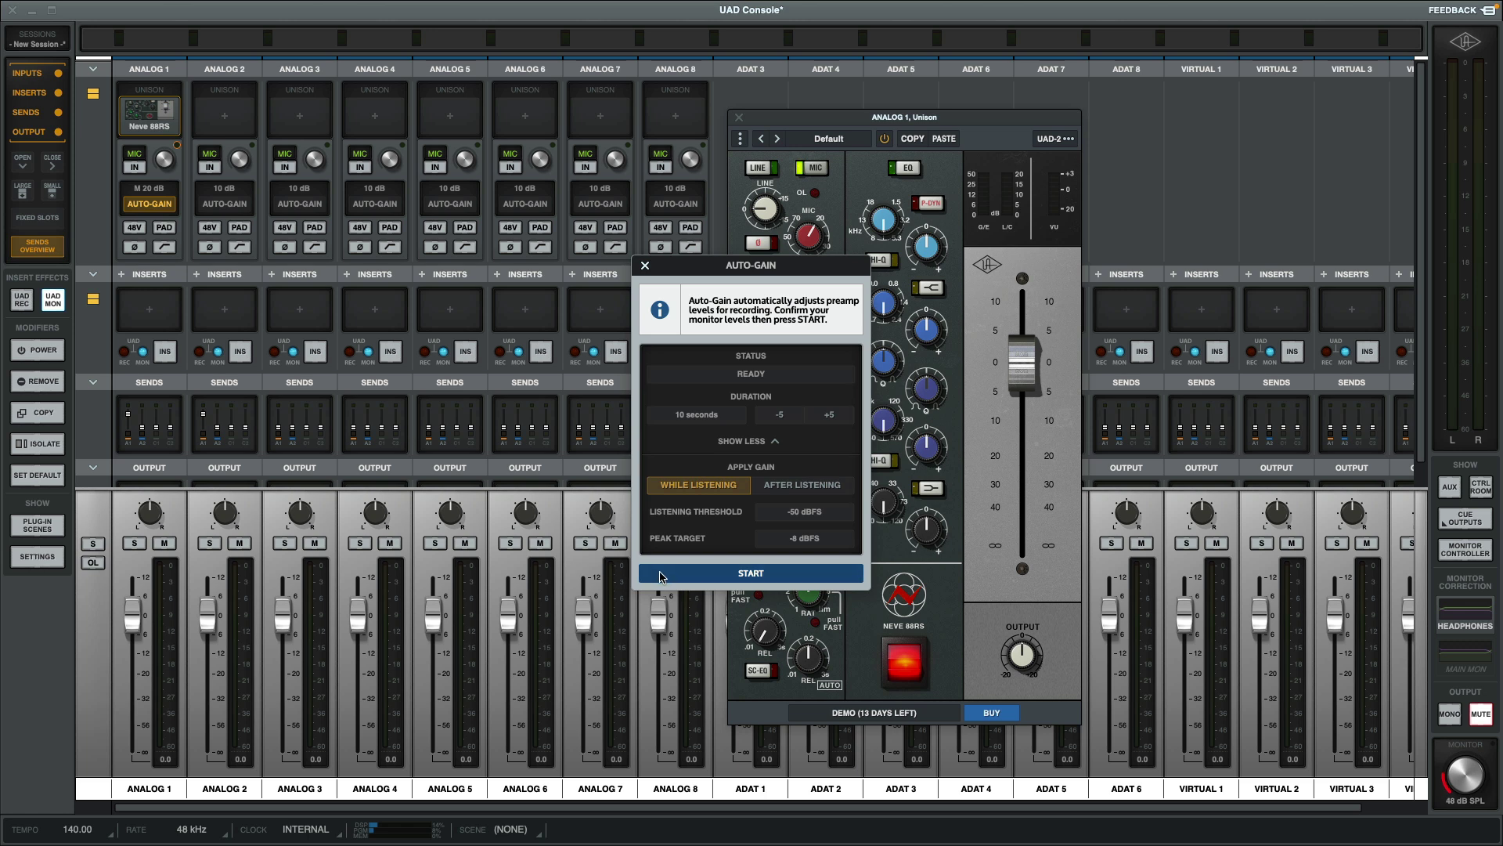
- Run Auto-Gain on Analog 1's Neve 88RS, reaching about 33 dB, and dismiss the result
left_click(660, 576)
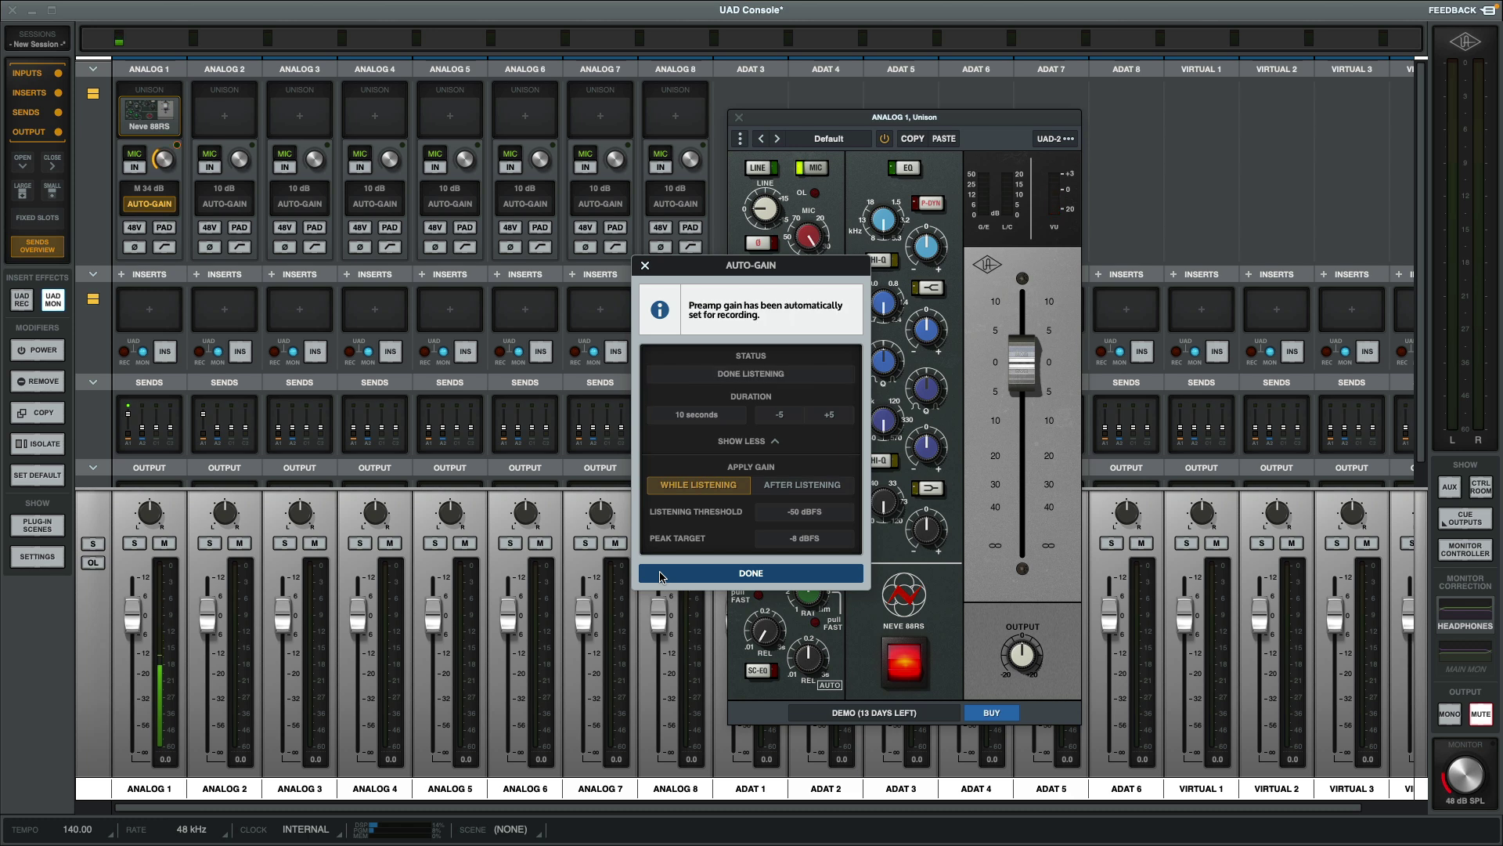
left_click(662, 577)
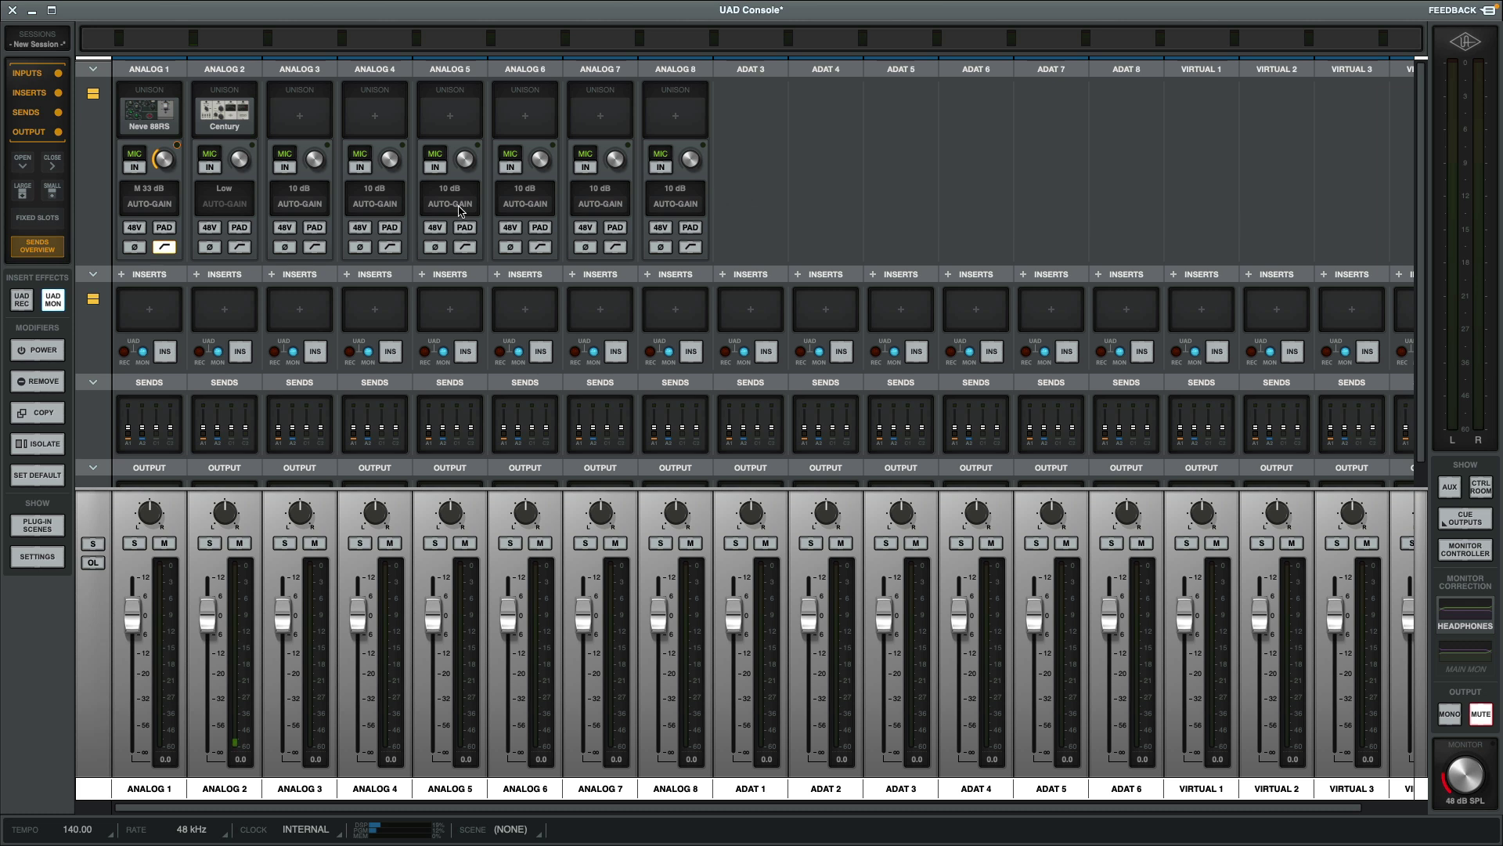
- Check Analog 1's Neve settings, then open Analog 2's Century channel strip with its Example Vocal preset
left_click(163, 114)
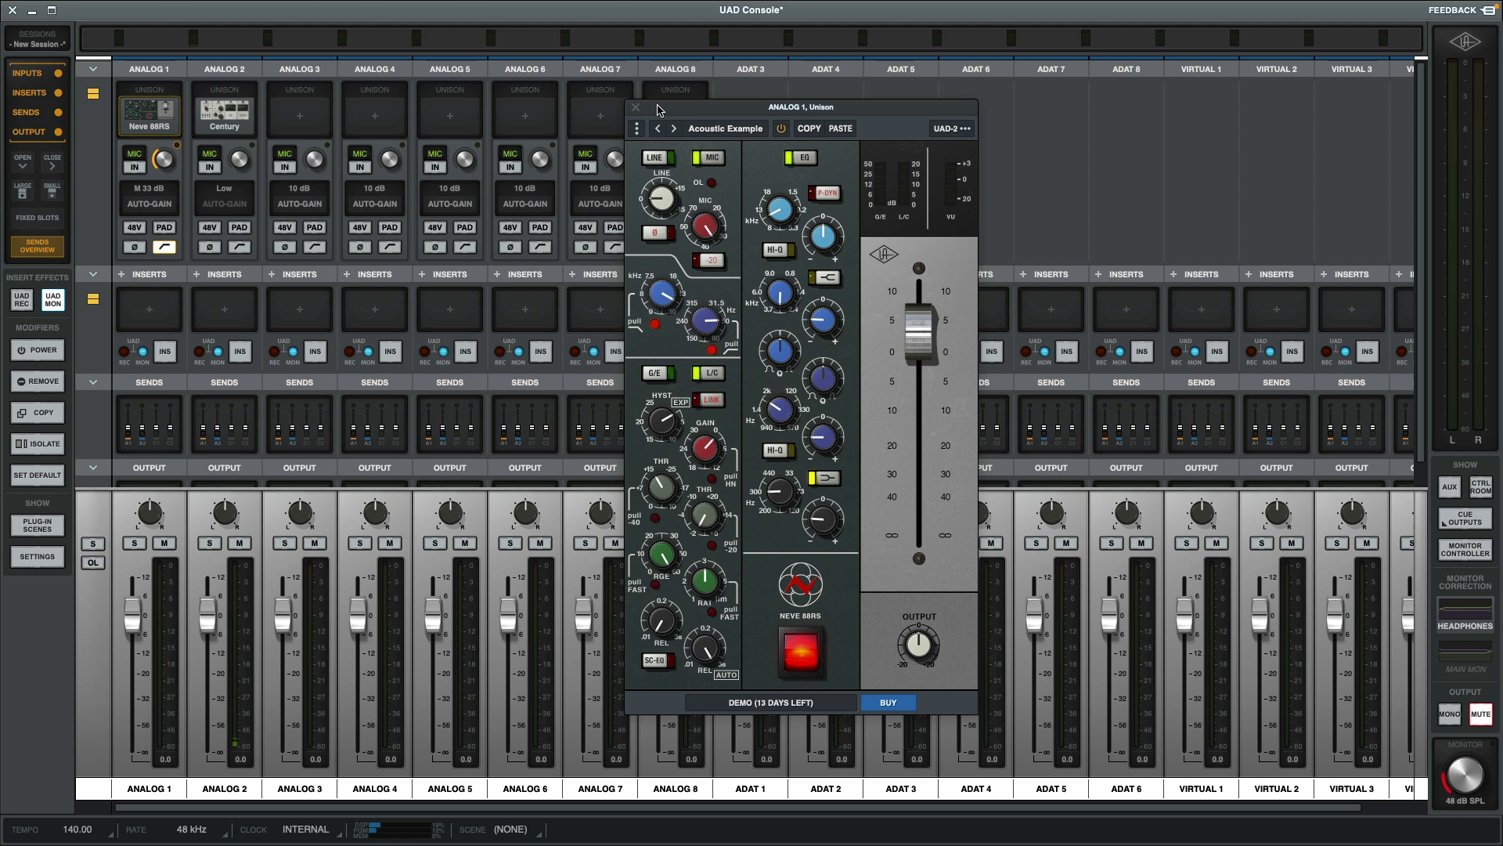
left_click(636, 109)
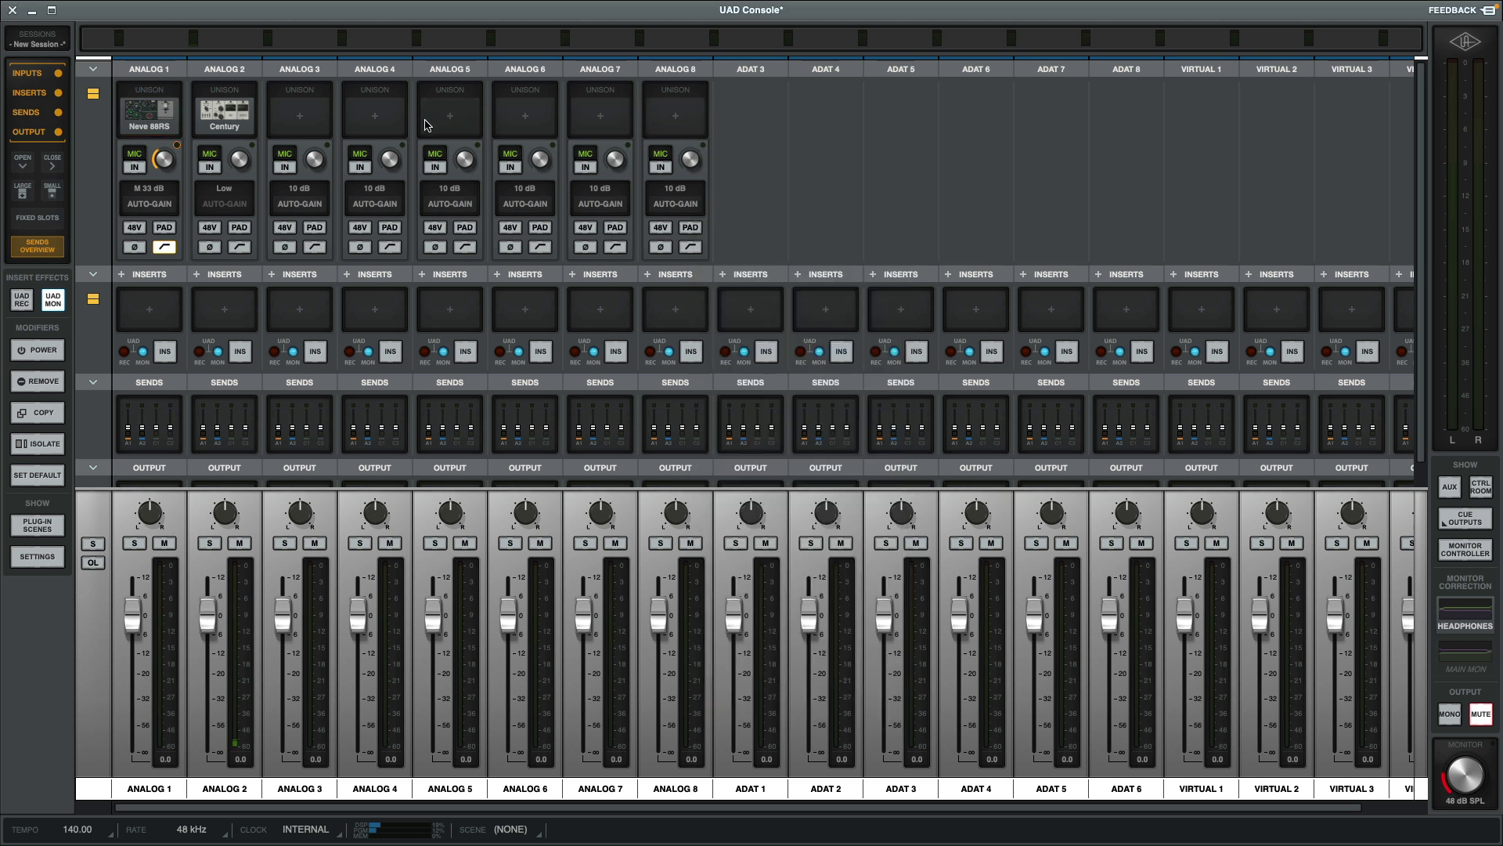
left_click(242, 116)
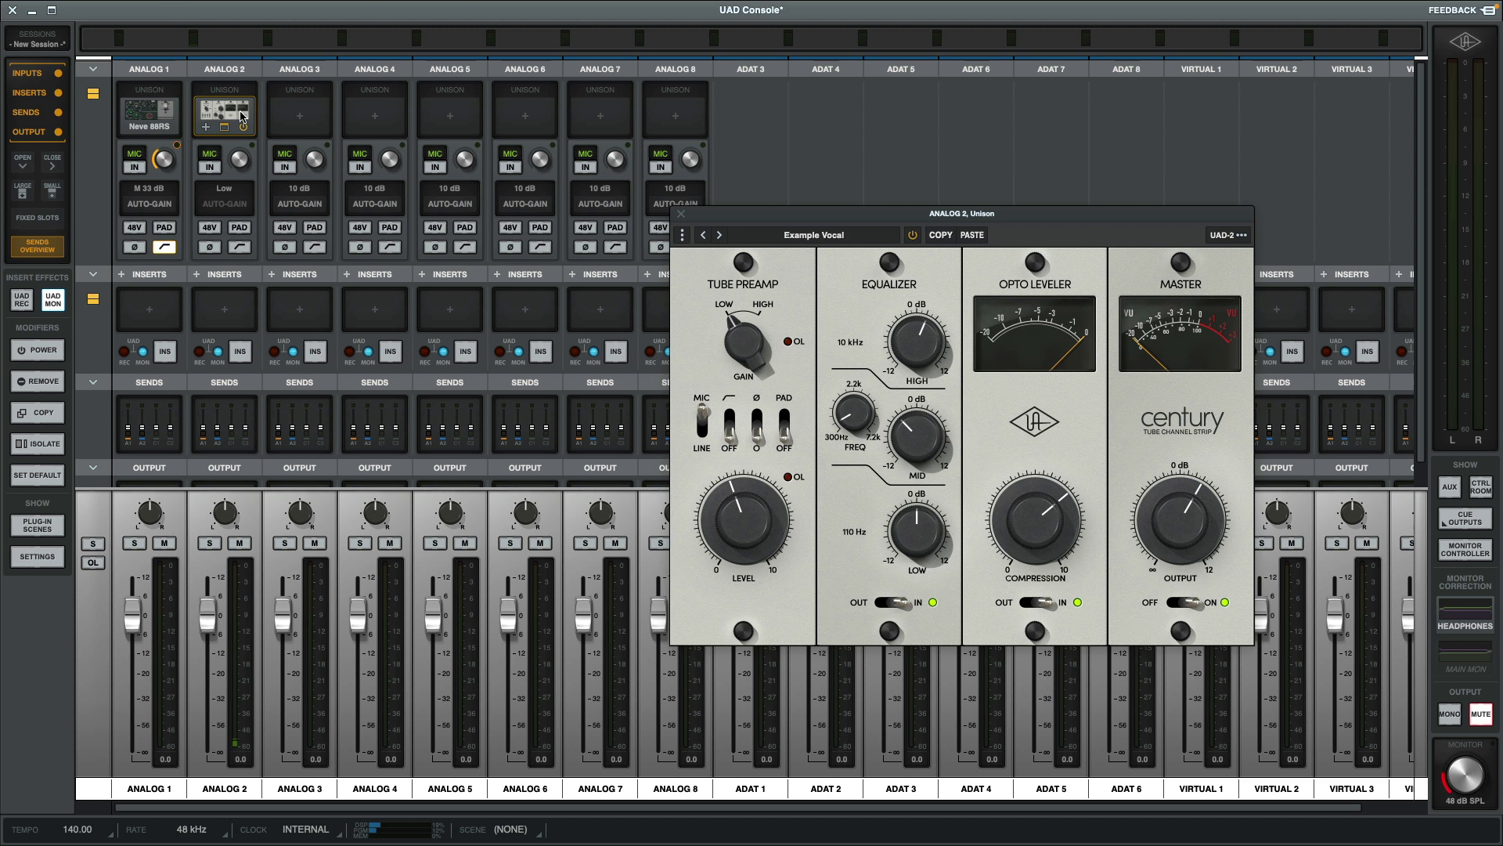
- Close the Century strip and load a UA 1176LN Legacy with the Example Vocal preset on Analog 2 Insert 1
left_click(681, 213)
left_click(245, 308)
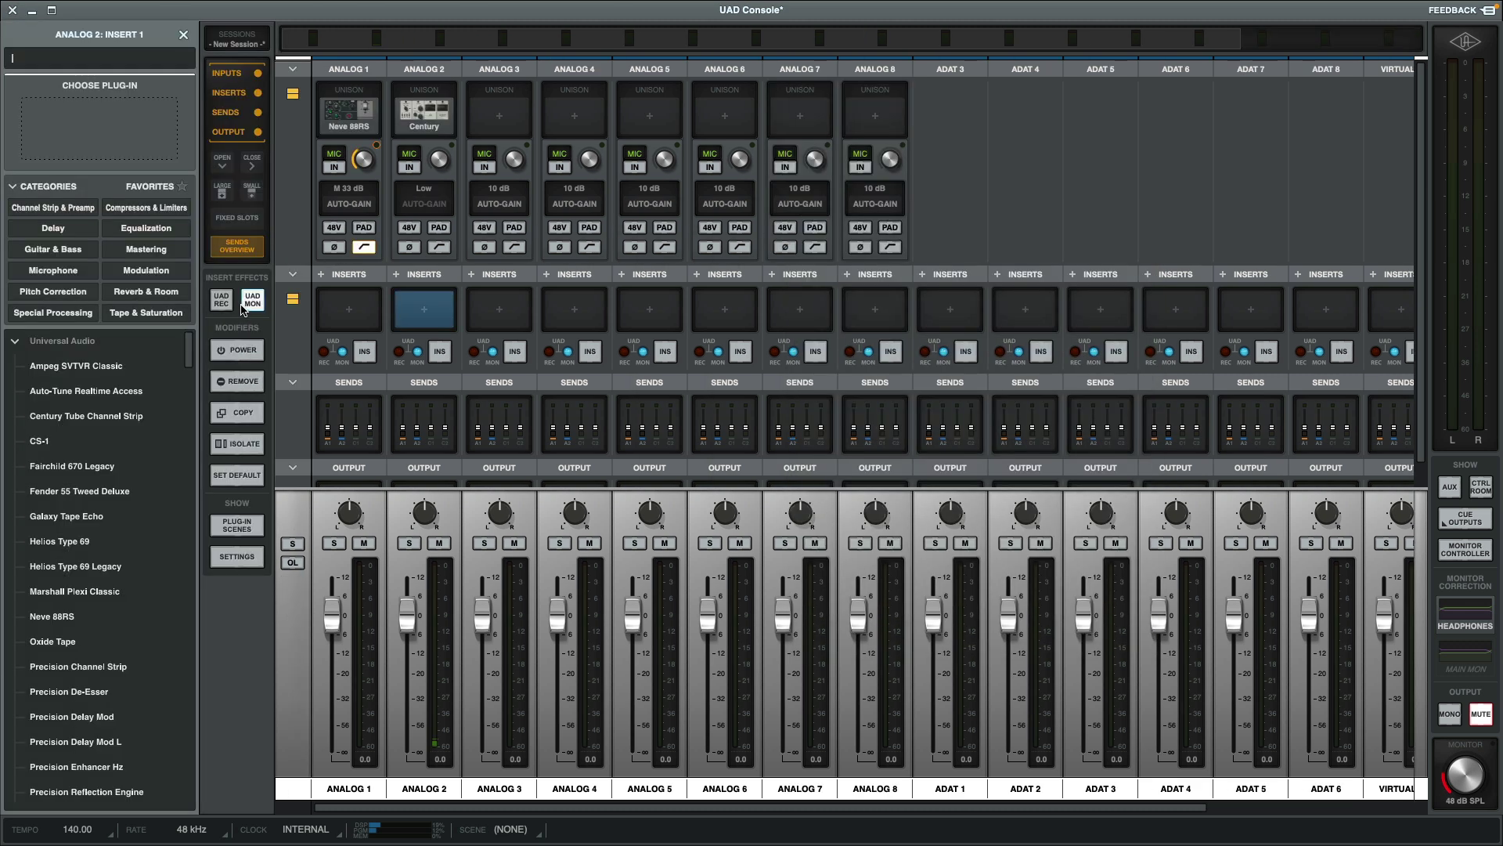
type("1176")
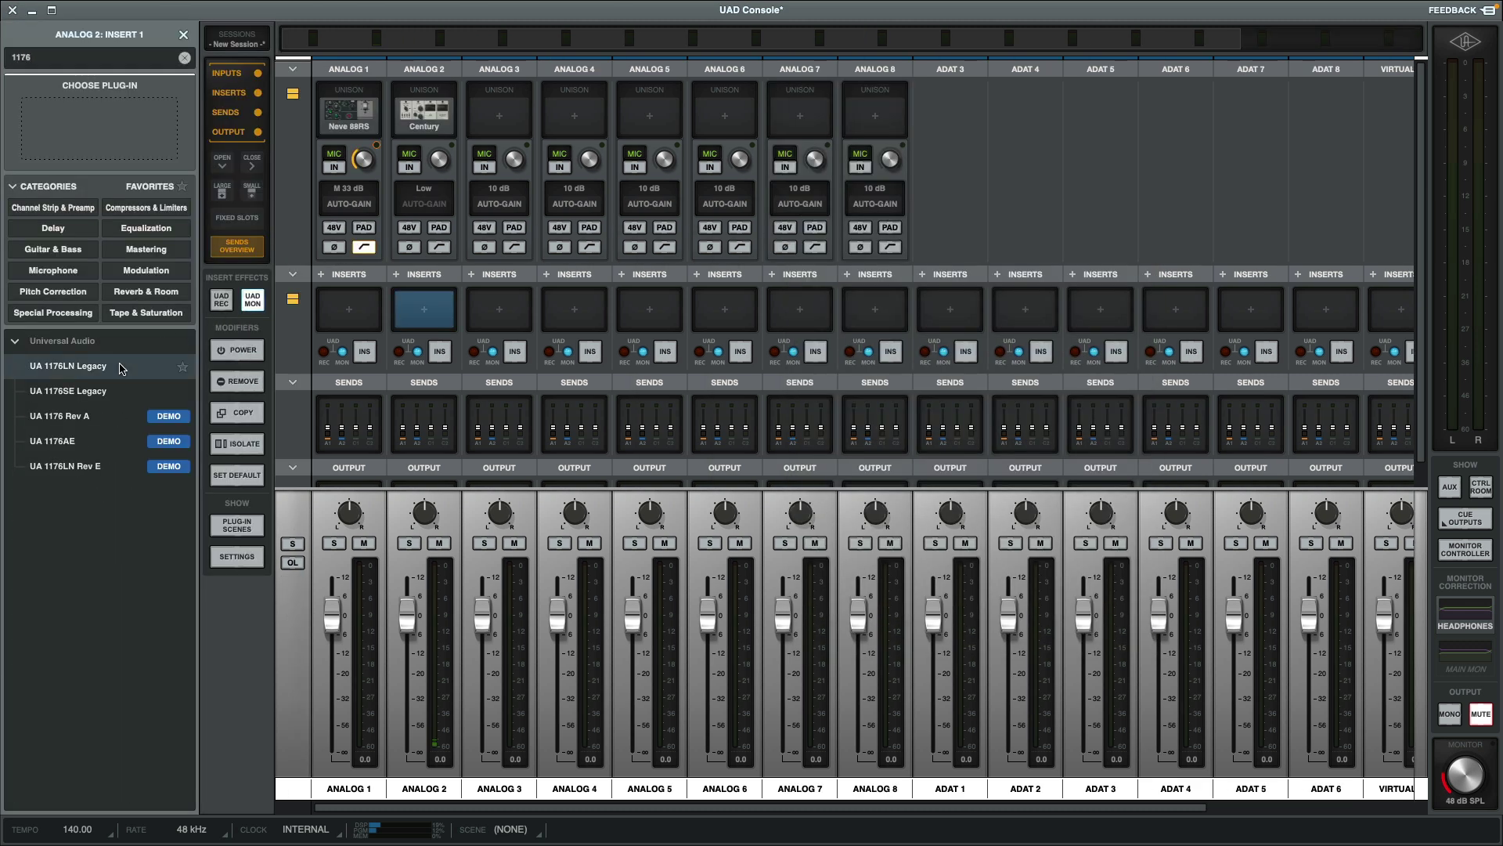
left_click(122, 368)
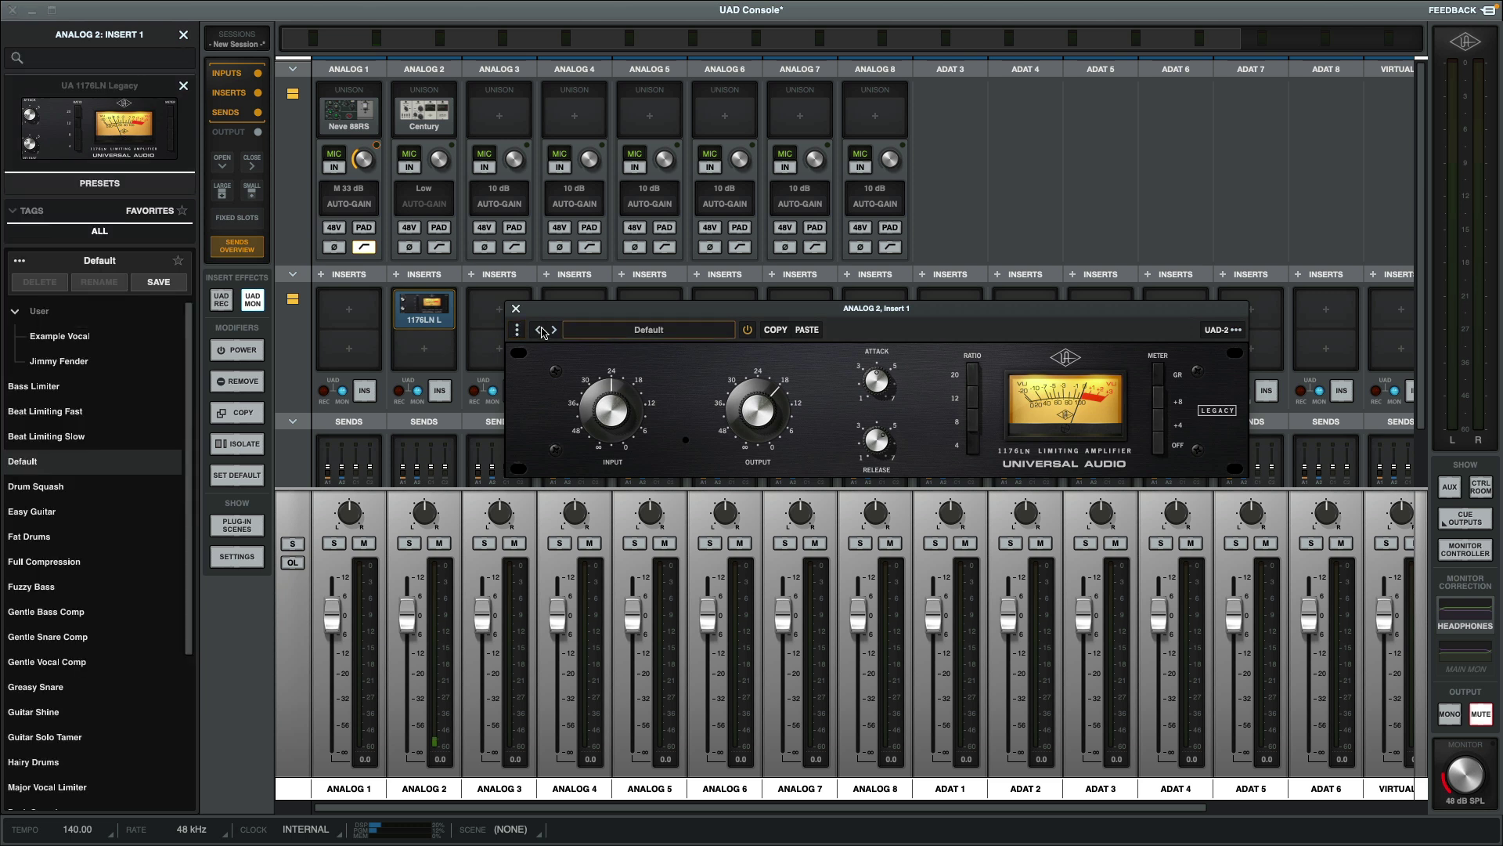
left_click(64, 335)
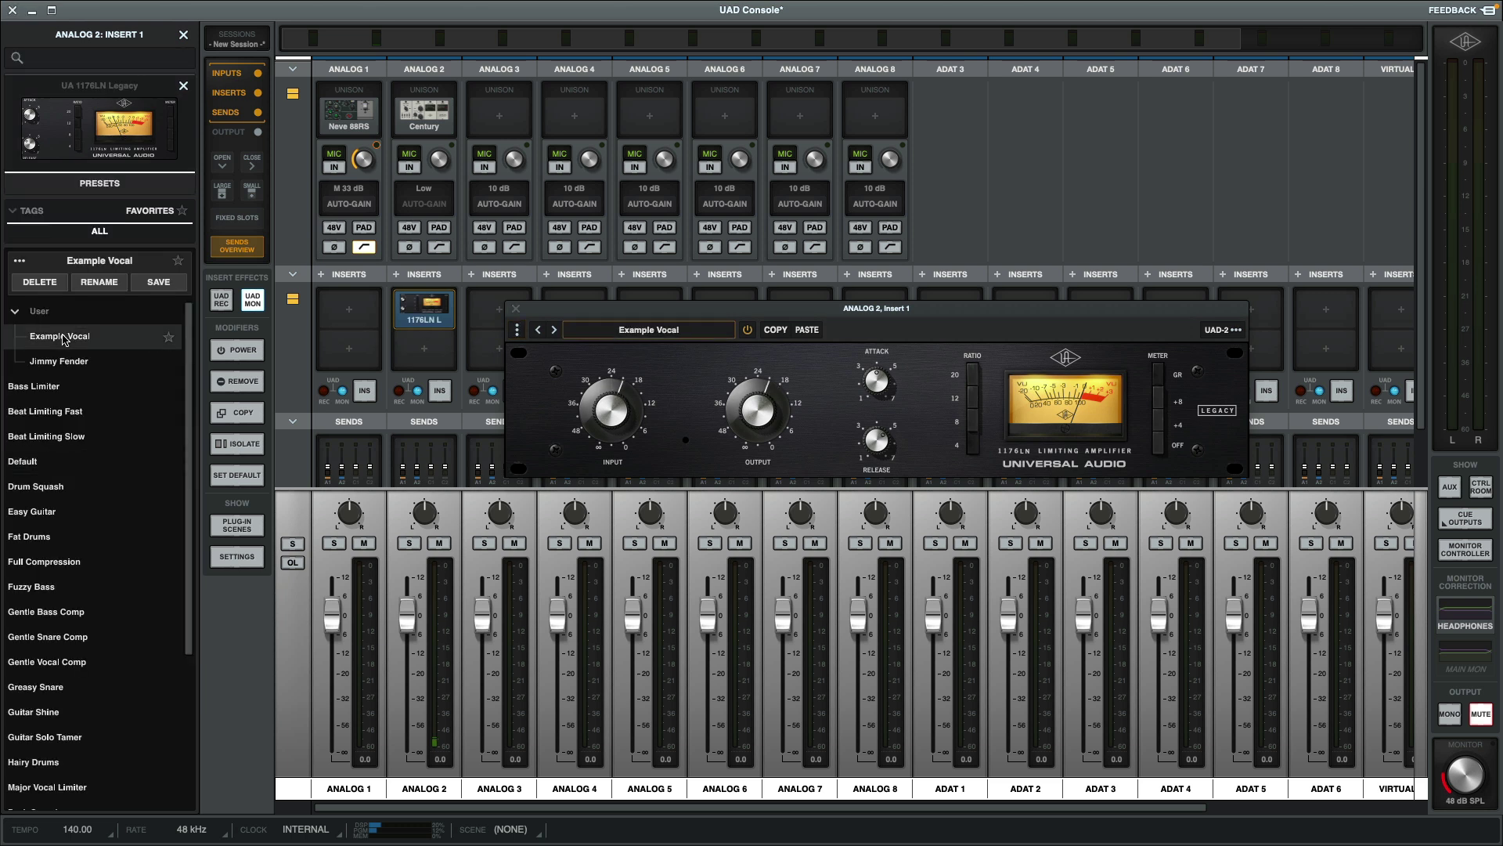
left_click(421, 348)
- Load a Pultec EQP-1A, found by searching 'pult', on Analog 2 Insert 2 with its Example Vocal preset
type("pult")
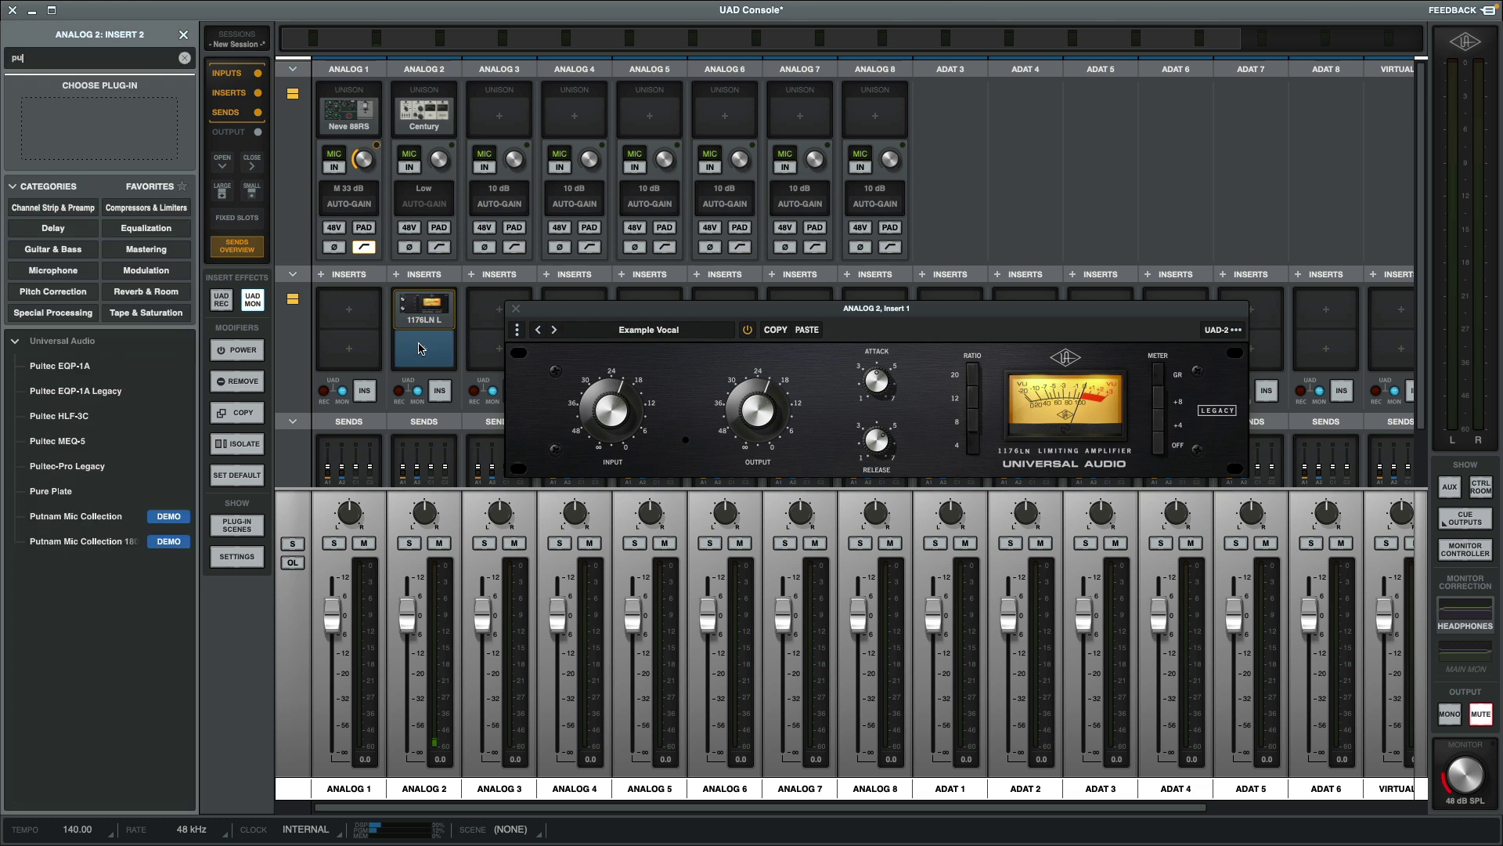
double_click(120, 374)
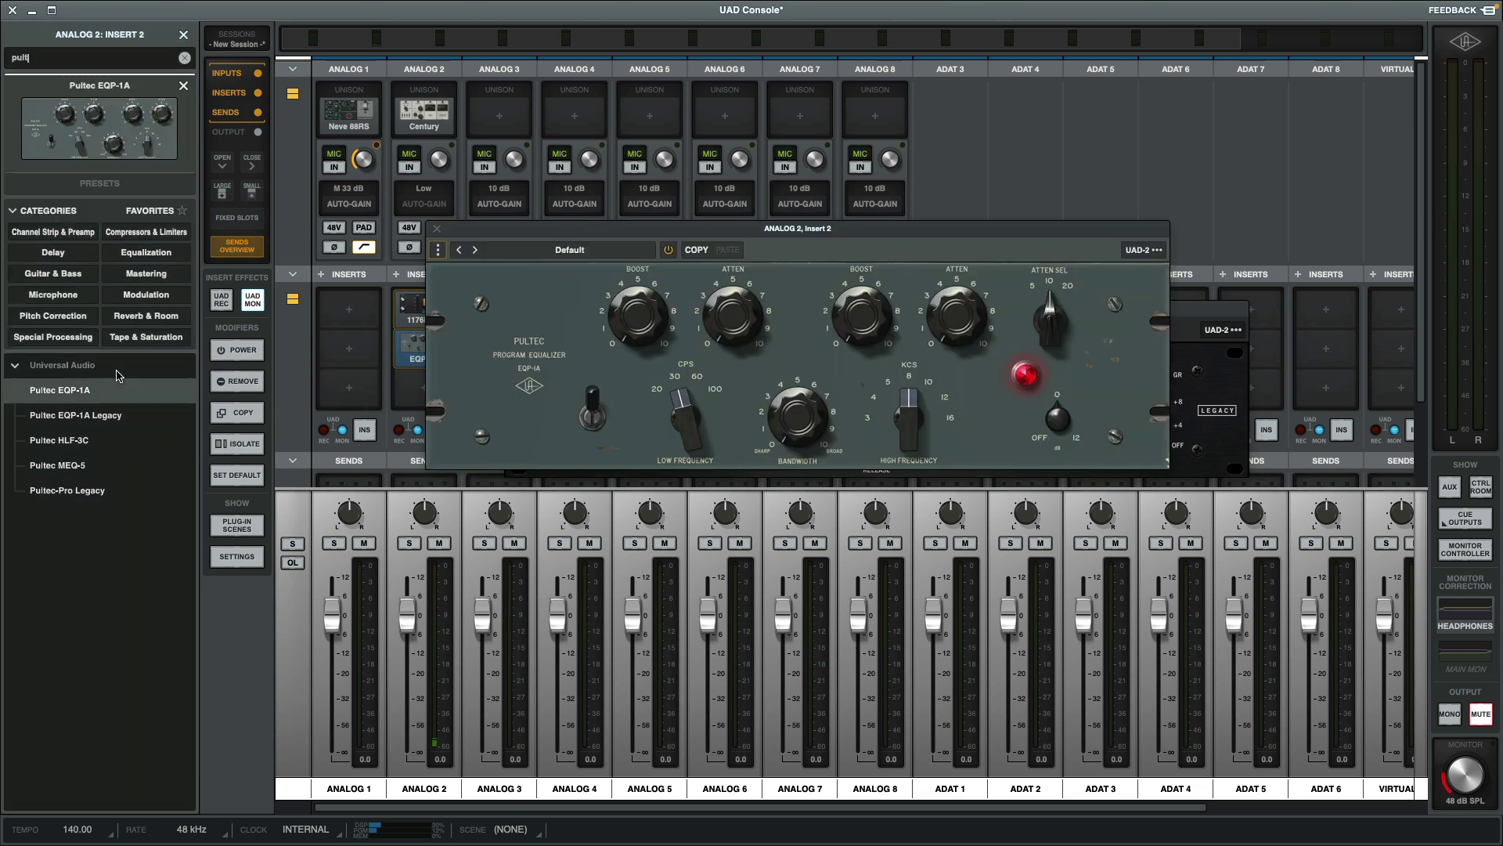
left_click(529, 250)
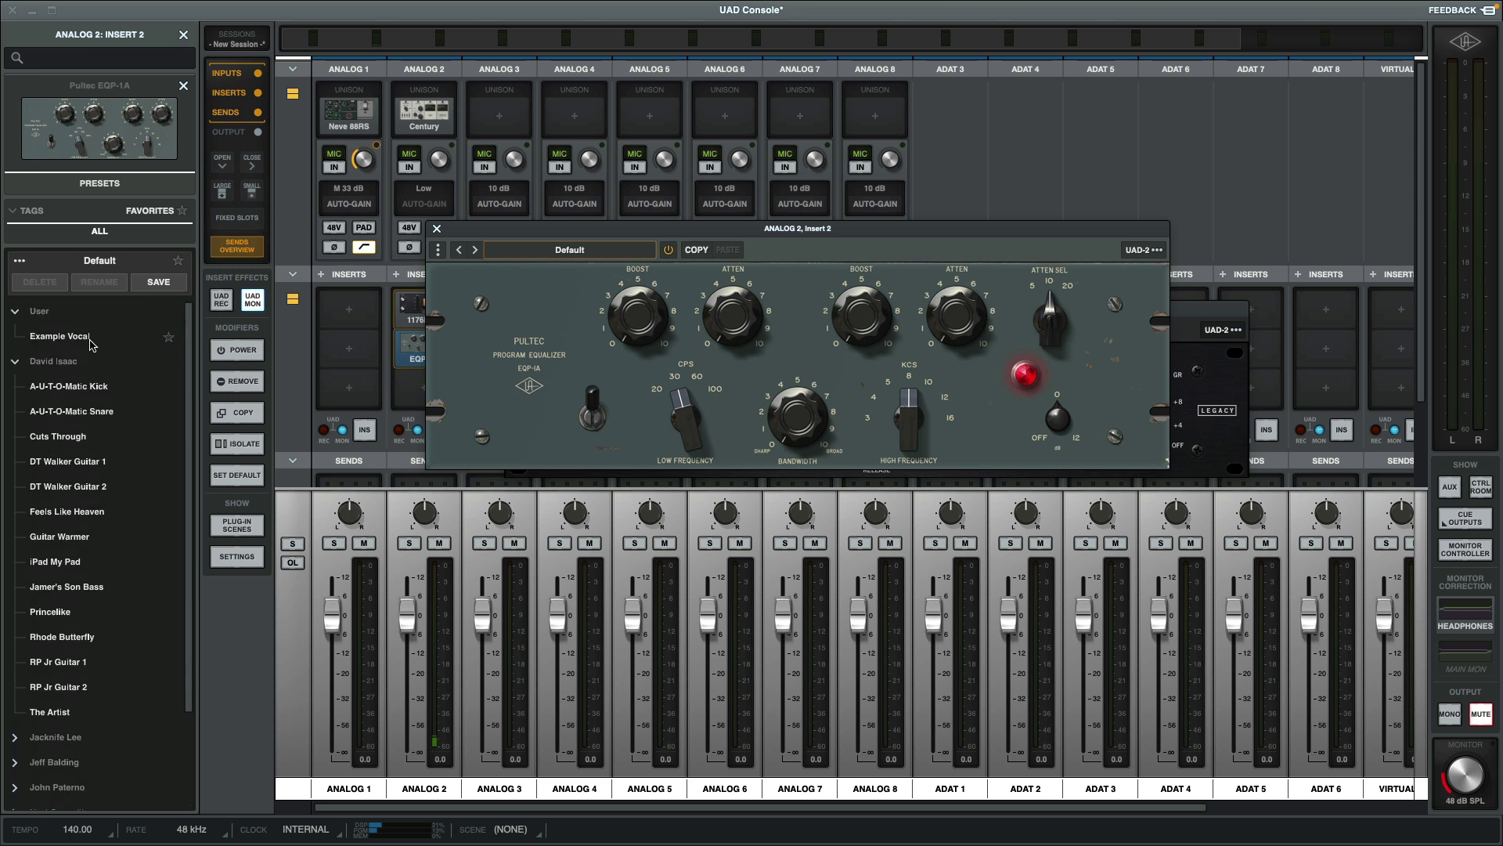
double_click(77, 339)
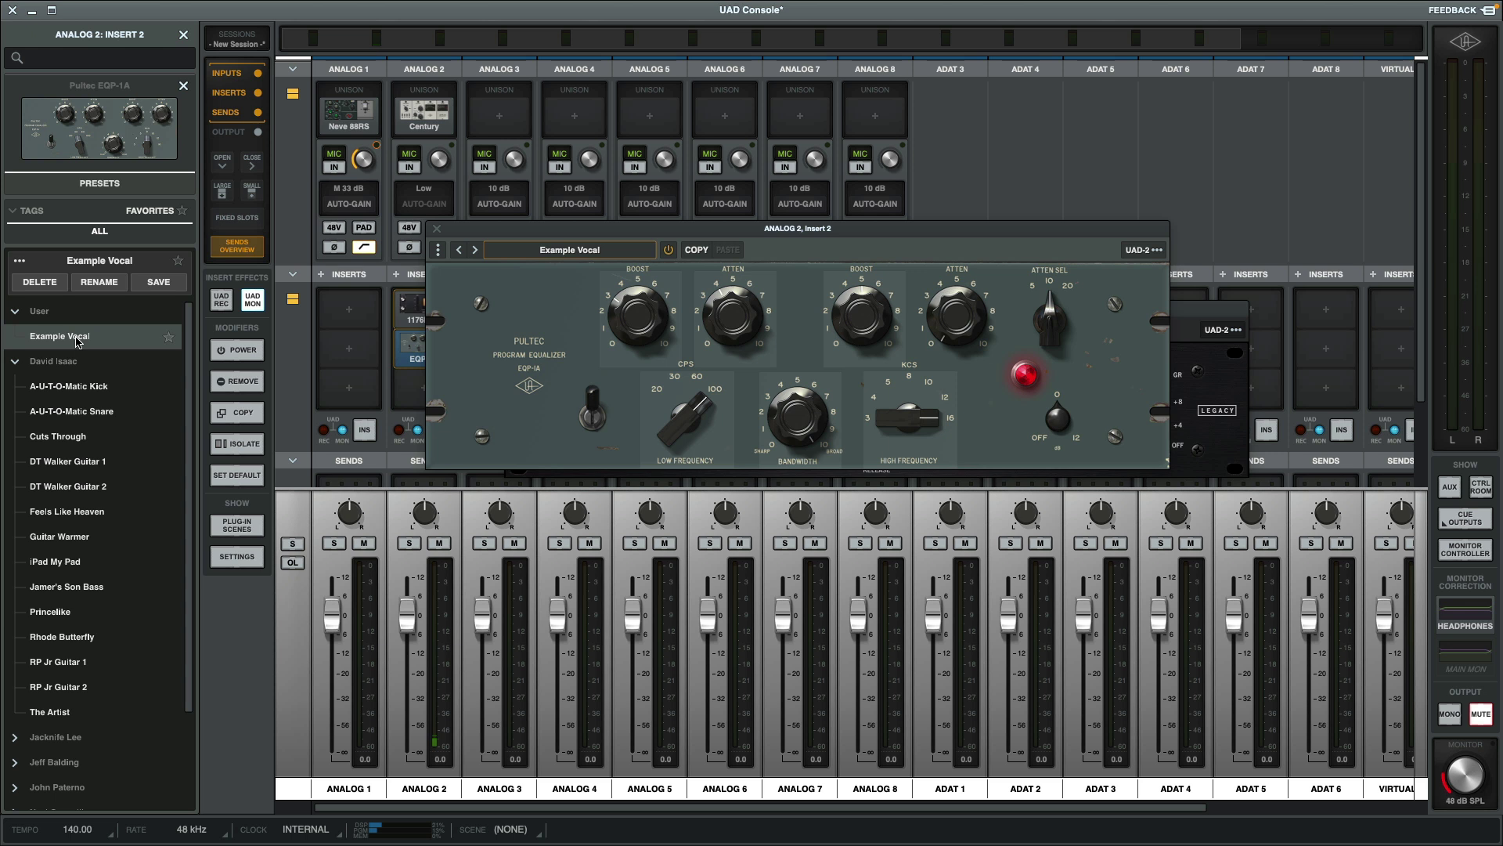
left_click(405, 385)
- Load a Pultec MEQ-5, found by searching 'pult', on Analog 2 Insert 3 with its Example Vocal preset
type("pult")
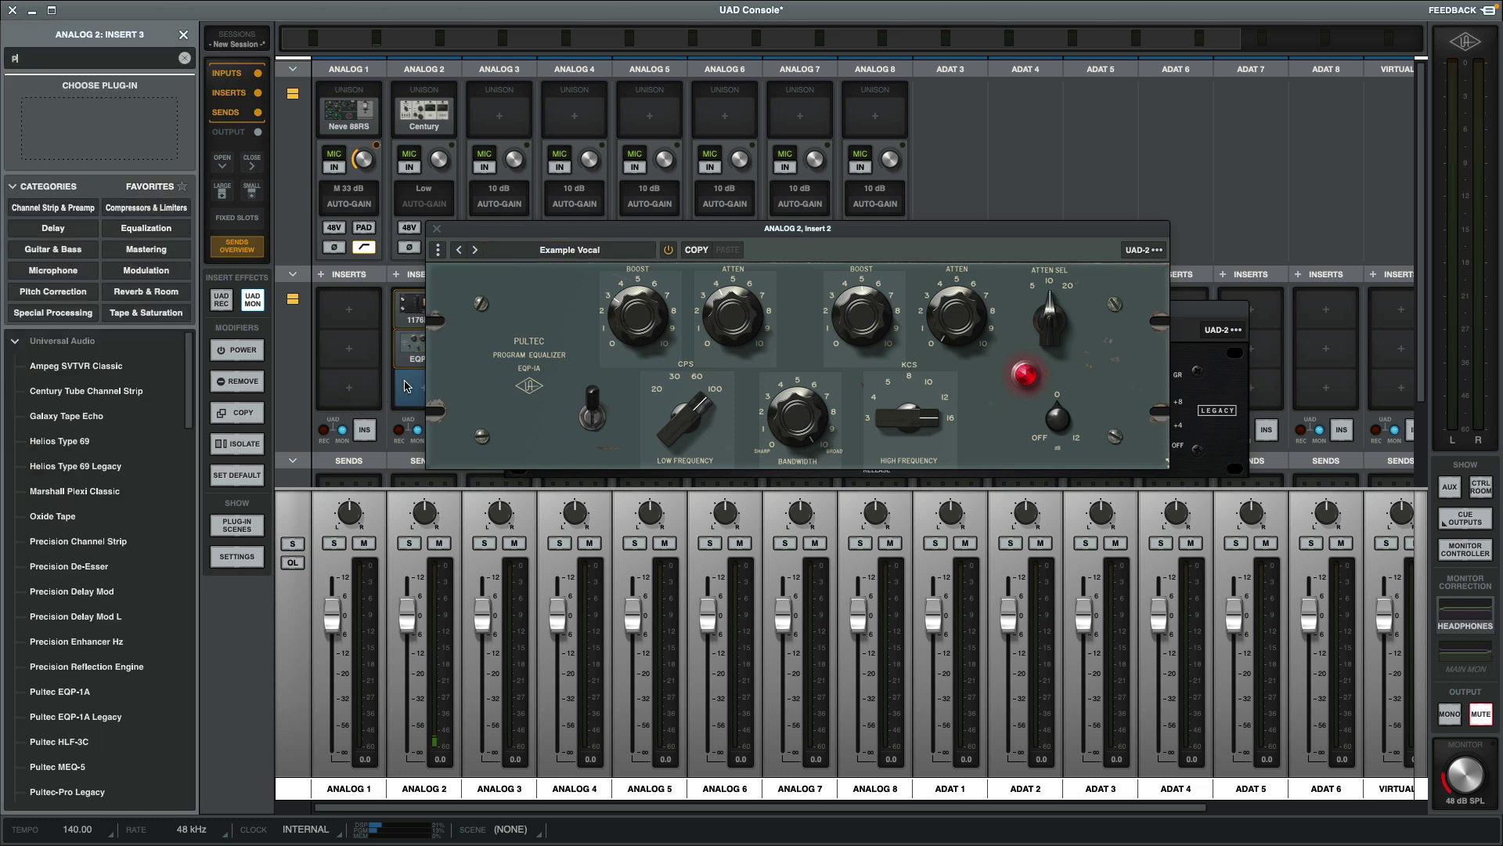
left_click(95, 442)
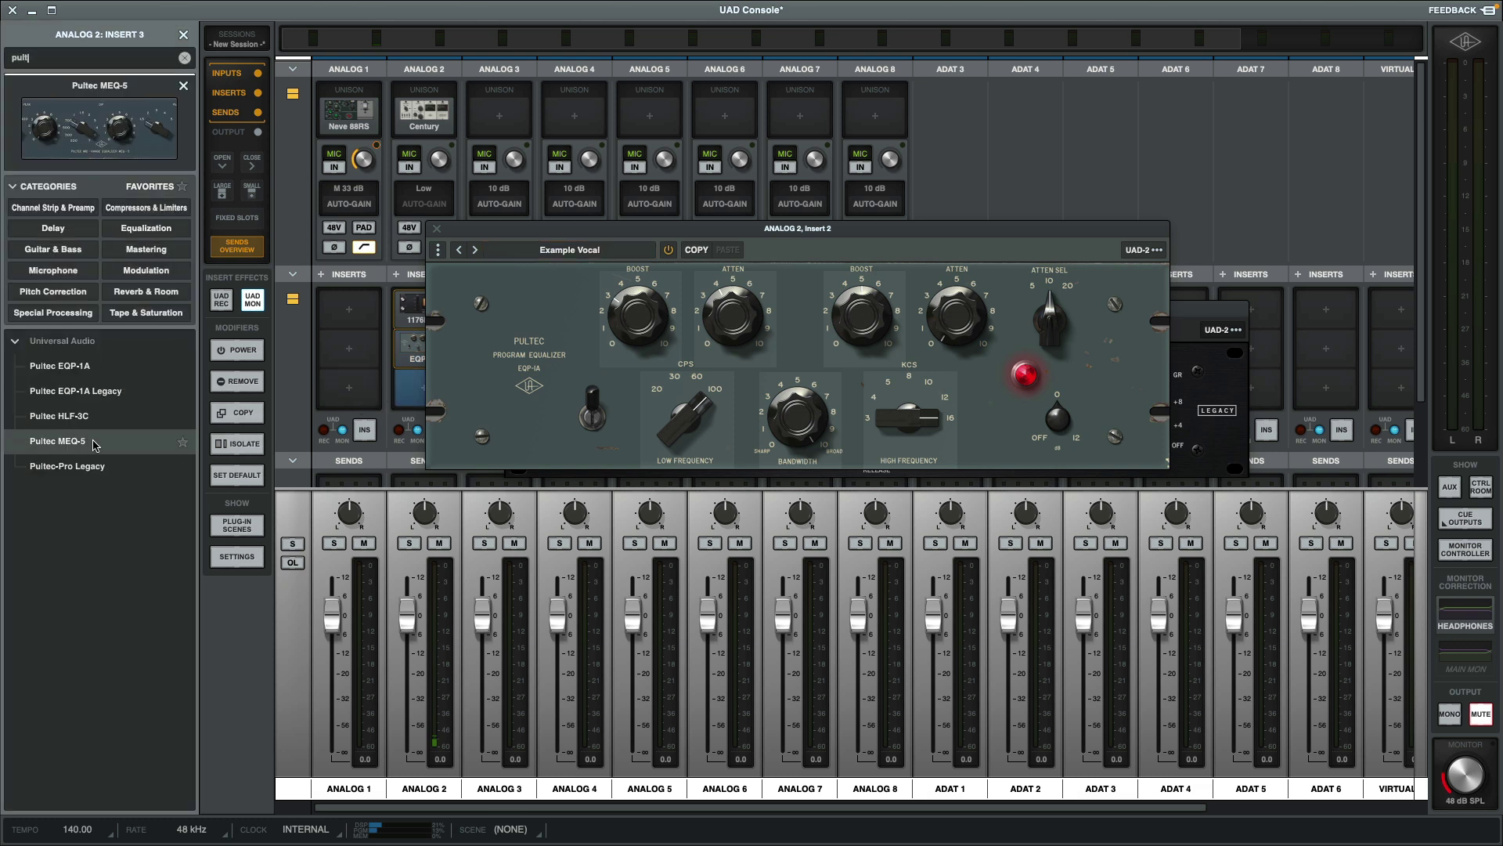
left_click(607, 323)
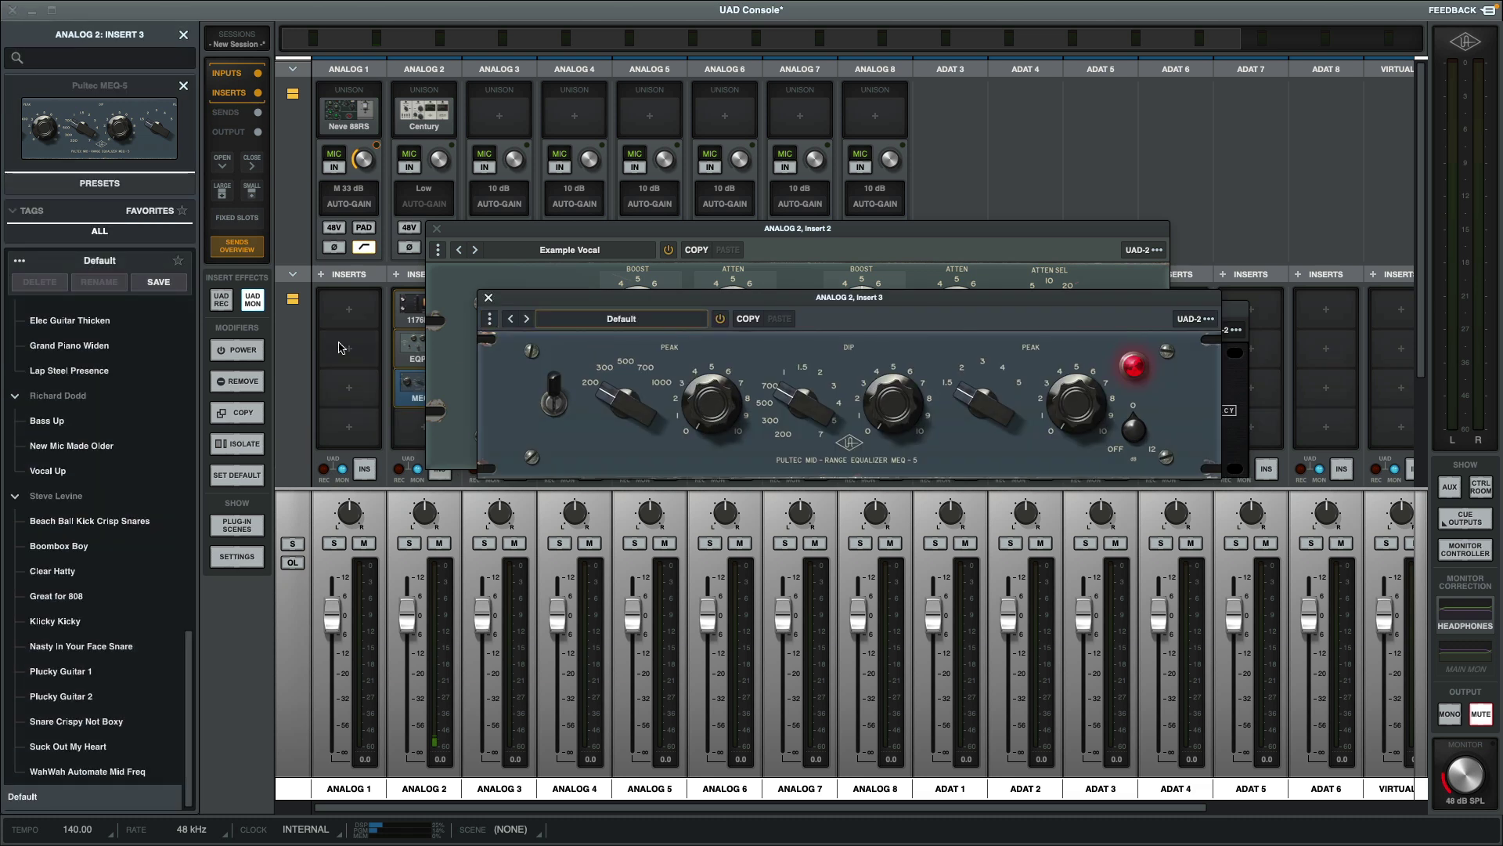
scroll(112, 358, "up", 15)
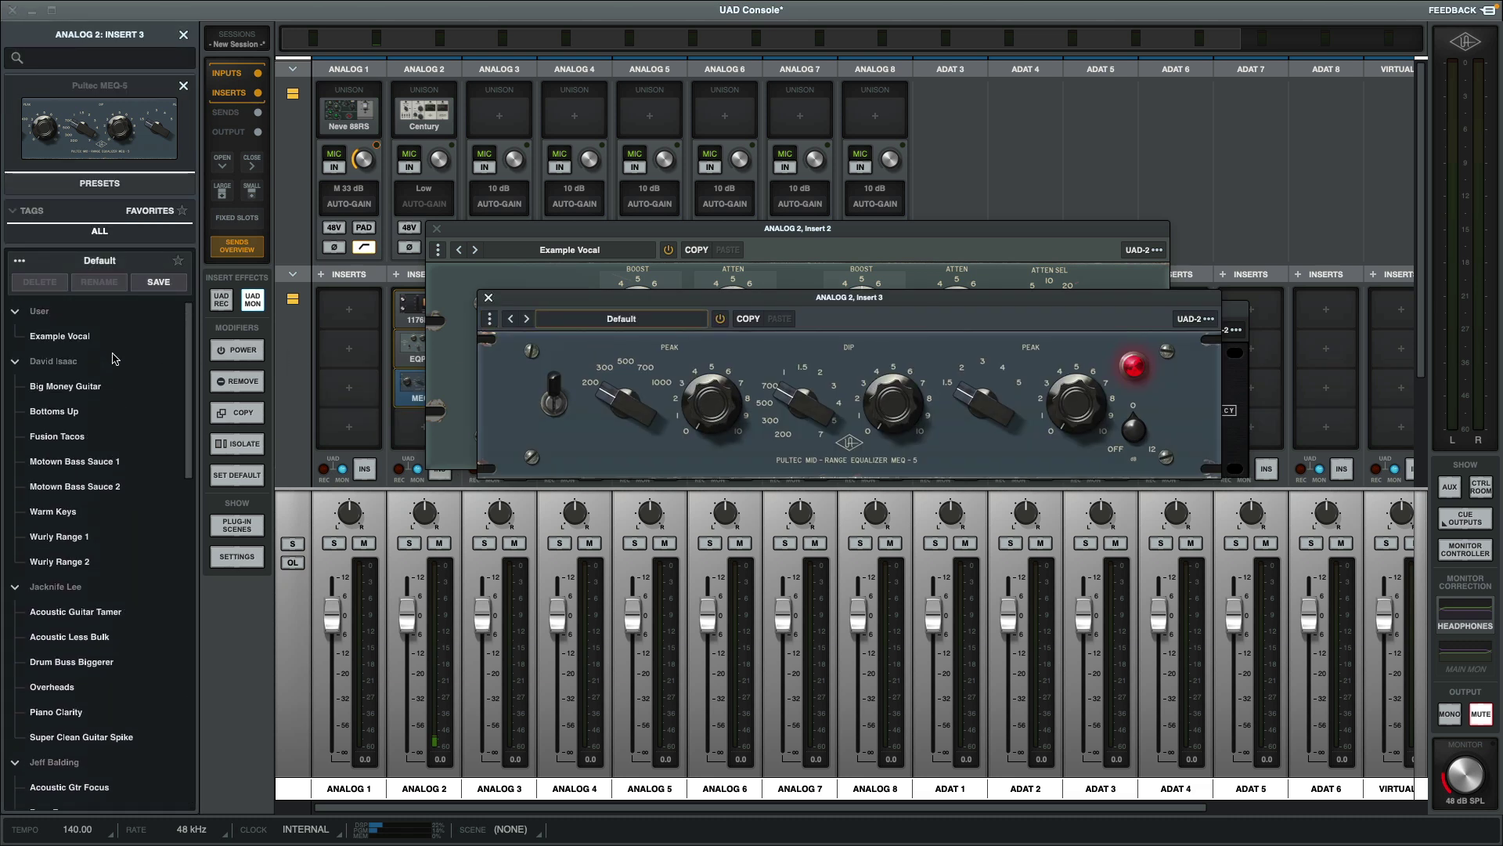
left_click(88, 338)
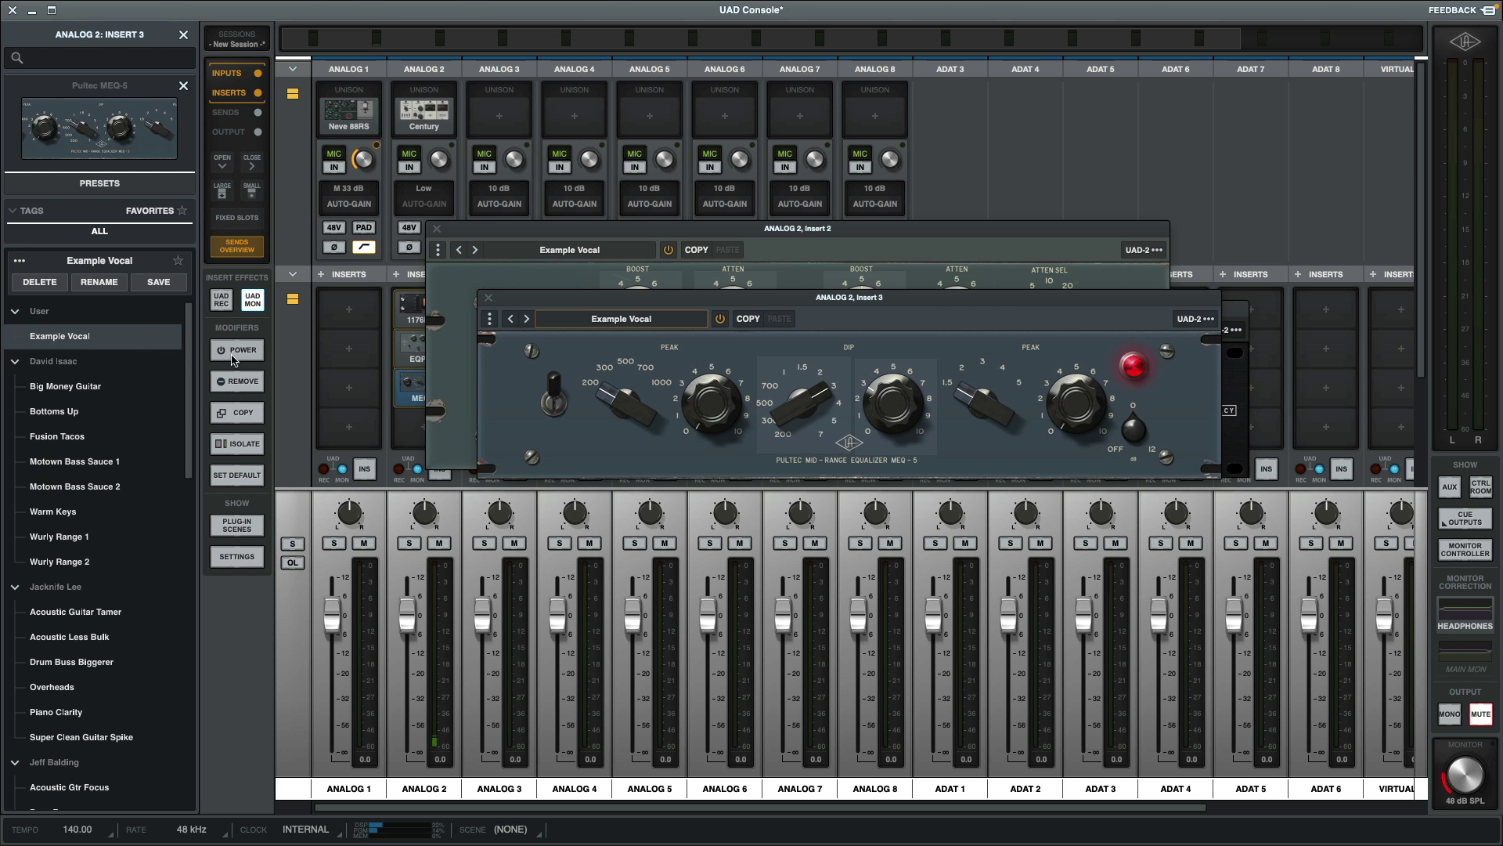
- Load Oxide Tape on Analog 2 Insert 4 with its Example Vocal preset
left_click(400, 428)
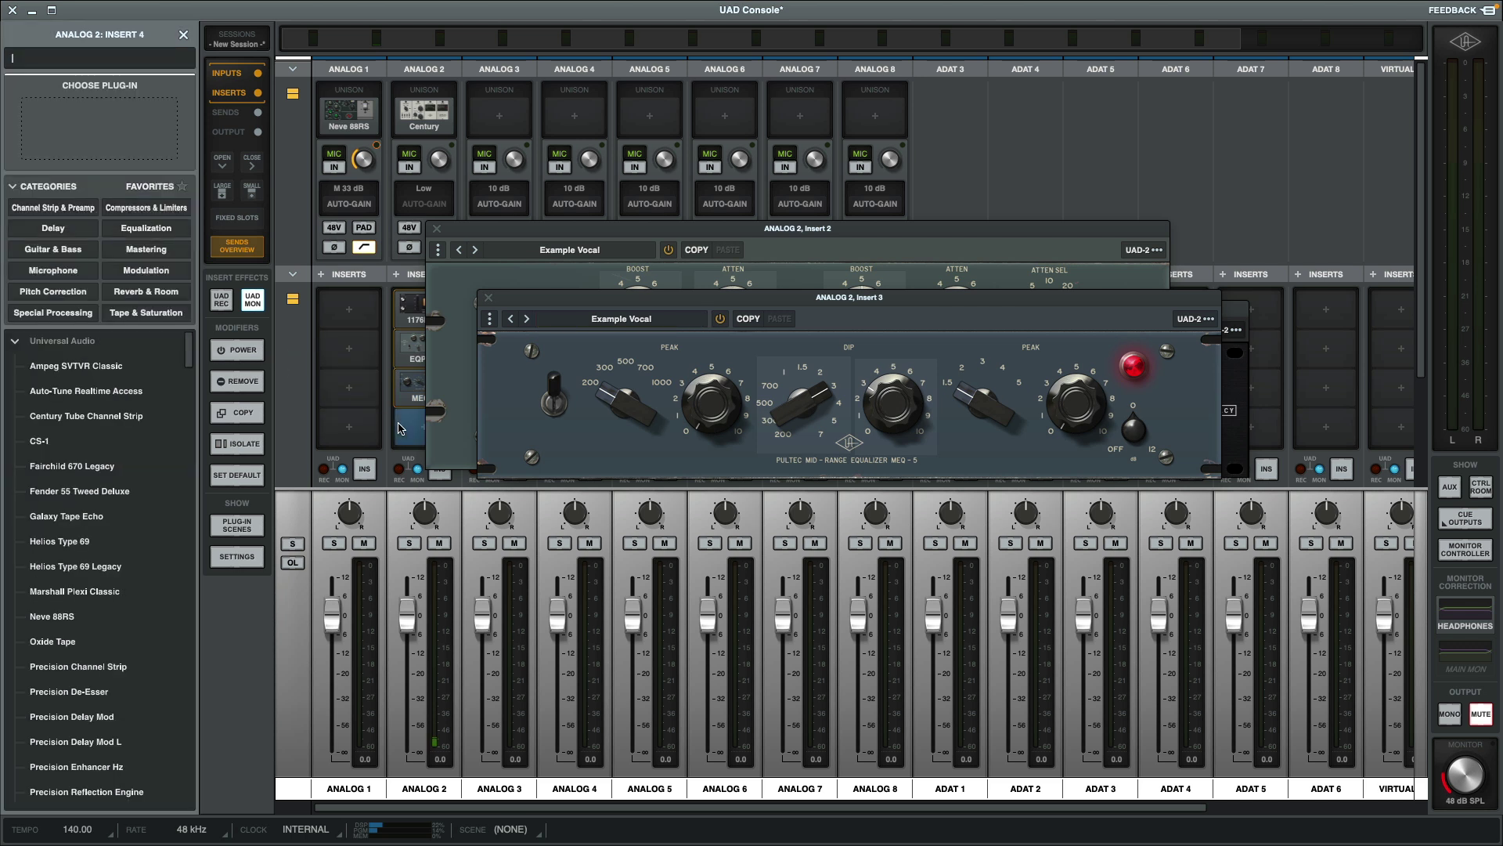
type("oxide")
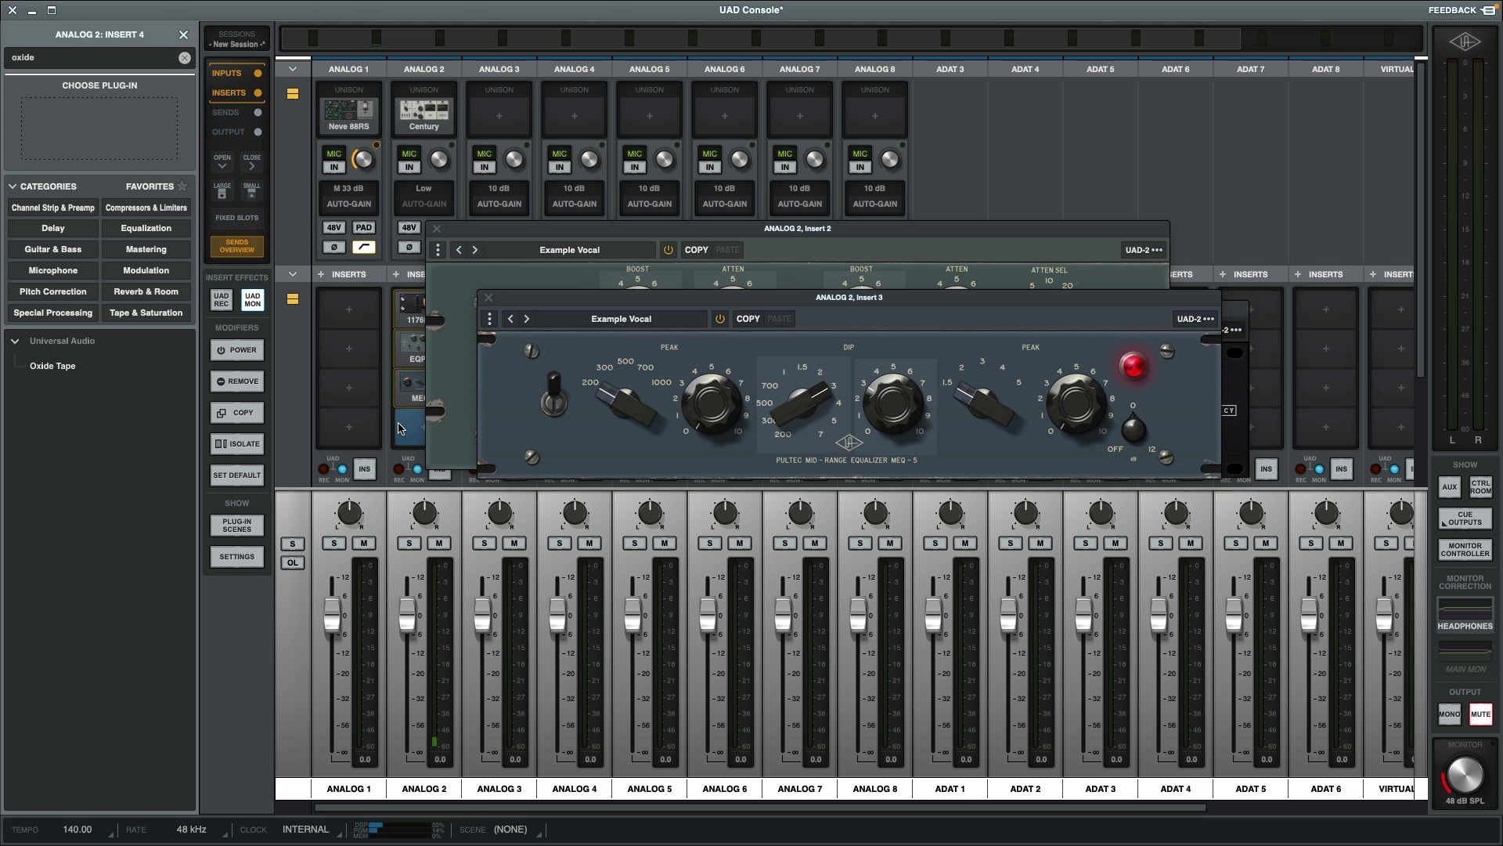
double_click(93, 366)
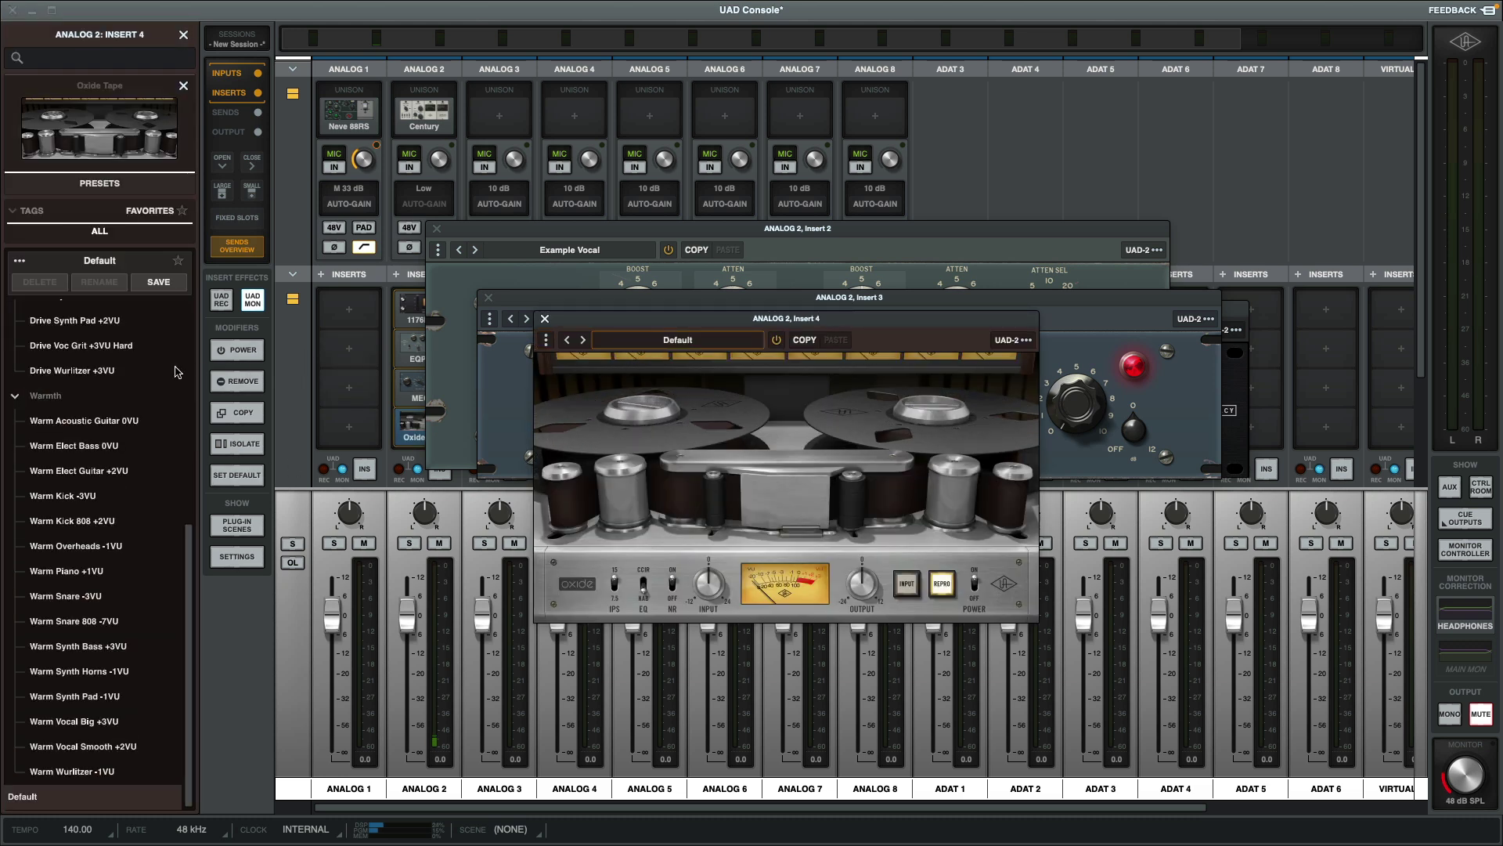
scroll(177, 372, "up", 10)
left_click(71, 336)
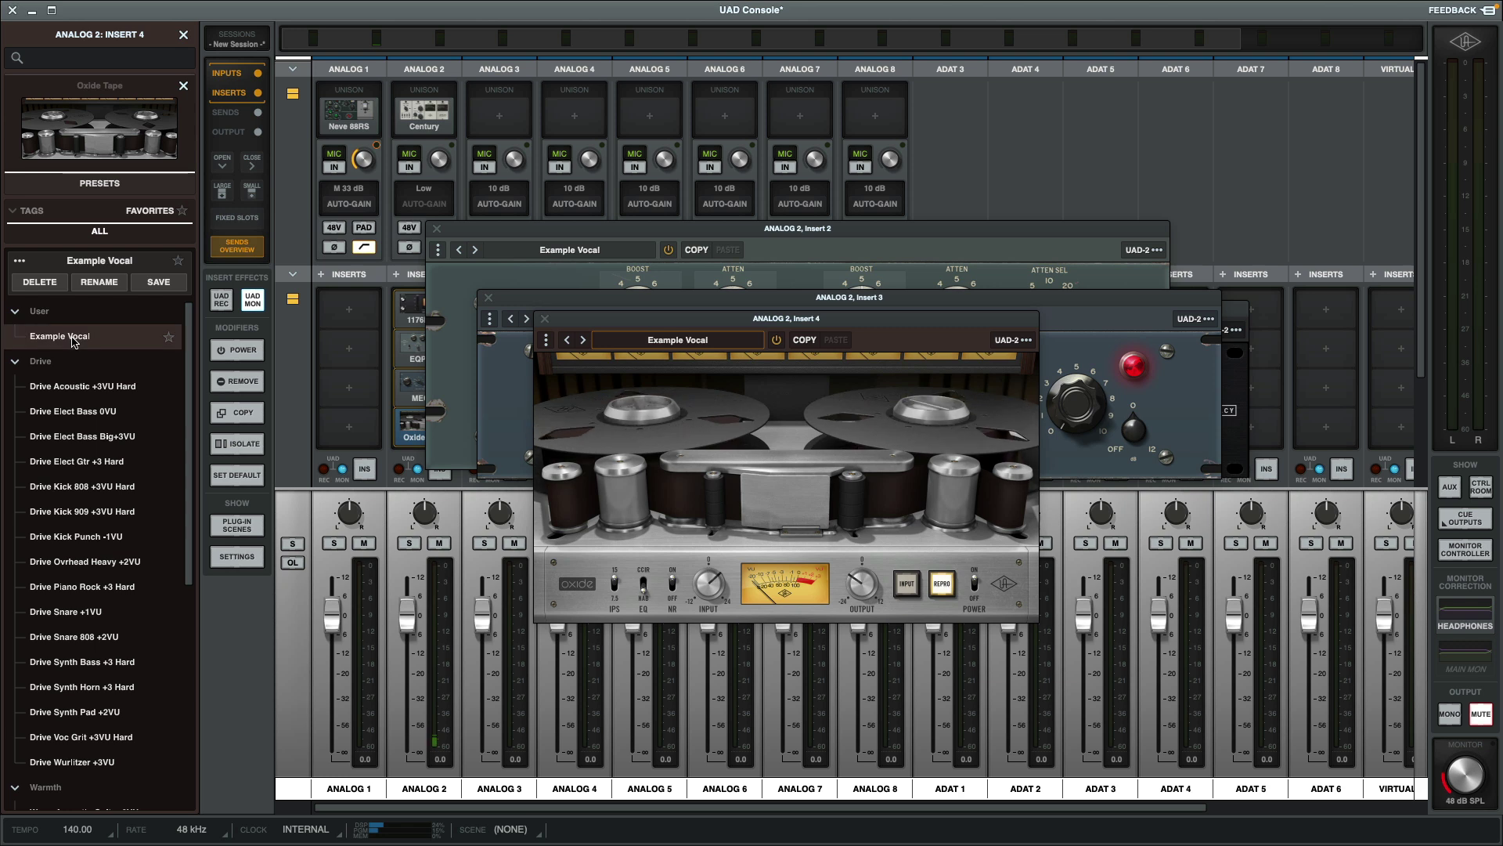
- Close the MEQ-5, EQP-1A, 1176LN and Oxide Tape windows and the plug-in browser
left_click(489, 298)
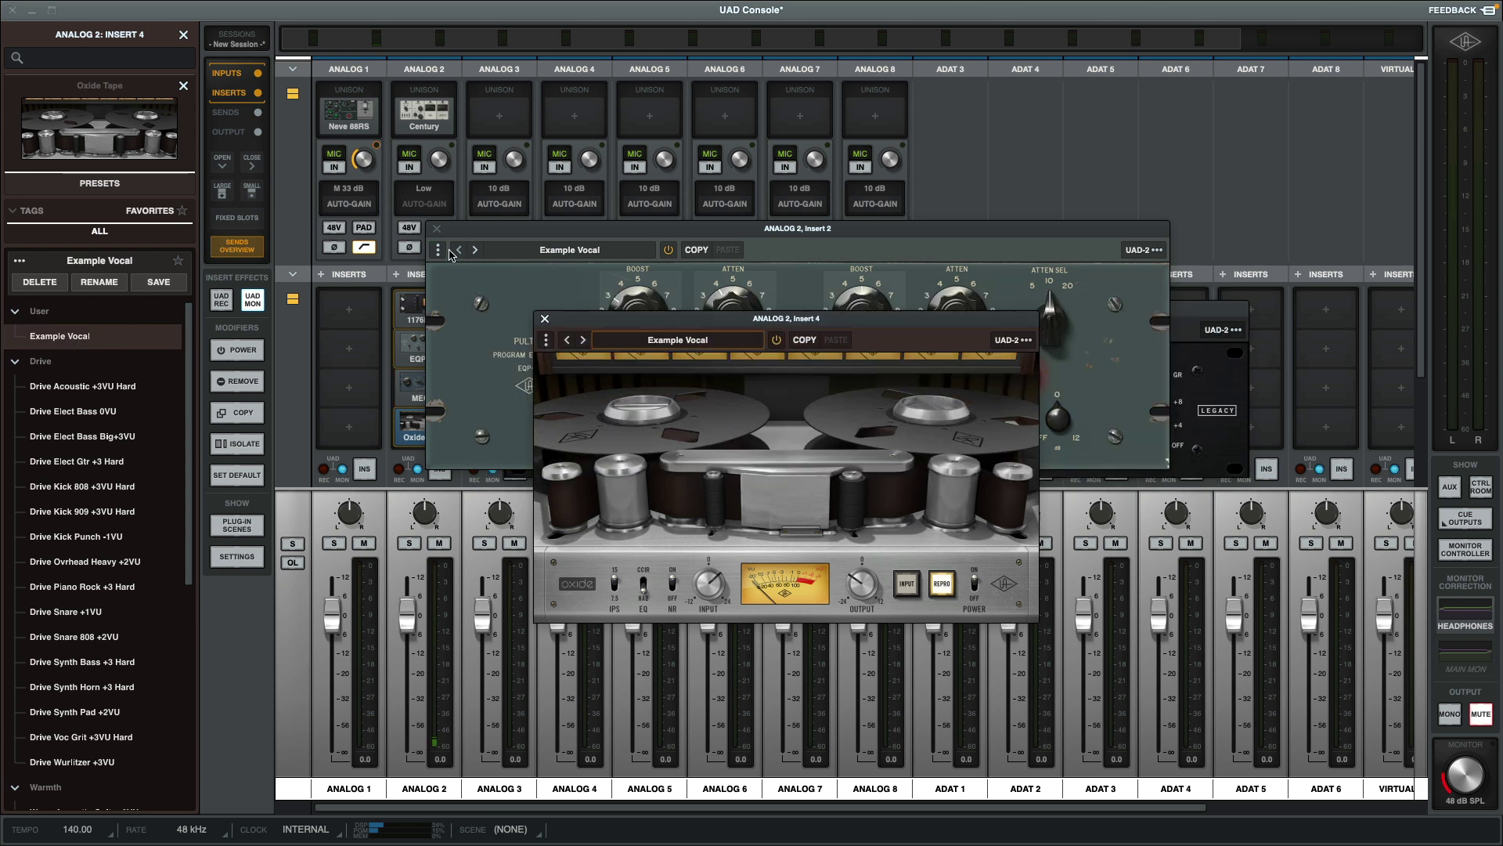
left_click(437, 229)
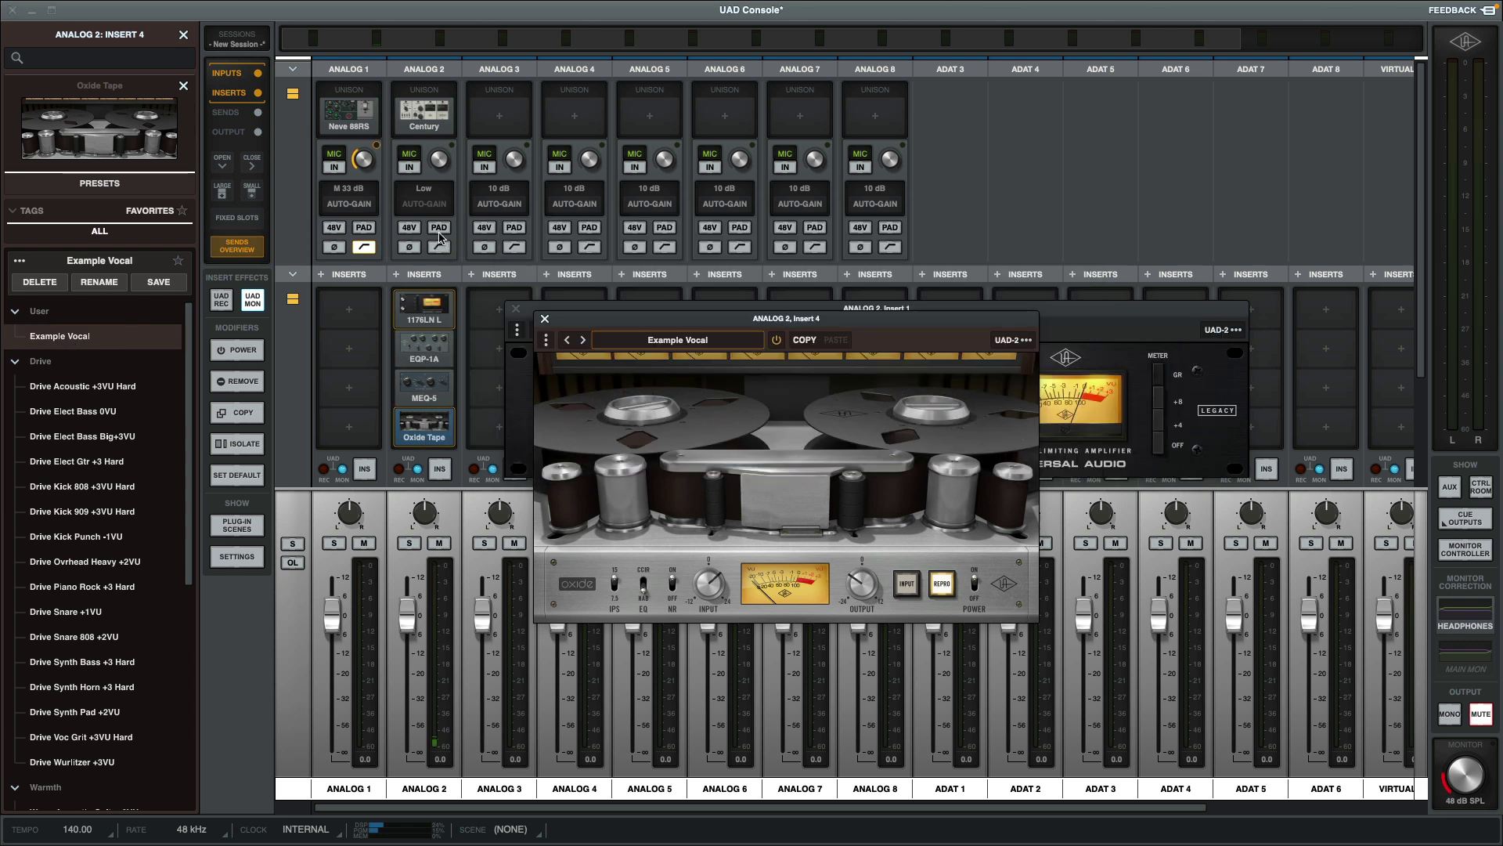
left_click(517, 310)
left_click(545, 319)
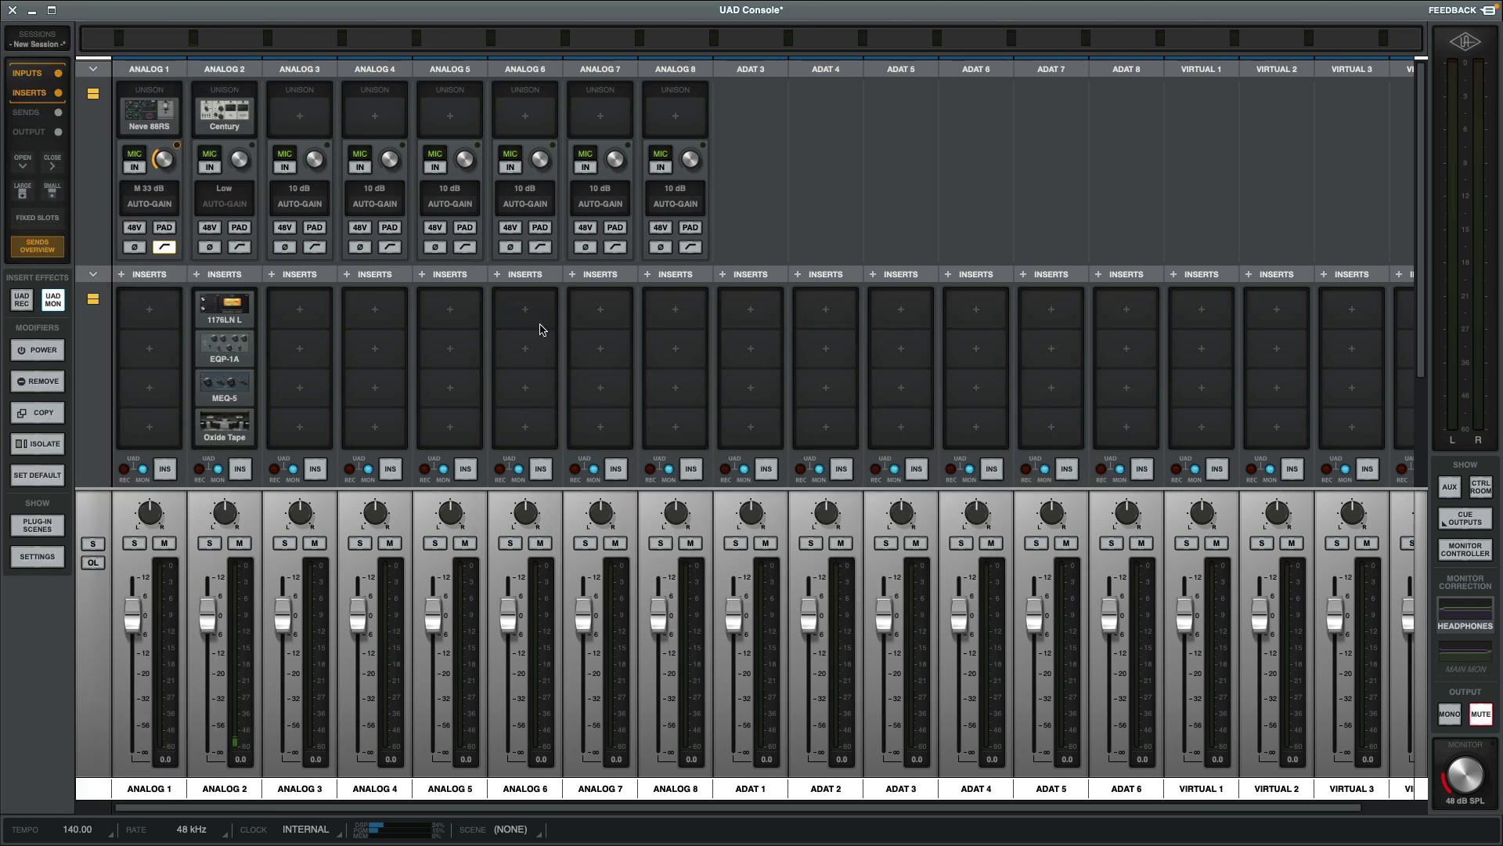
- Toggle Analog 2's Insert Effects from UAD REC to UAD MON so they are monitoring only
left_click(242, 472)
left_click(242, 471)
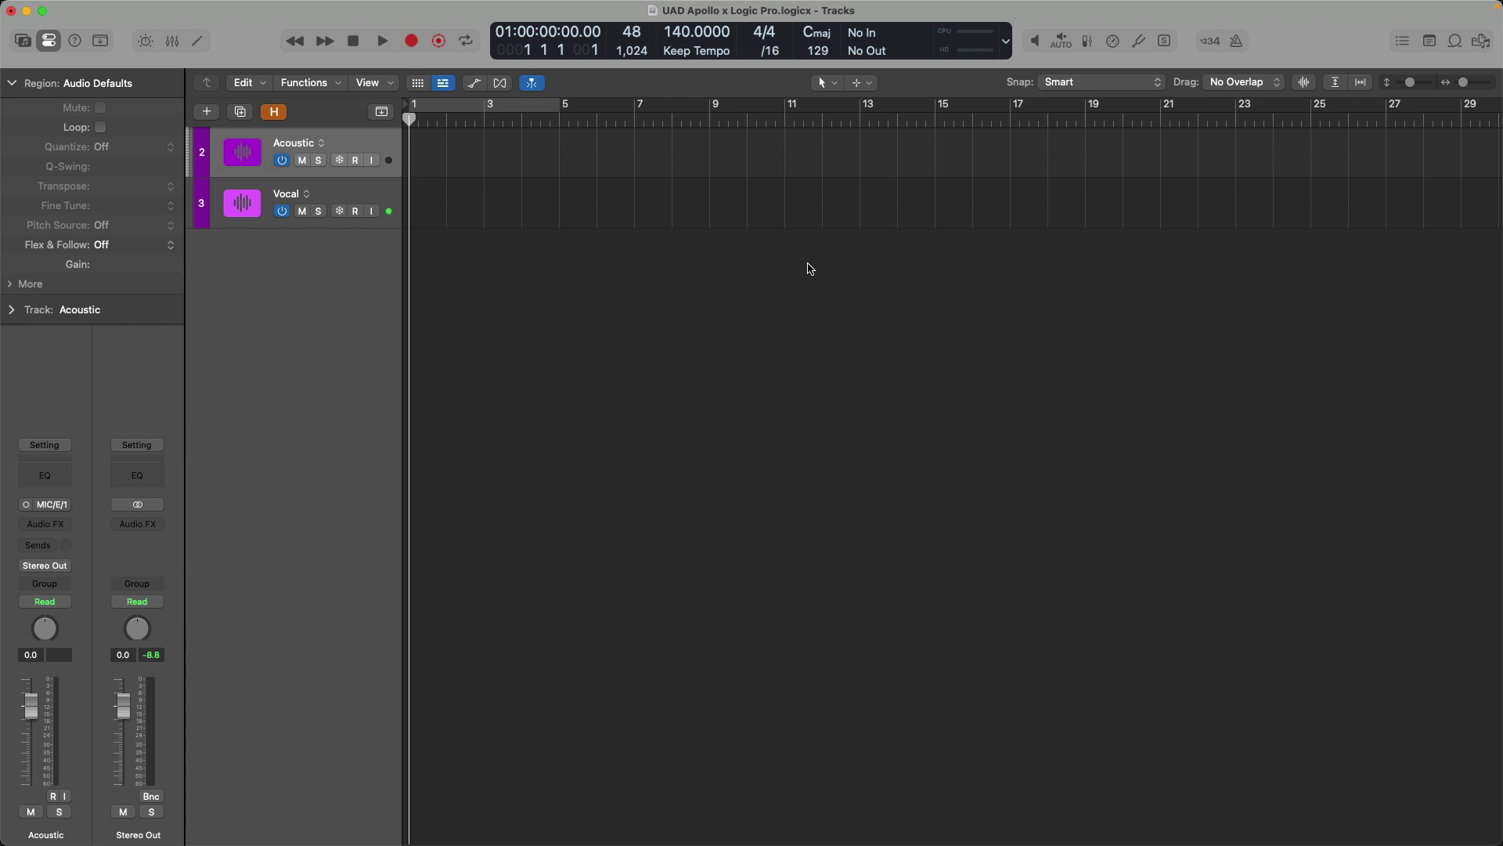
- Start recording new takes on the Acoustic and Vocal tracks
key("r")
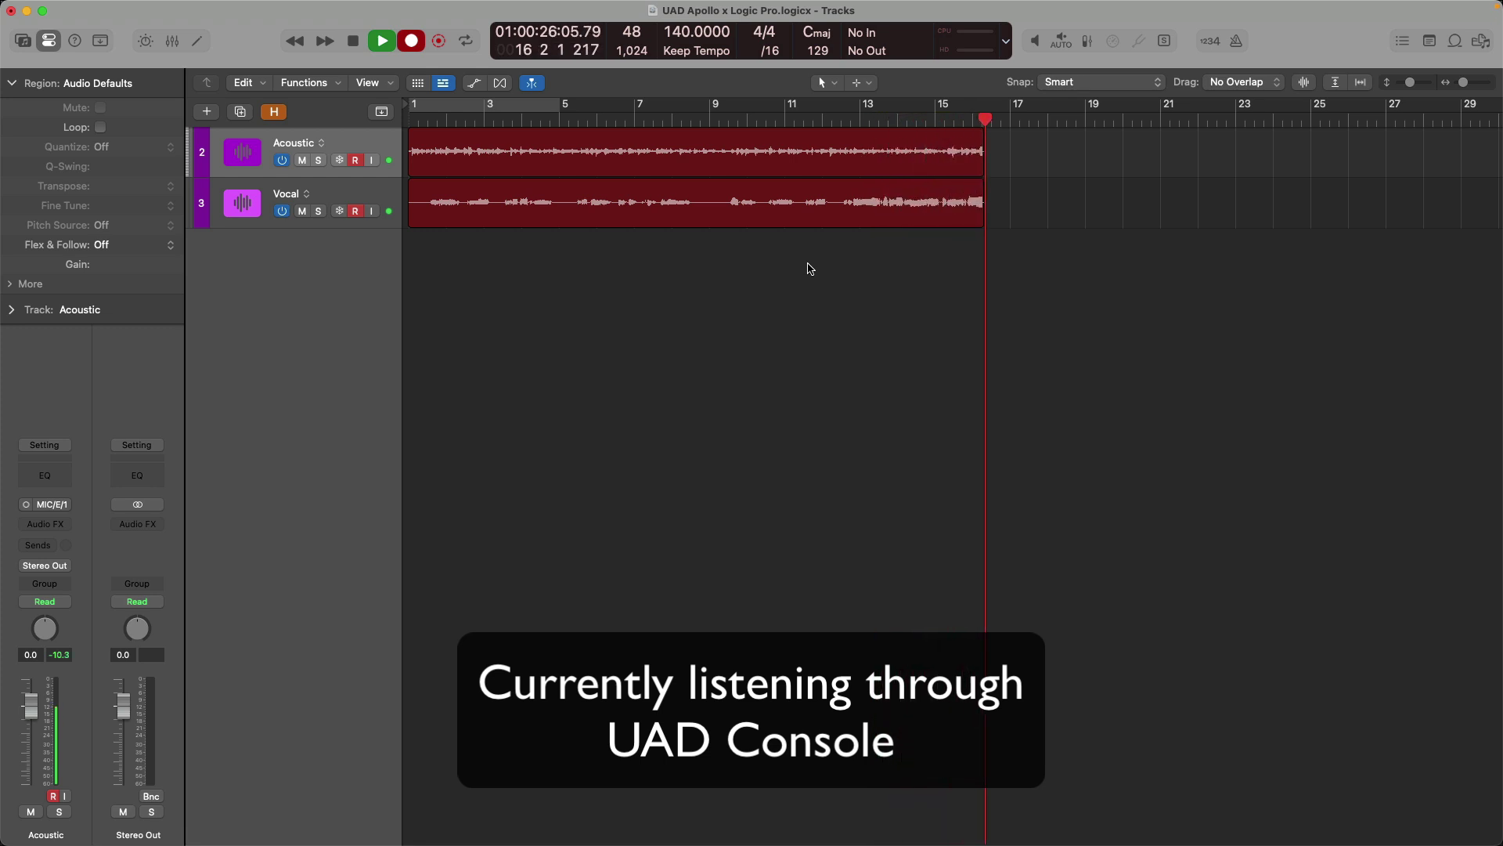
- Stop recording, then play the Acoustic#08 and Vocal#07 takes back from bar 1
key("space")
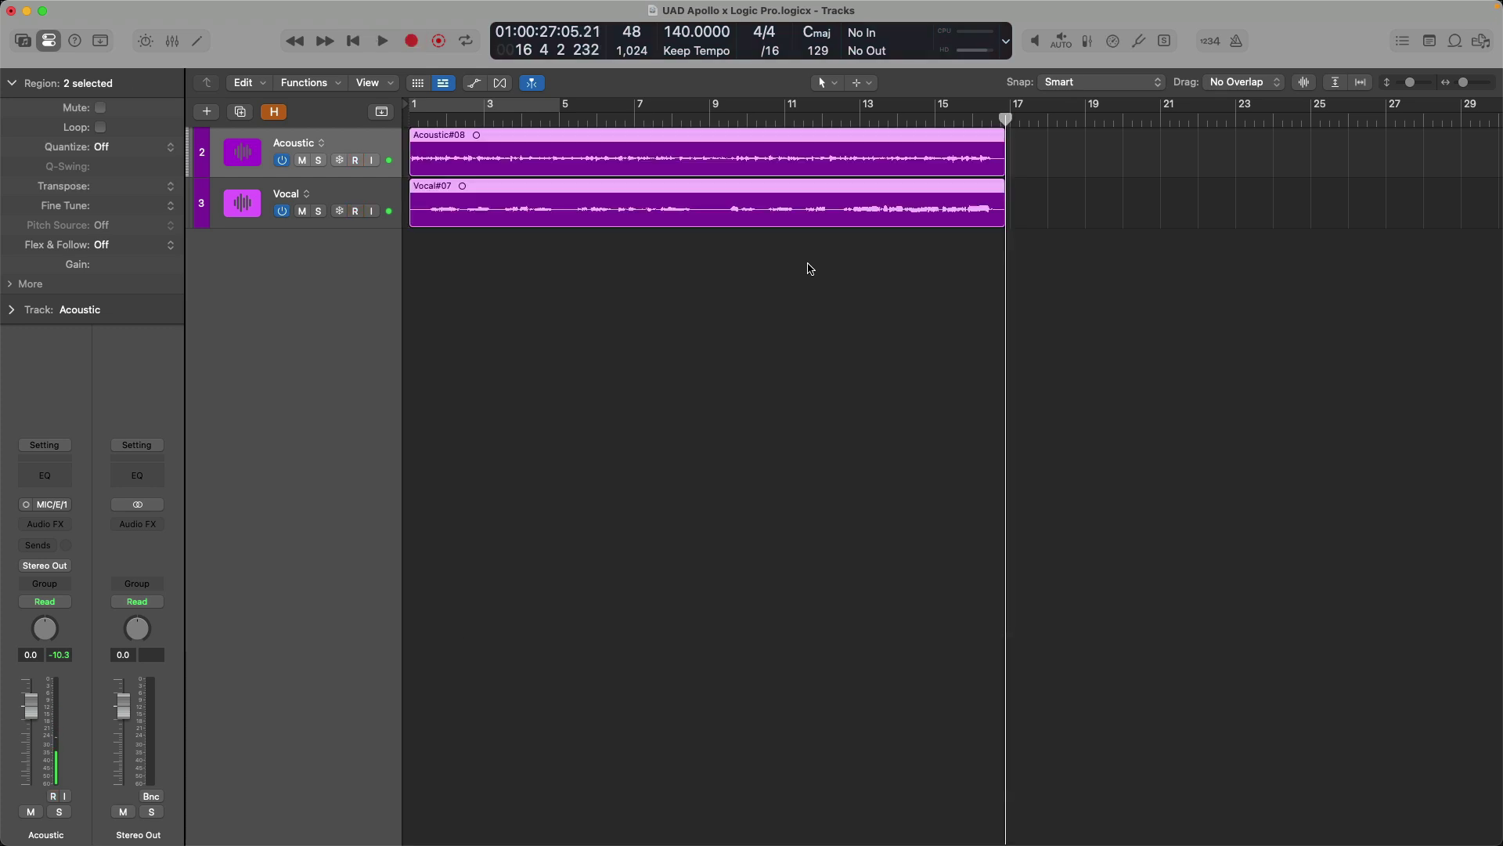
key("Return")
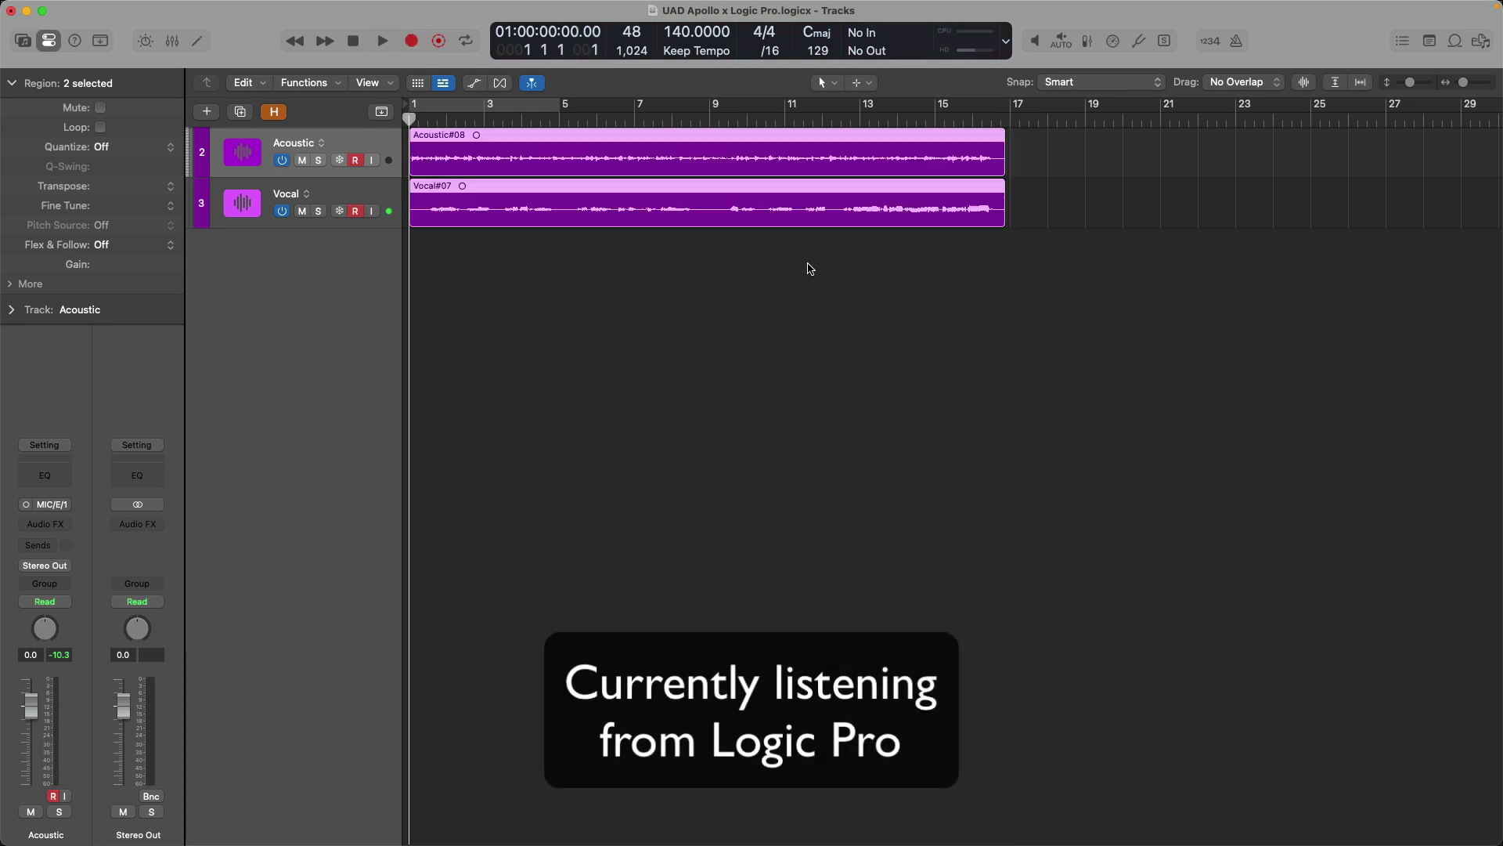
key("space")
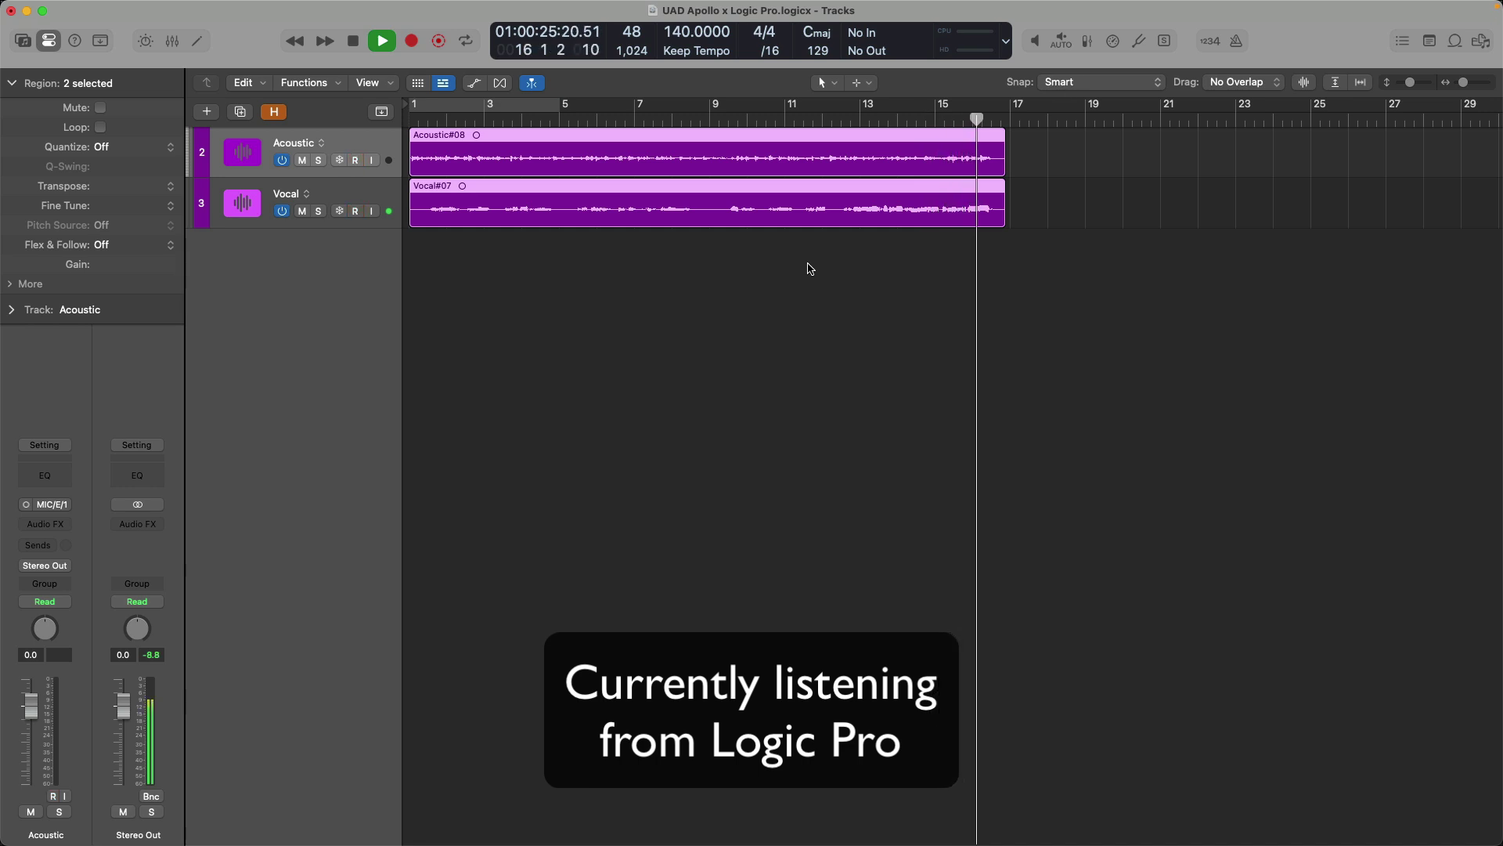
key("space")
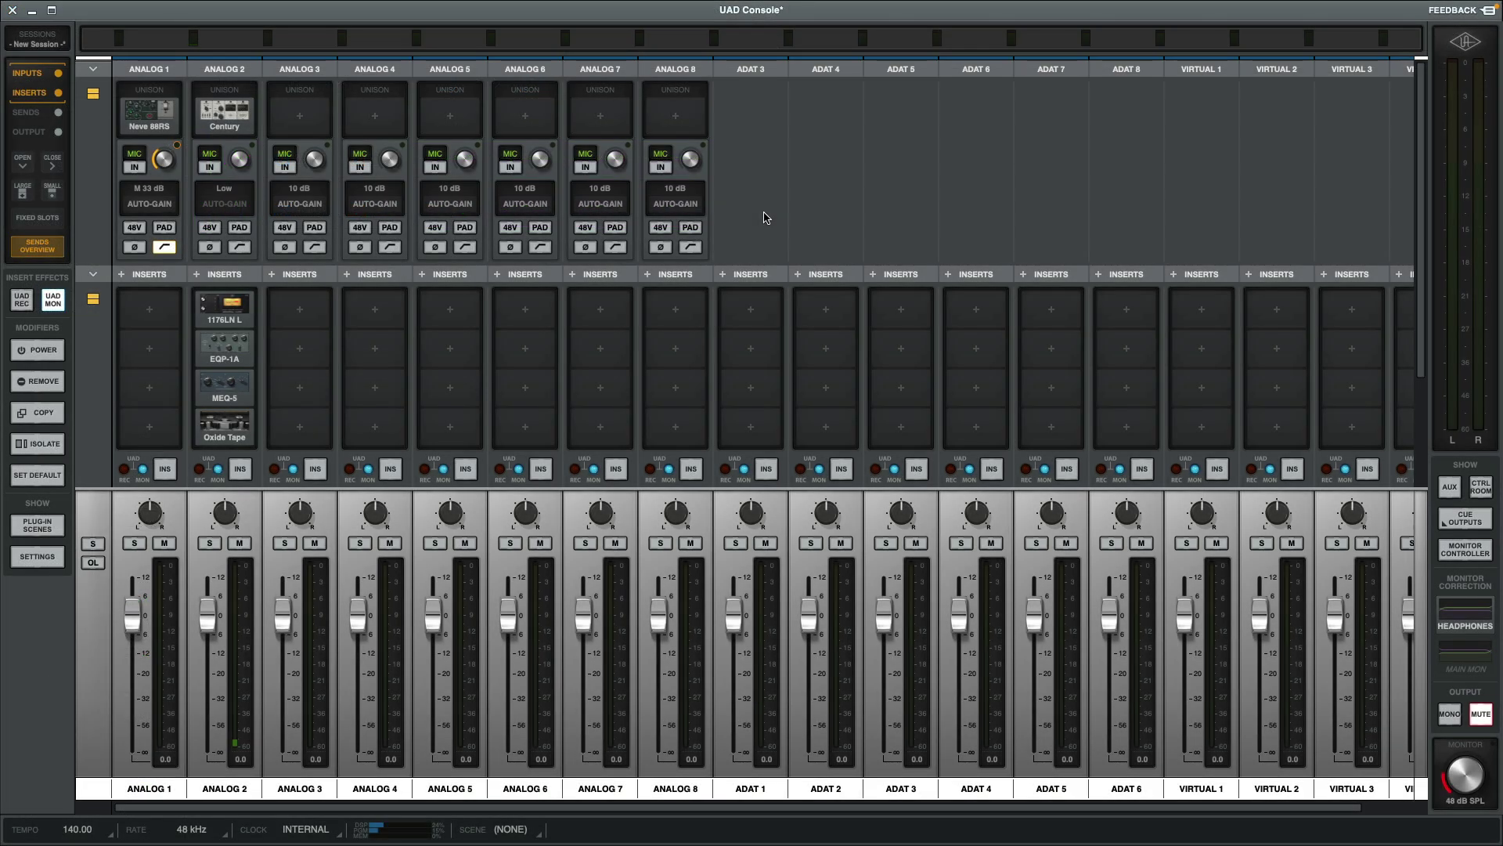
- Set Analog 2's Insert Effects to UAD REC so they print into the recording
left_click(240, 468)
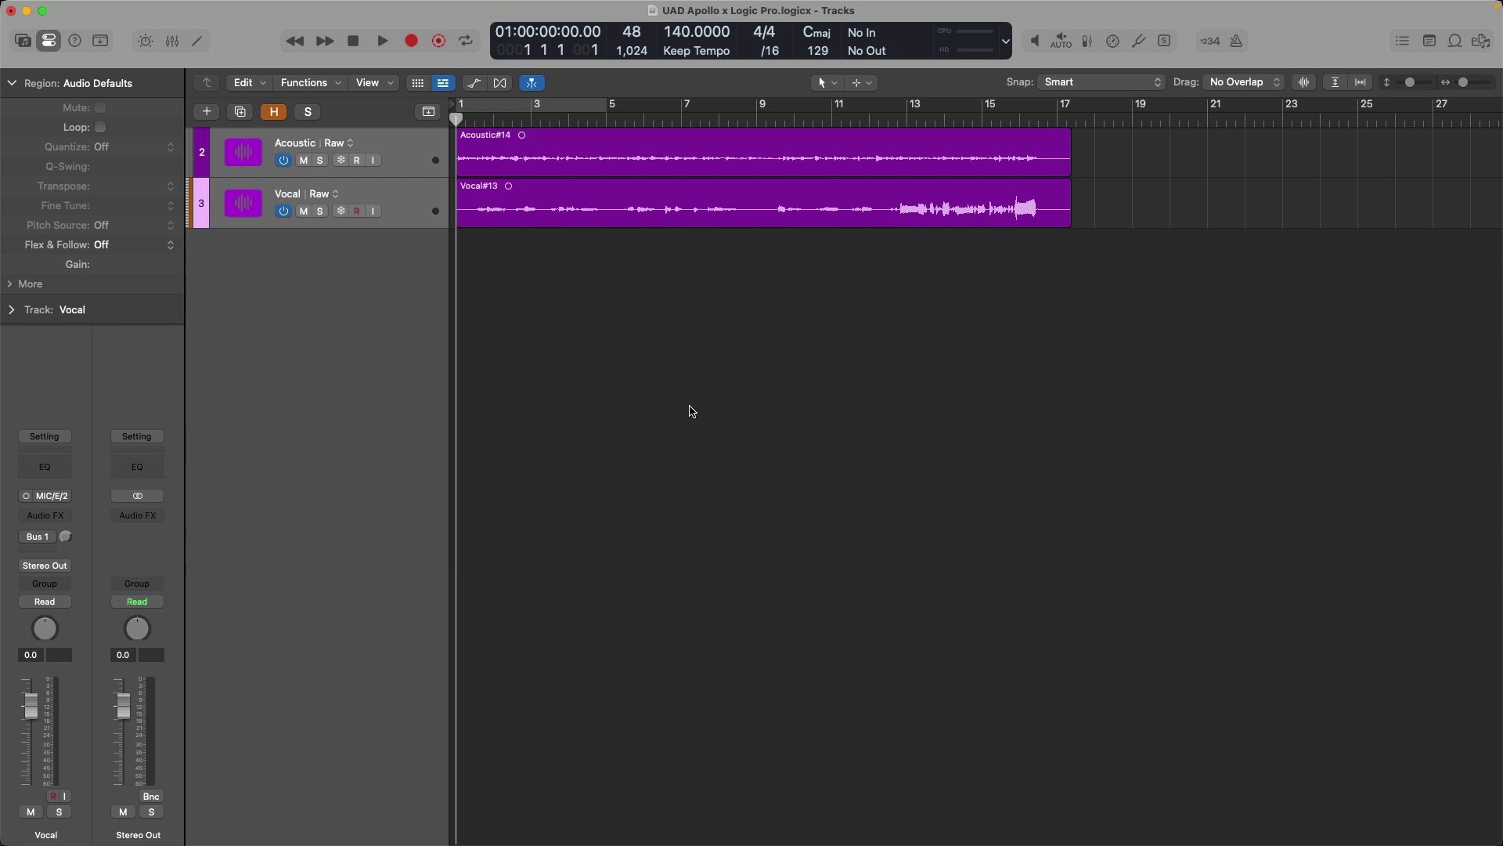
- Audition the Raw takes, then switch to the Unison & Record FX takes and replay from bar 1
key("space")
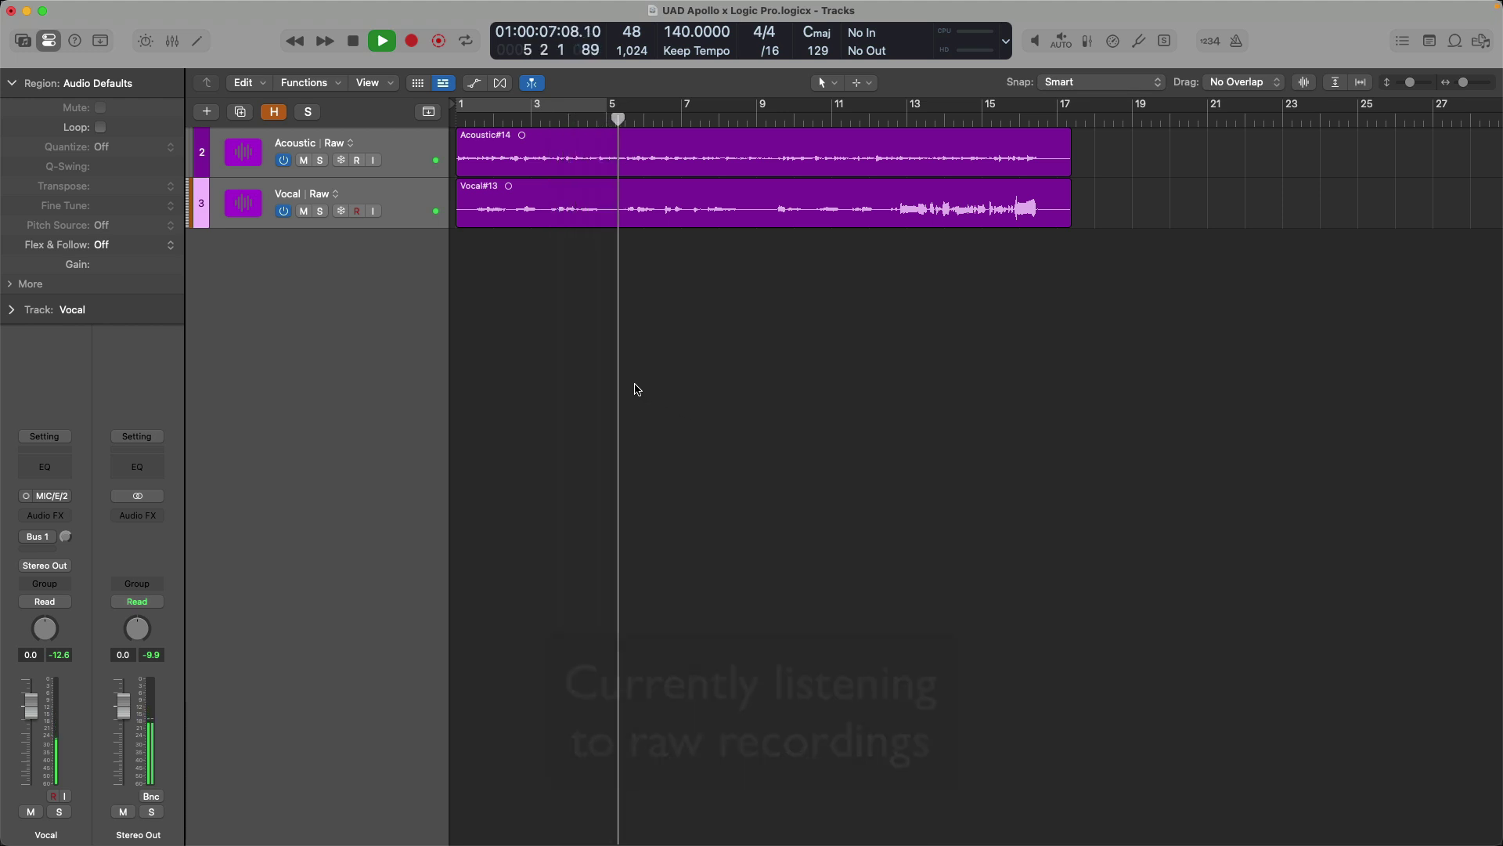
key("space")
left_click(350, 144)
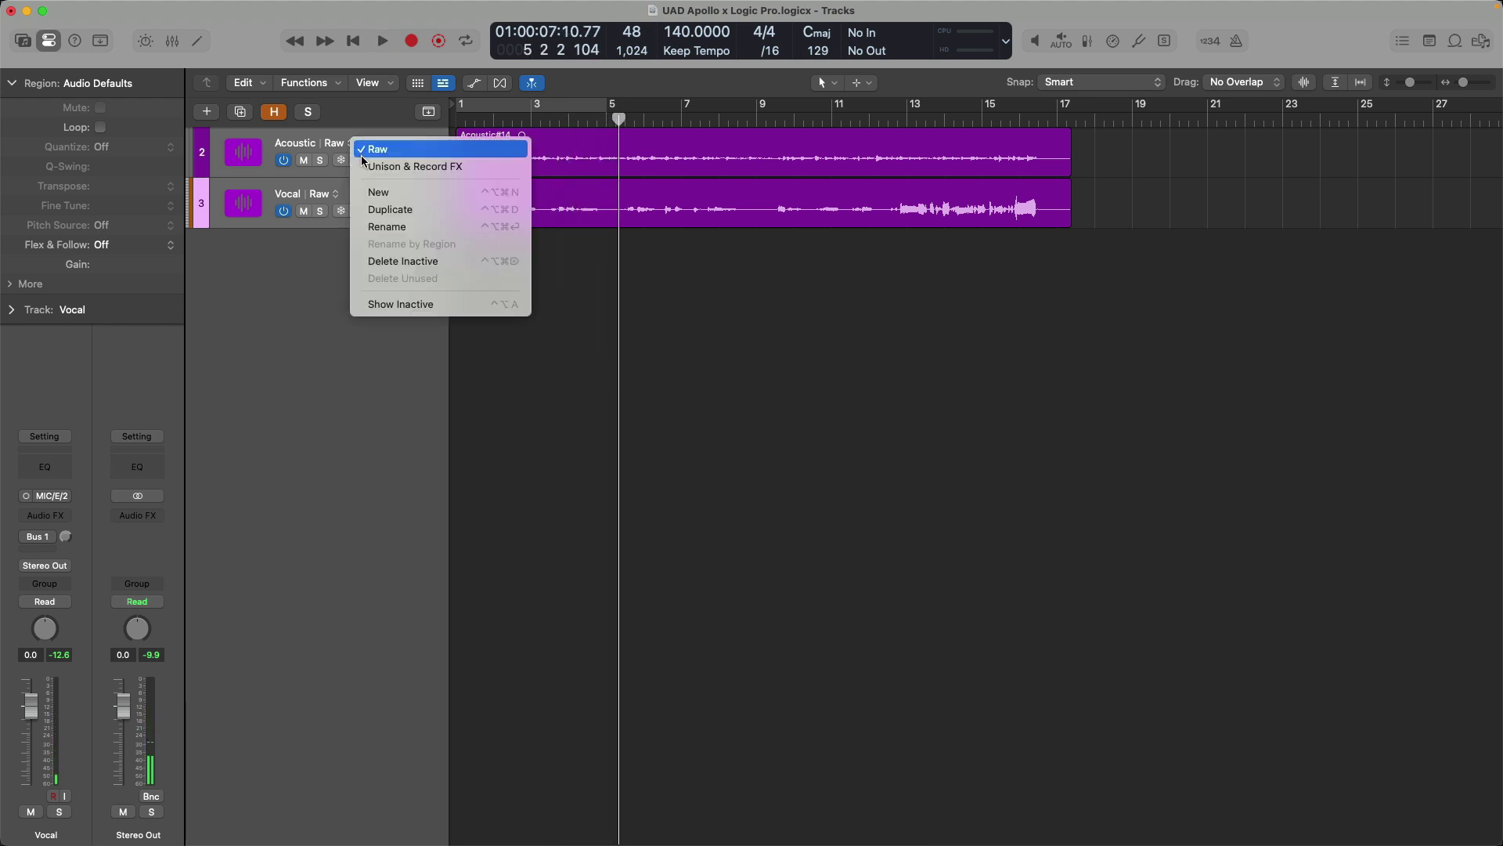
left_click(368, 166)
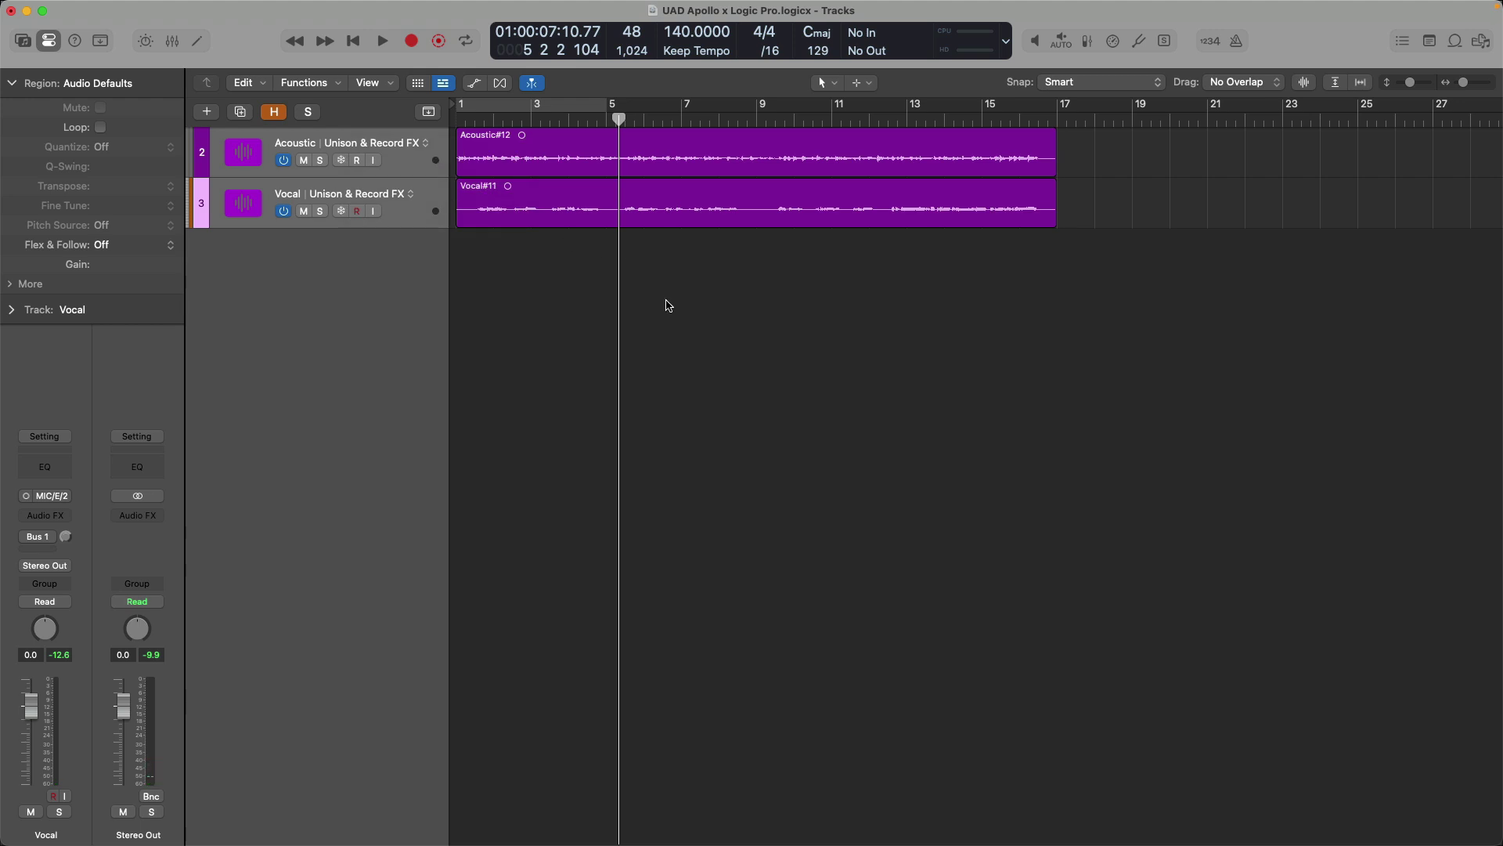
key("Return")
key("space")
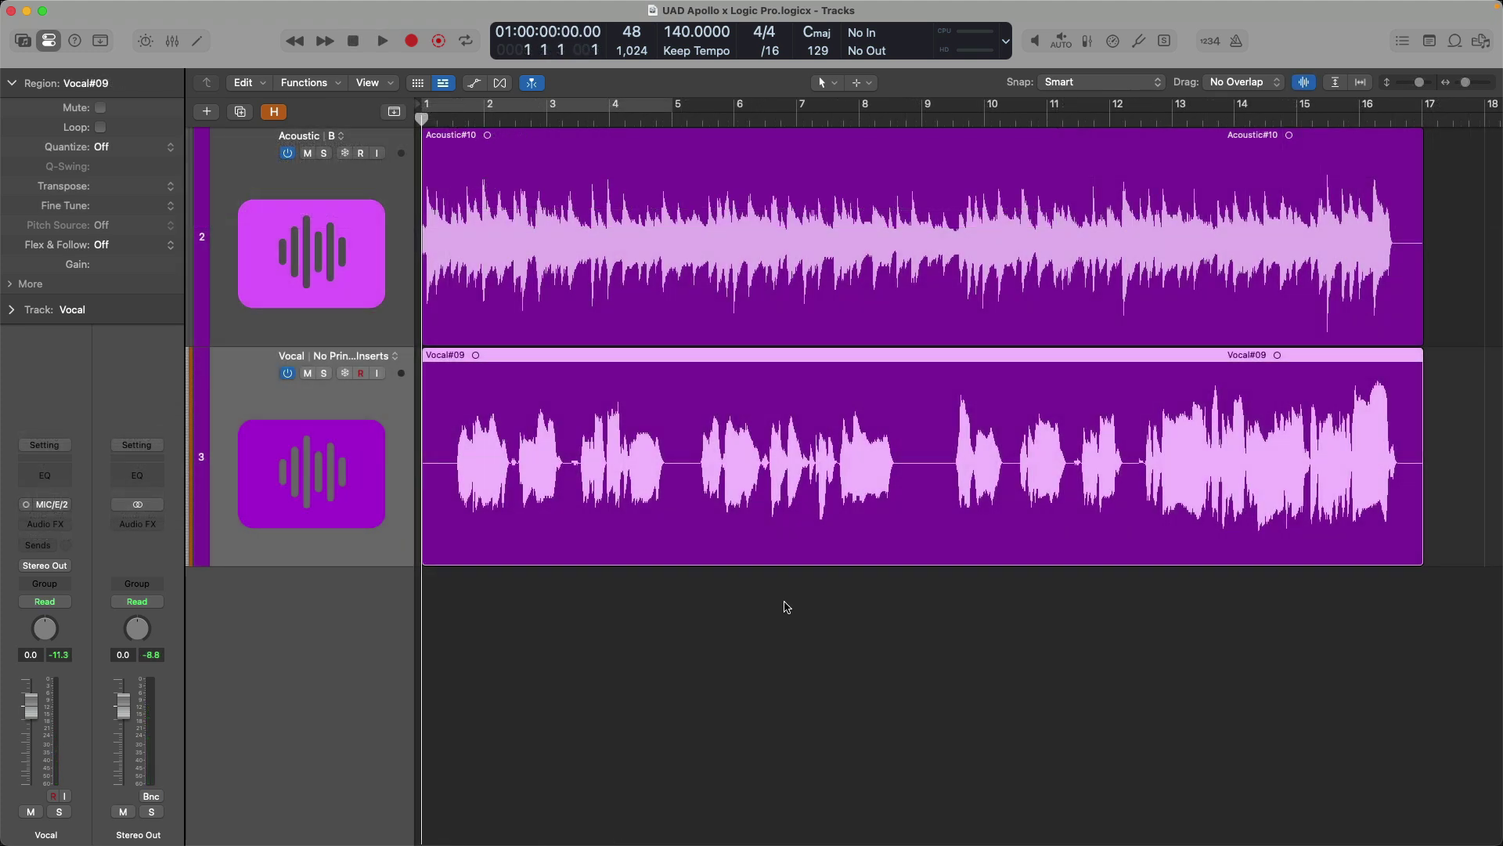
- Insert the mono UAD UA 1176LN Legacy on the Vocal track's Audio FX, then switch to UAD Console
left_click(45, 524)
type("1176")
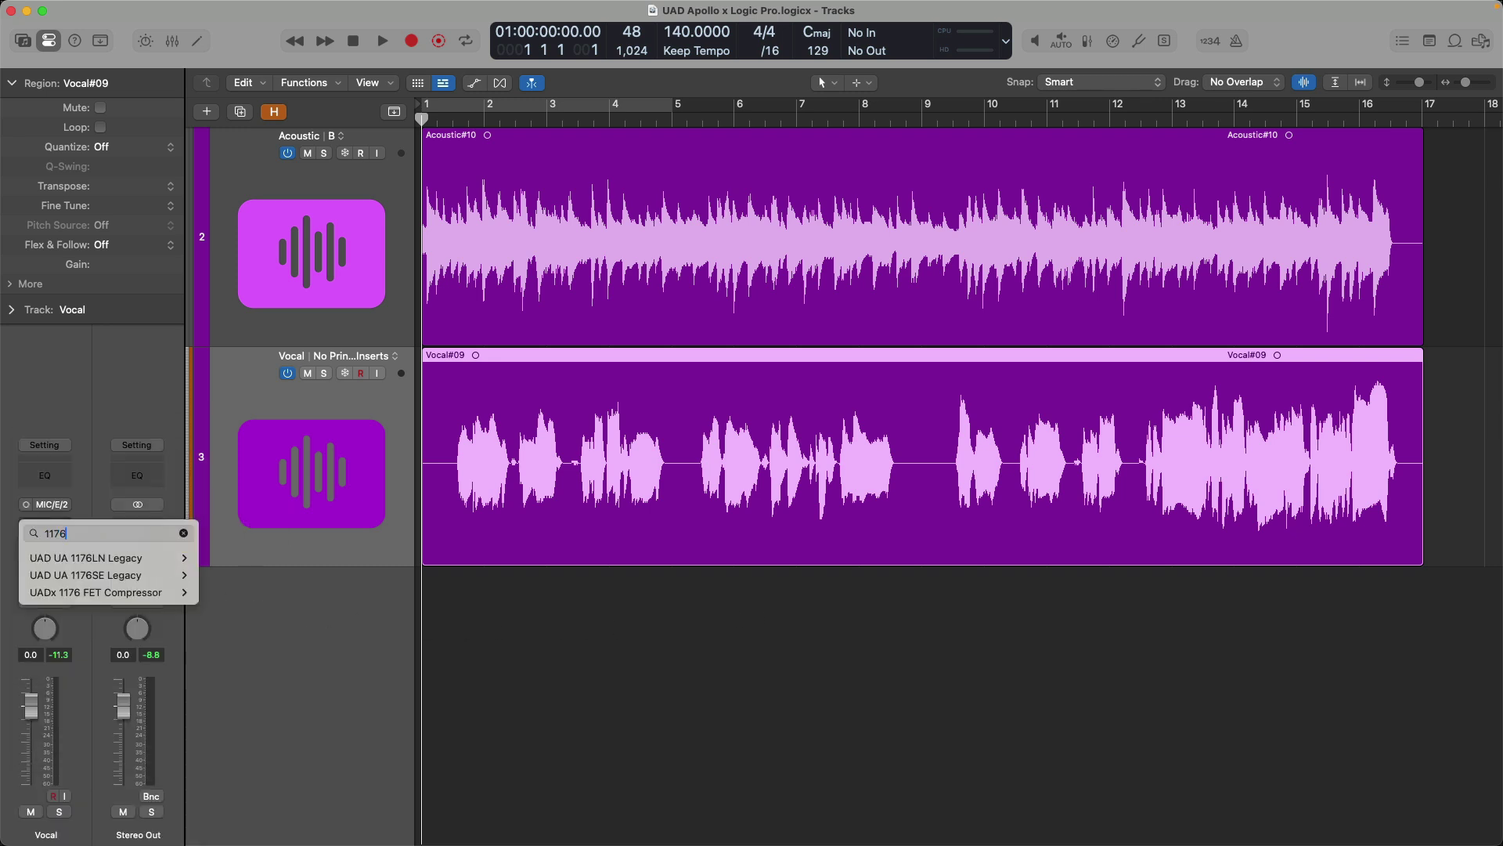
key("Down")
key("Right")
key("Return")
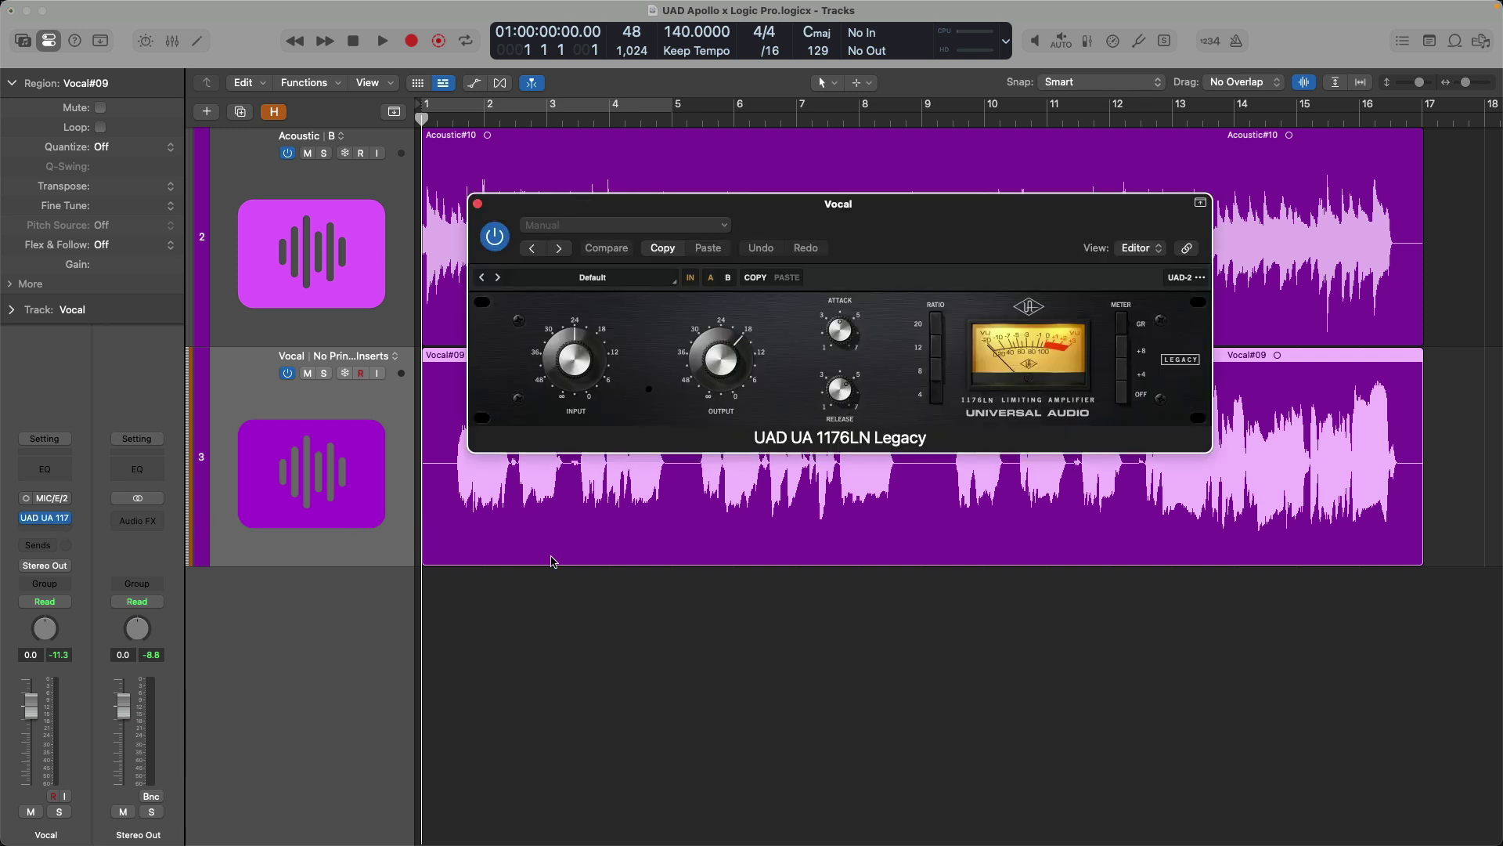
key("super+Tab")
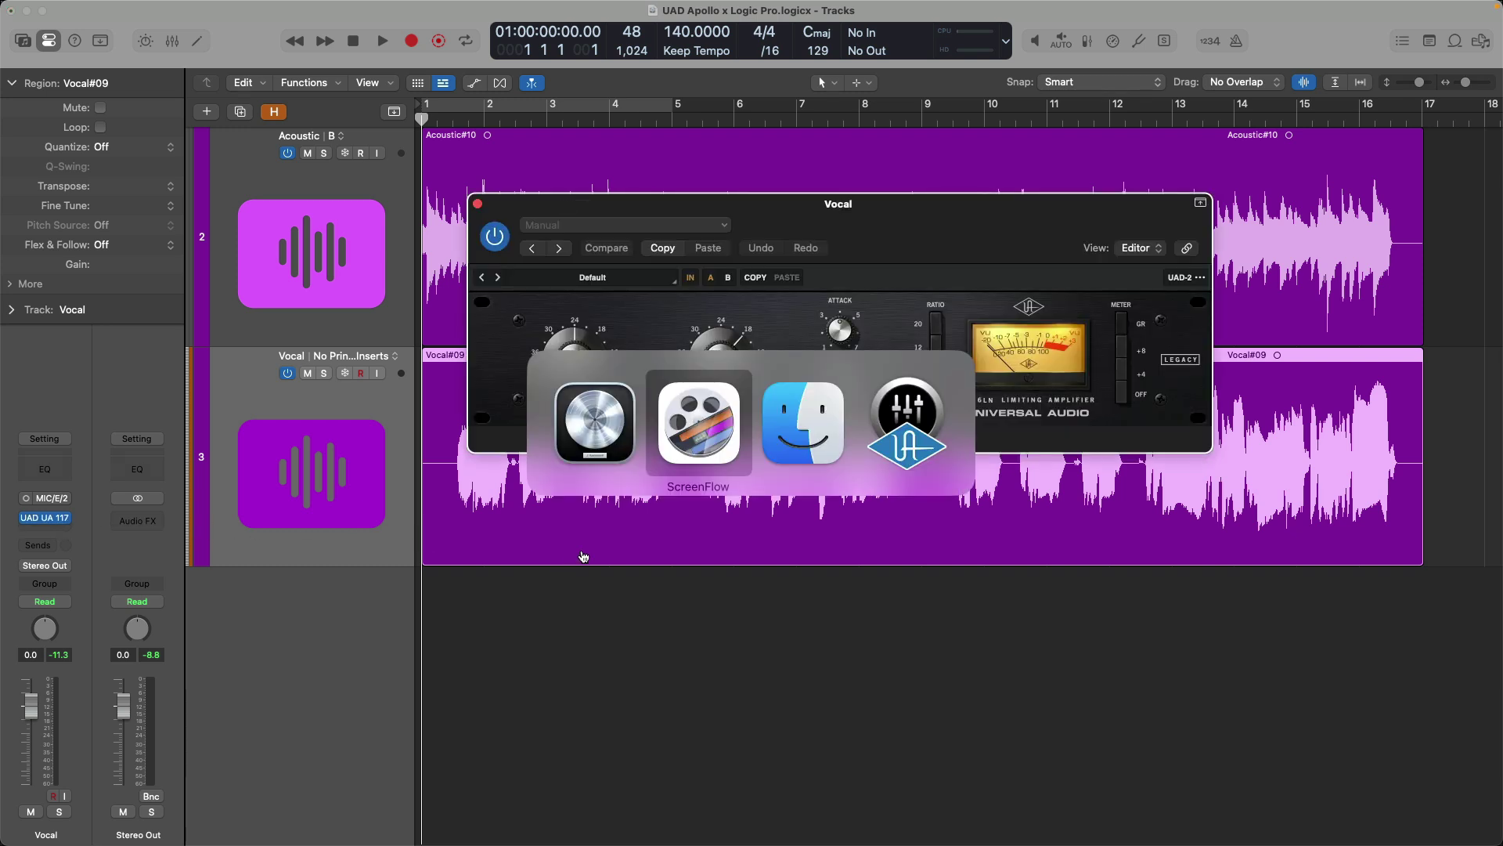
- Paste Analog 2's 1176LN Example Vocal settings into Logic's 1176LN on the Vocal track
mouse_move(900, 437)
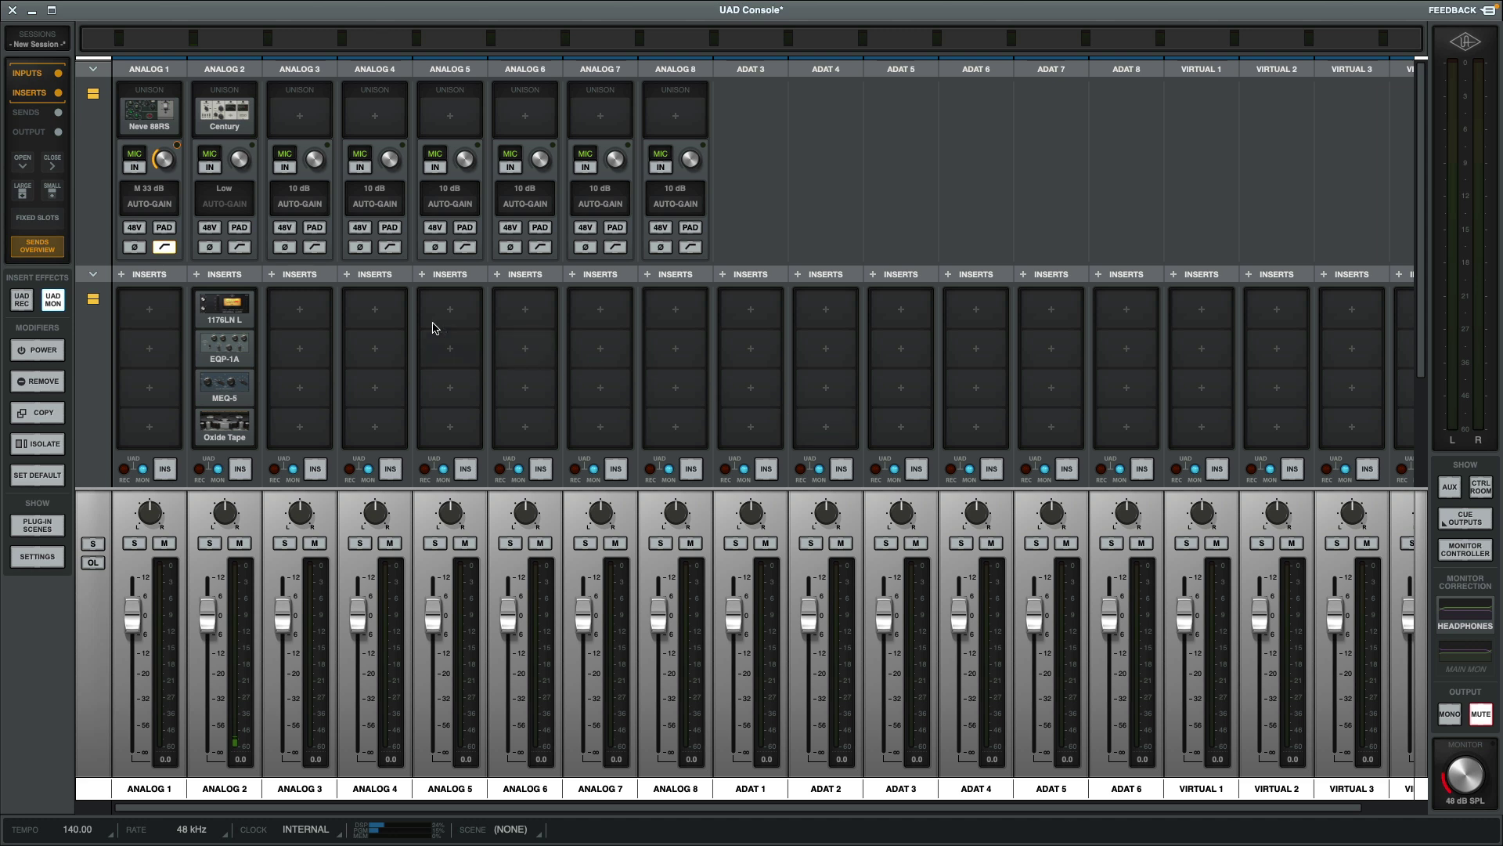
left_click(205, 299)
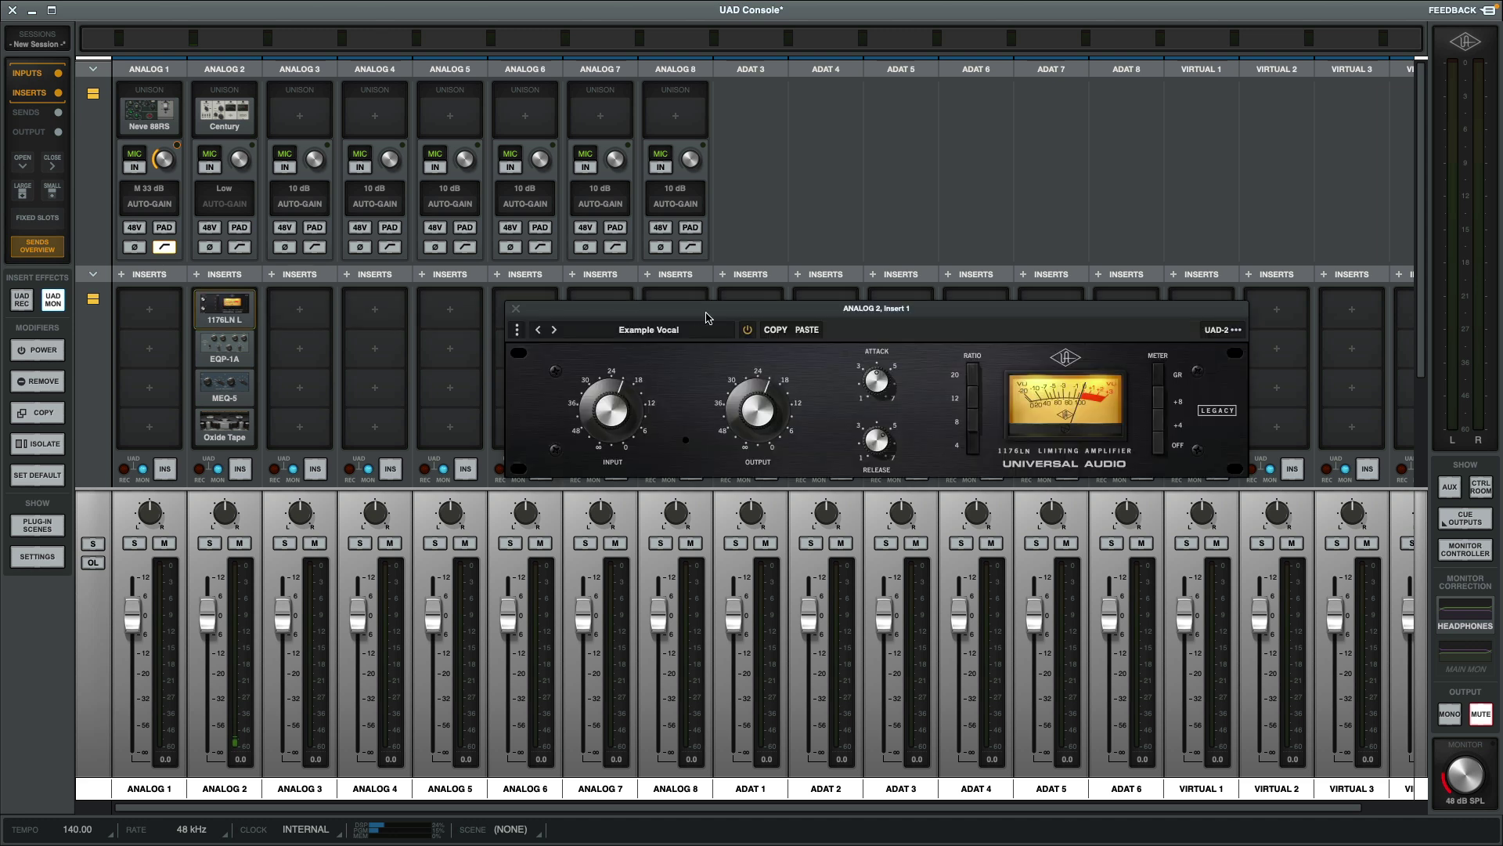
key("super+Tab")
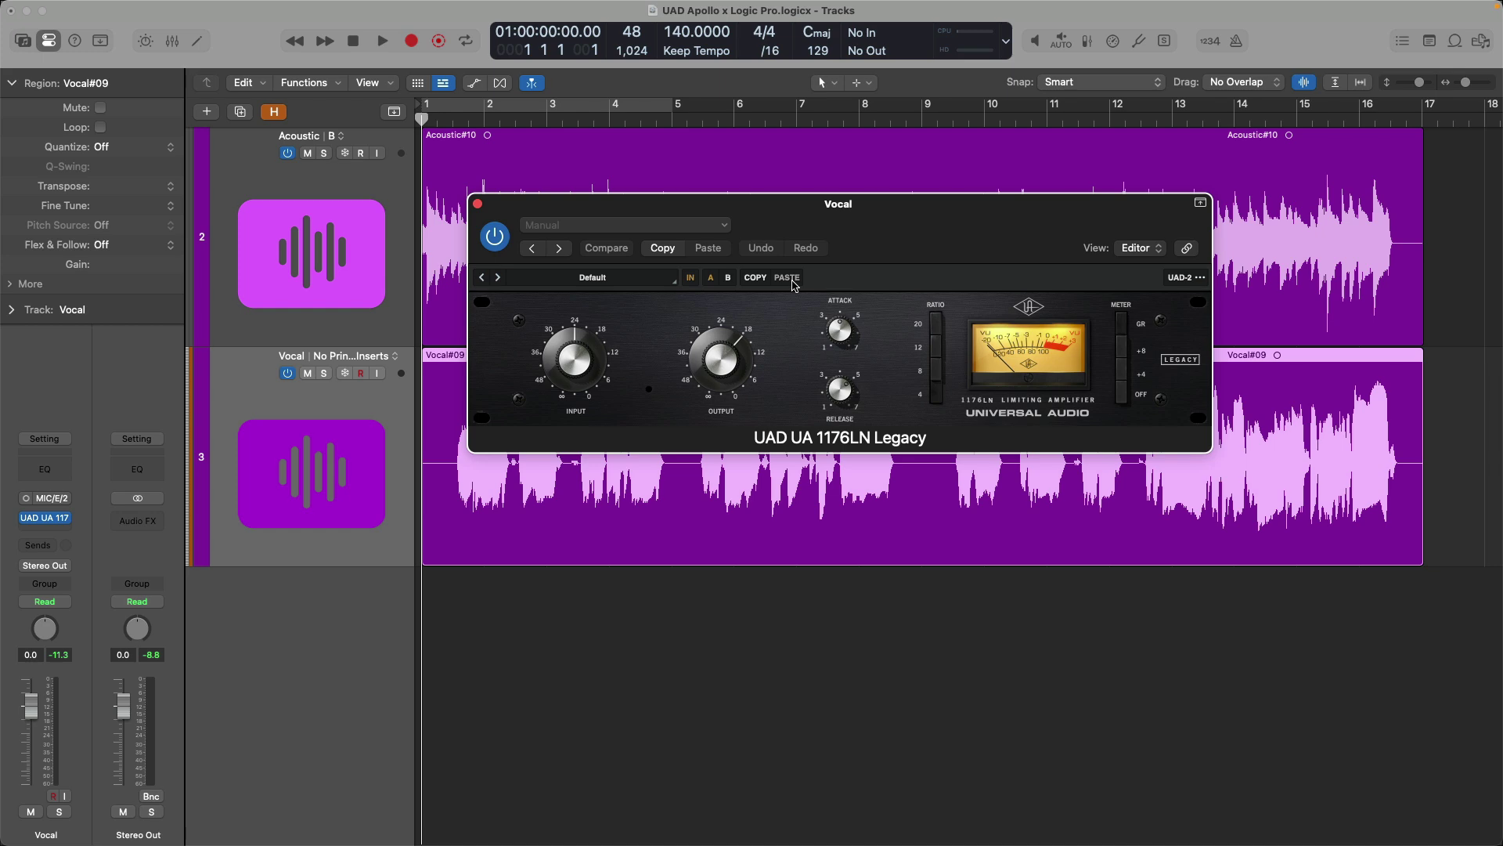
left_click(787, 278)
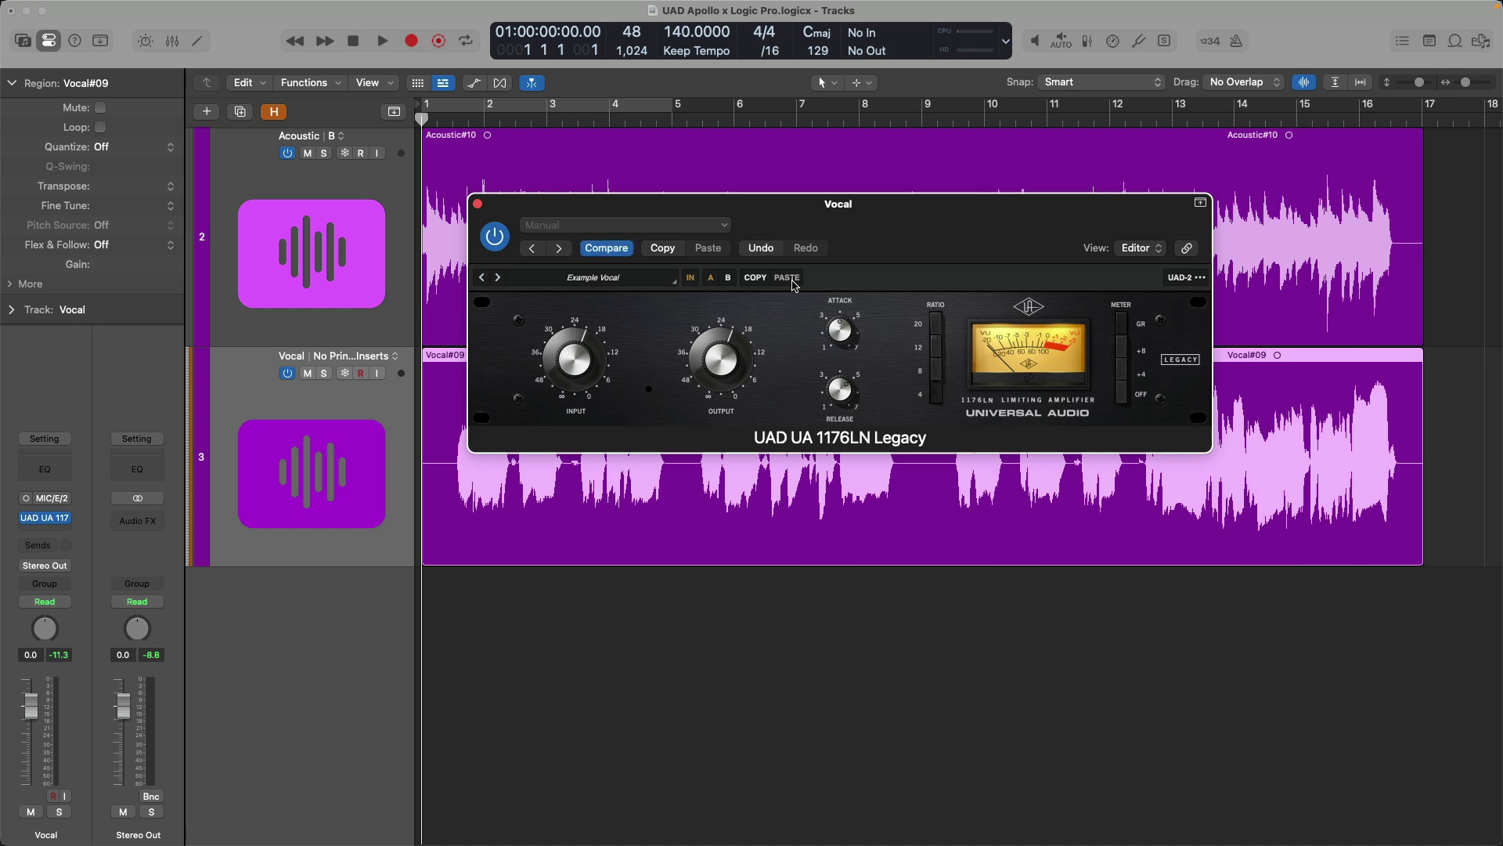
- Copy Analog 2's Oxide Tape settings and paste them into Logic's Oxide Tape plug-in
key("super+Tab")
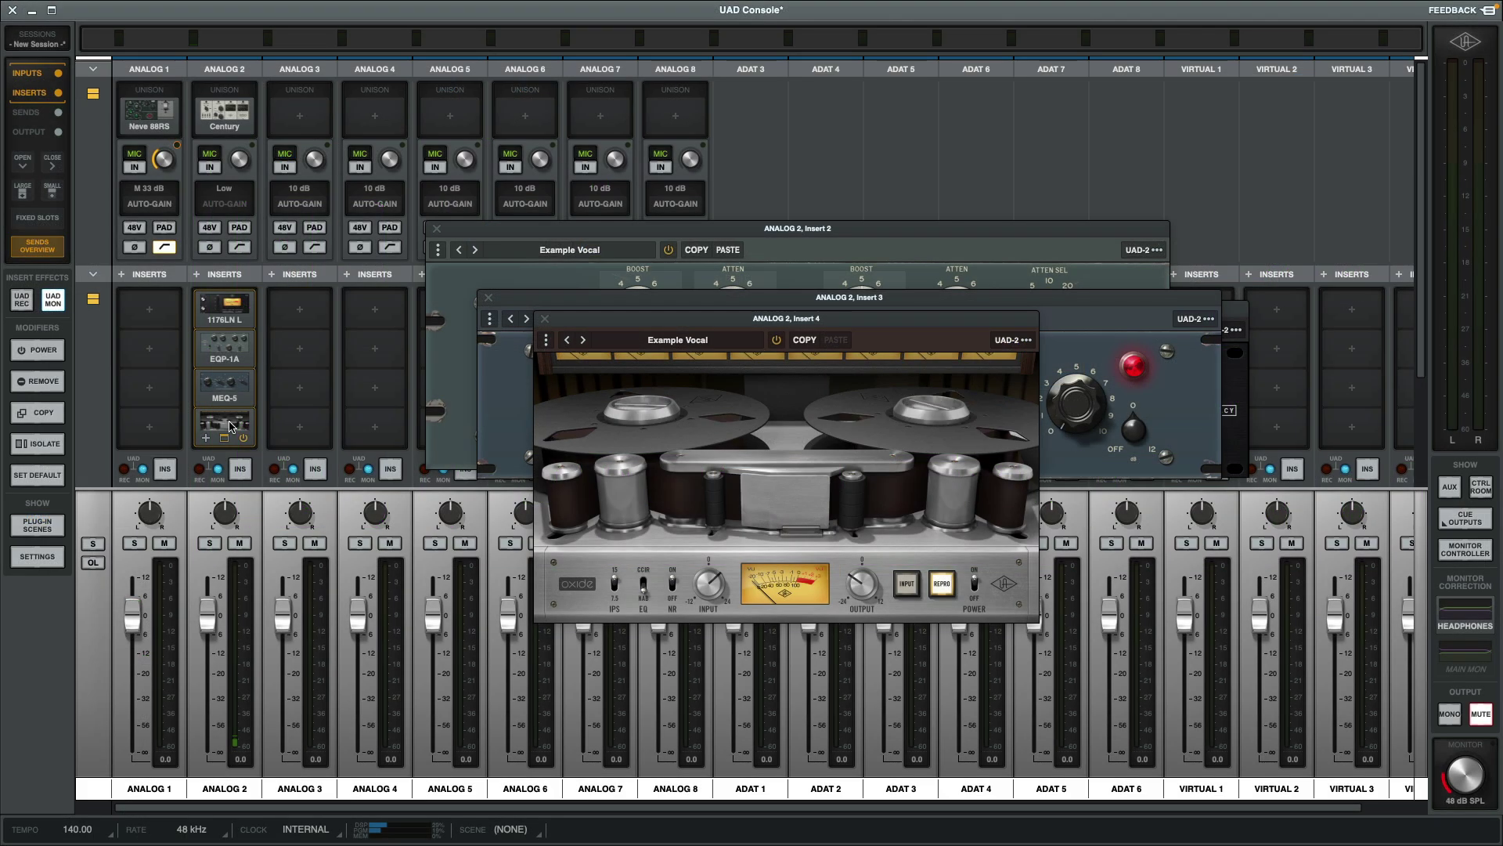
left_click(804, 340)
key("super+Tab")
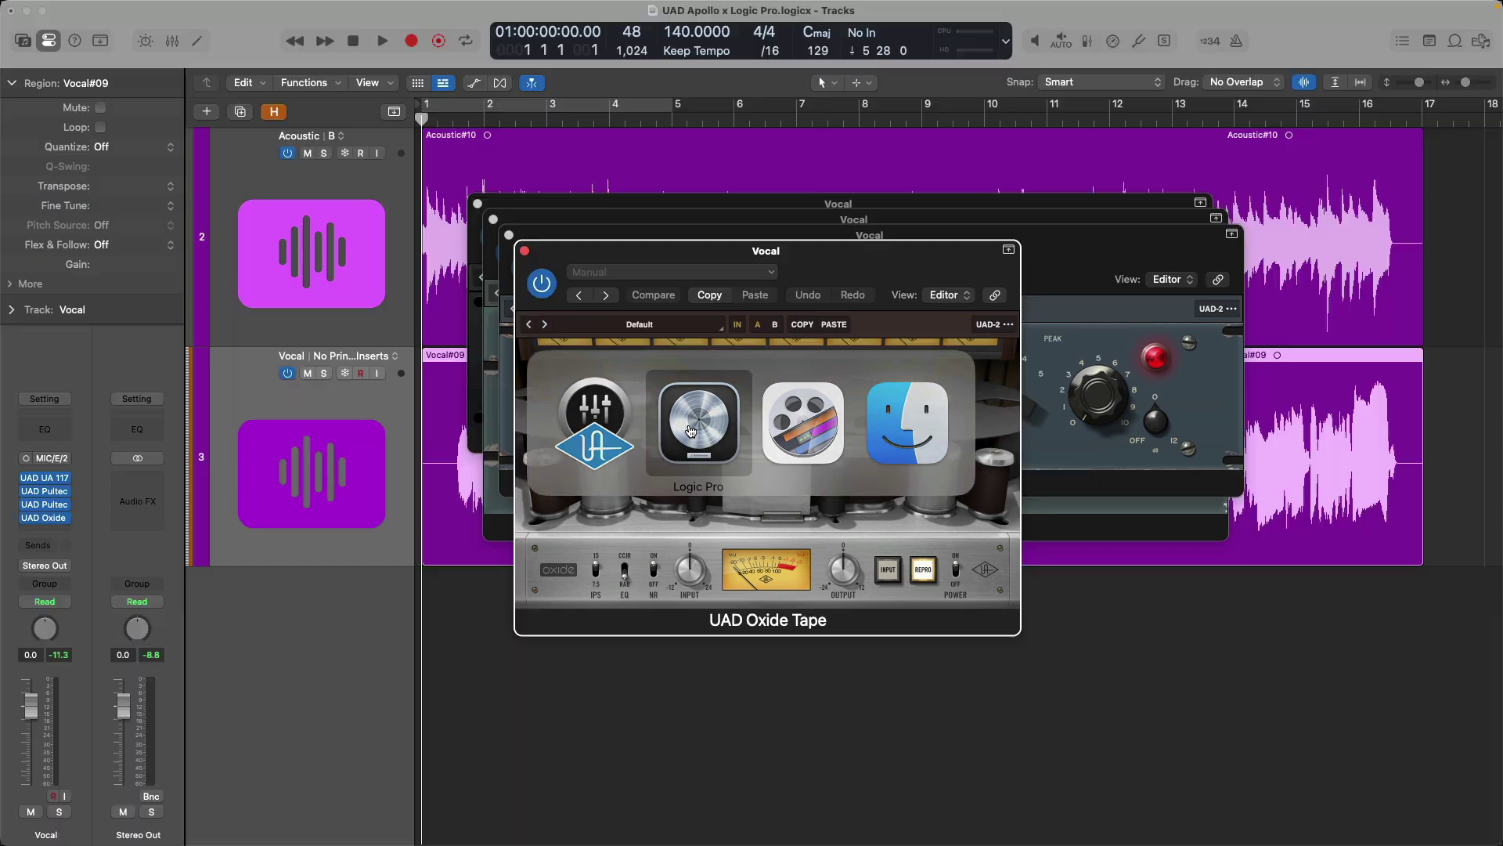
left_click(831, 324)
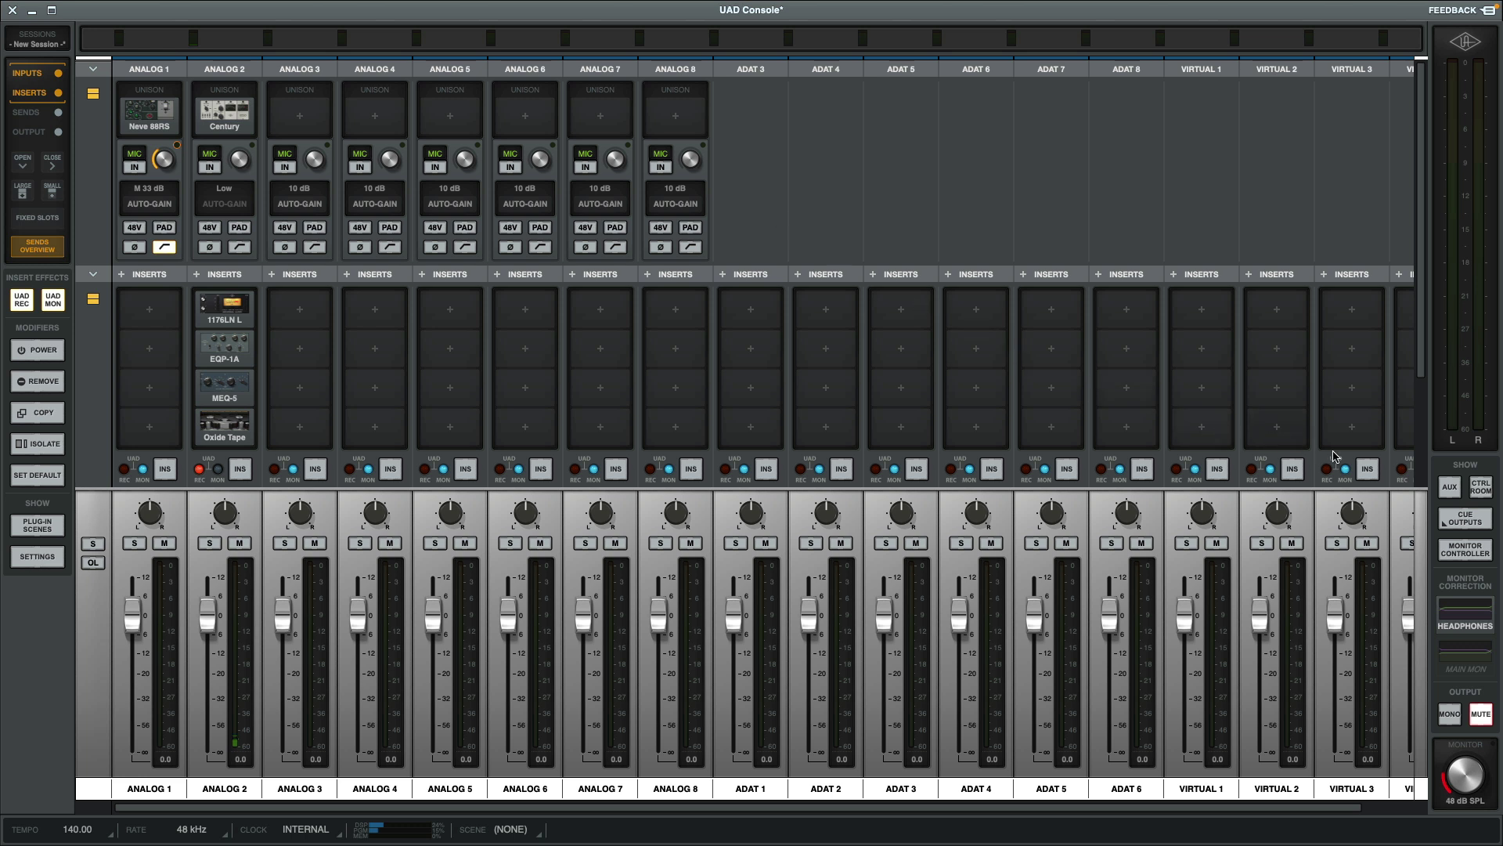
- Show the aux strips and load Pure Plate, found by searching 'pur', on AUX 1 Insert 1
left_click(1451, 487)
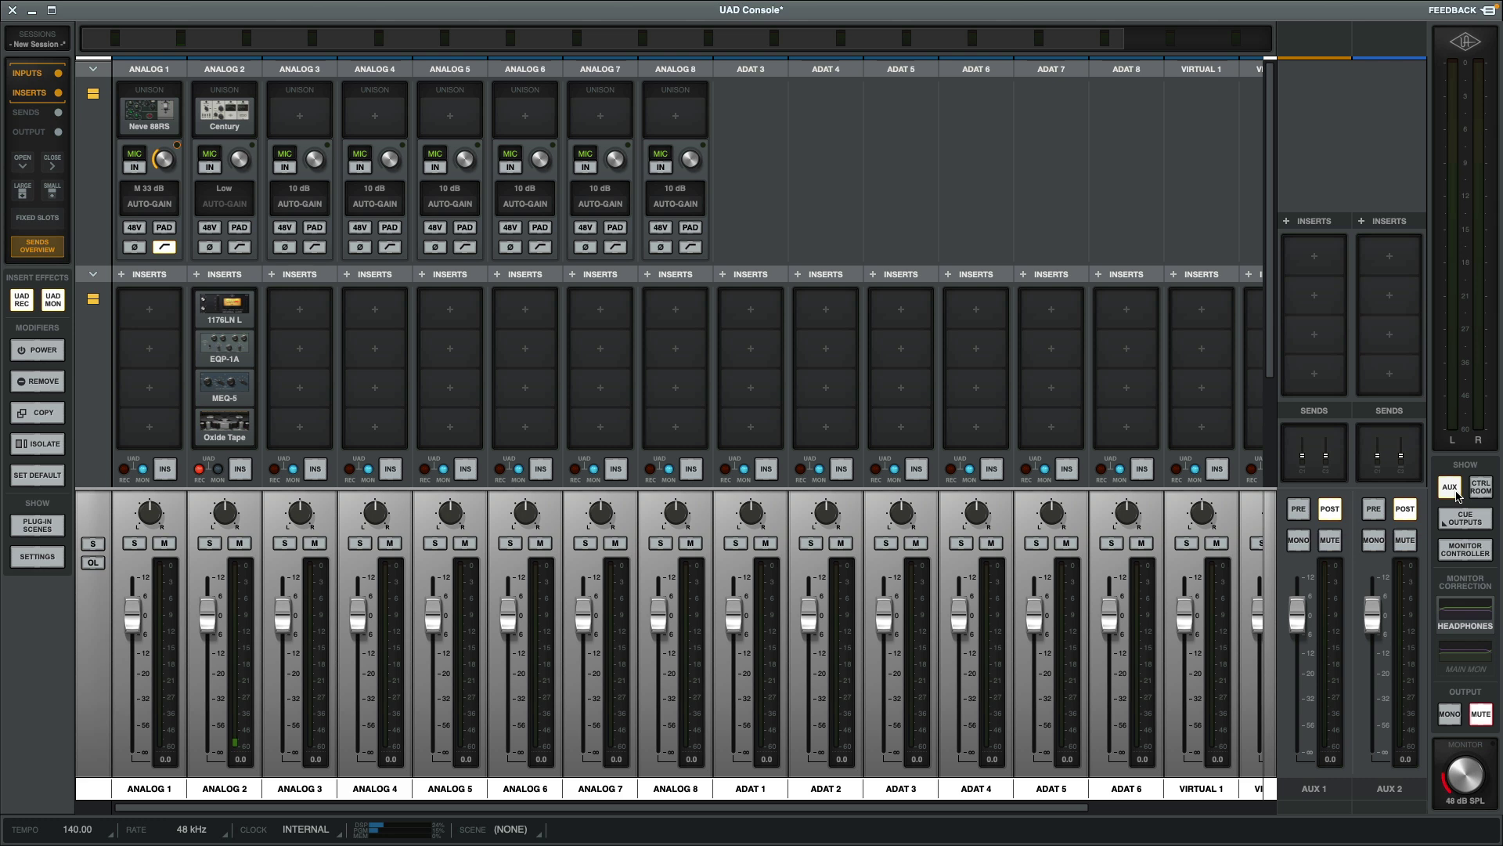
left_click(1333, 260)
type("pure")
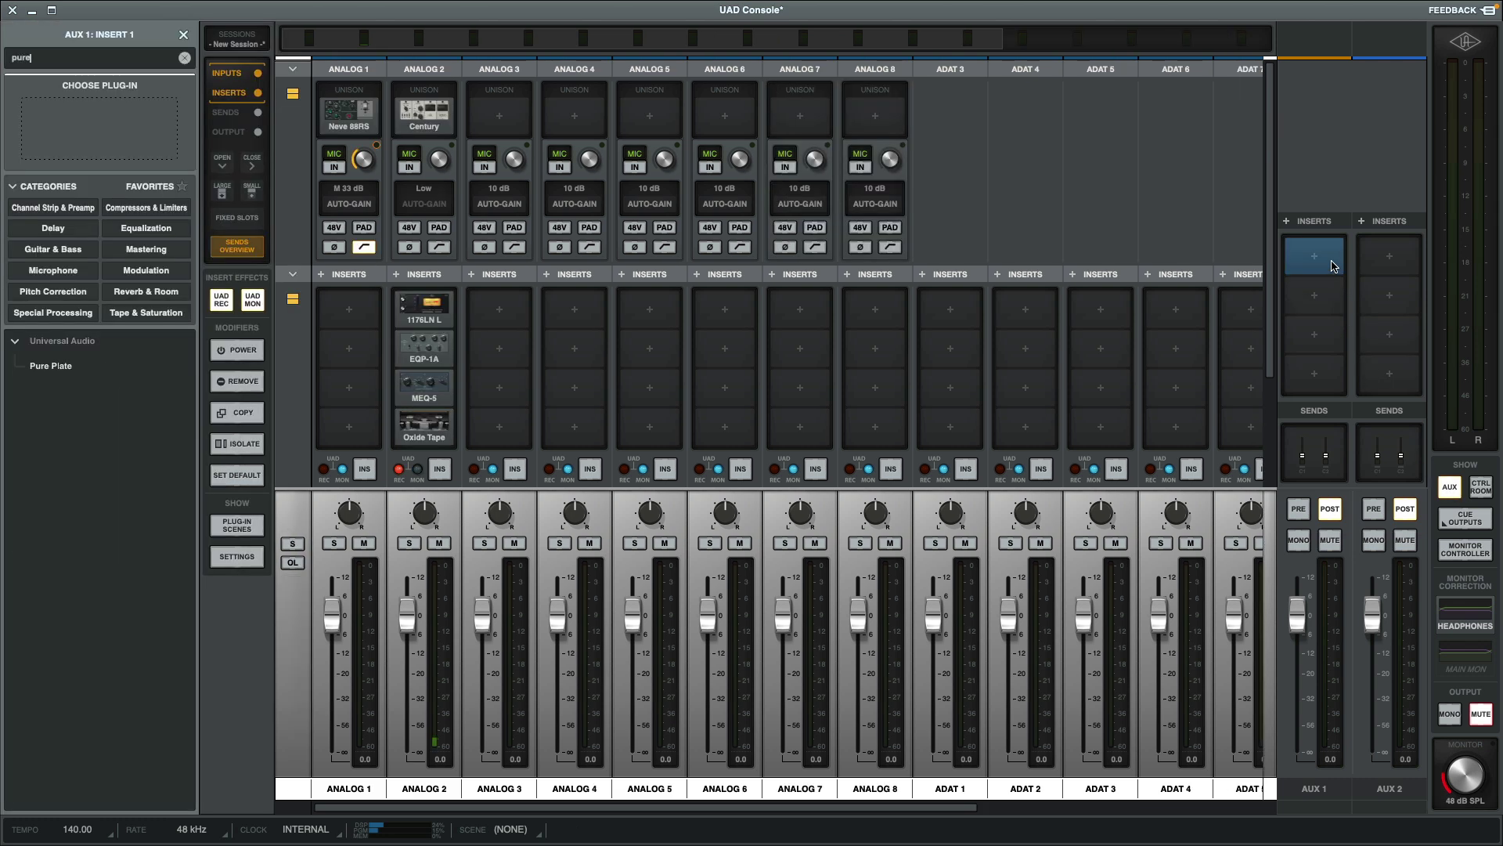
key("Return")
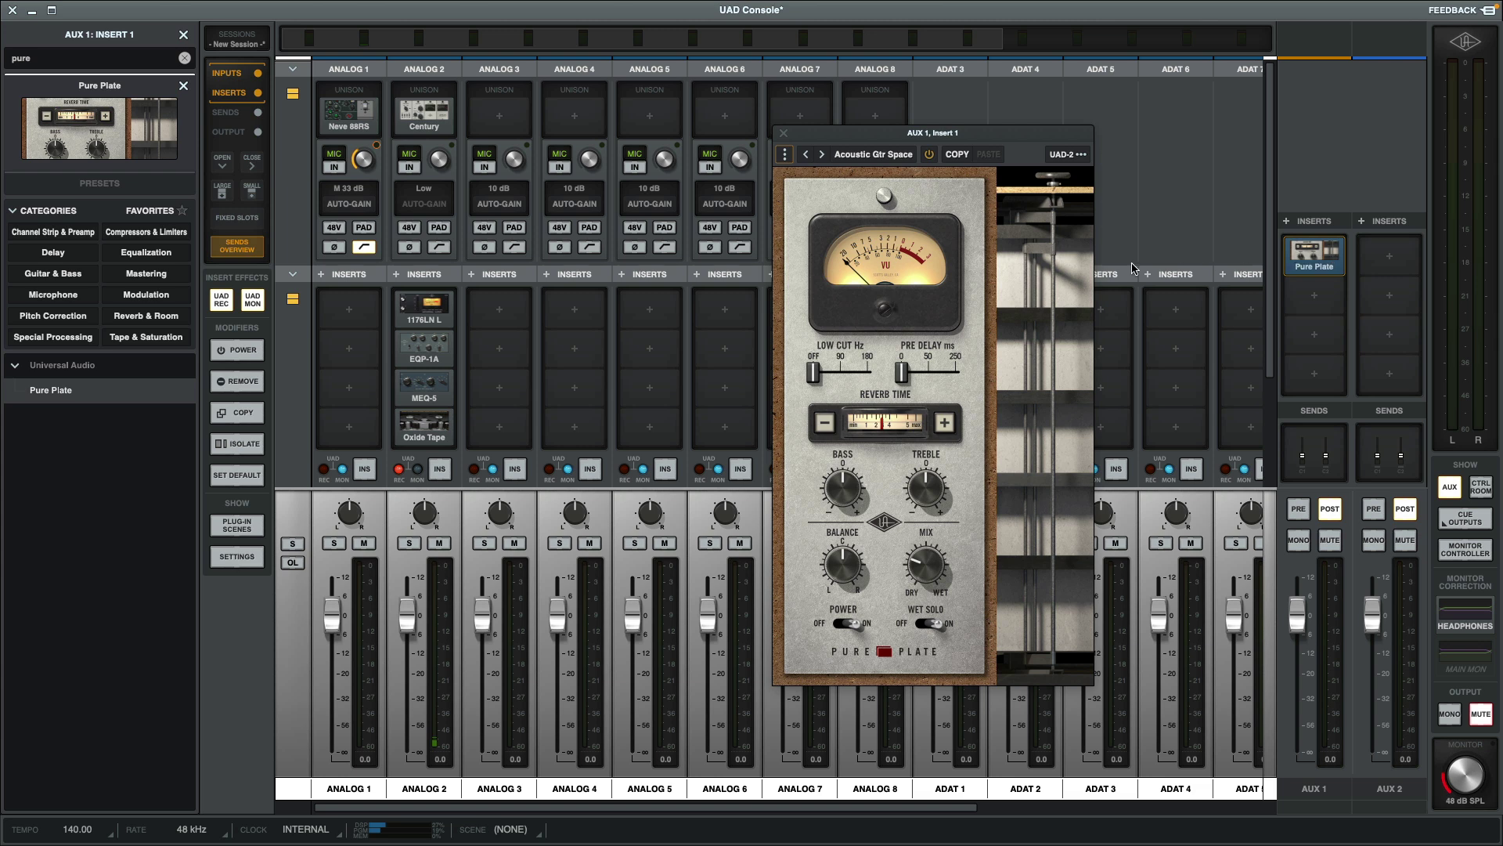
left_click(784, 133)
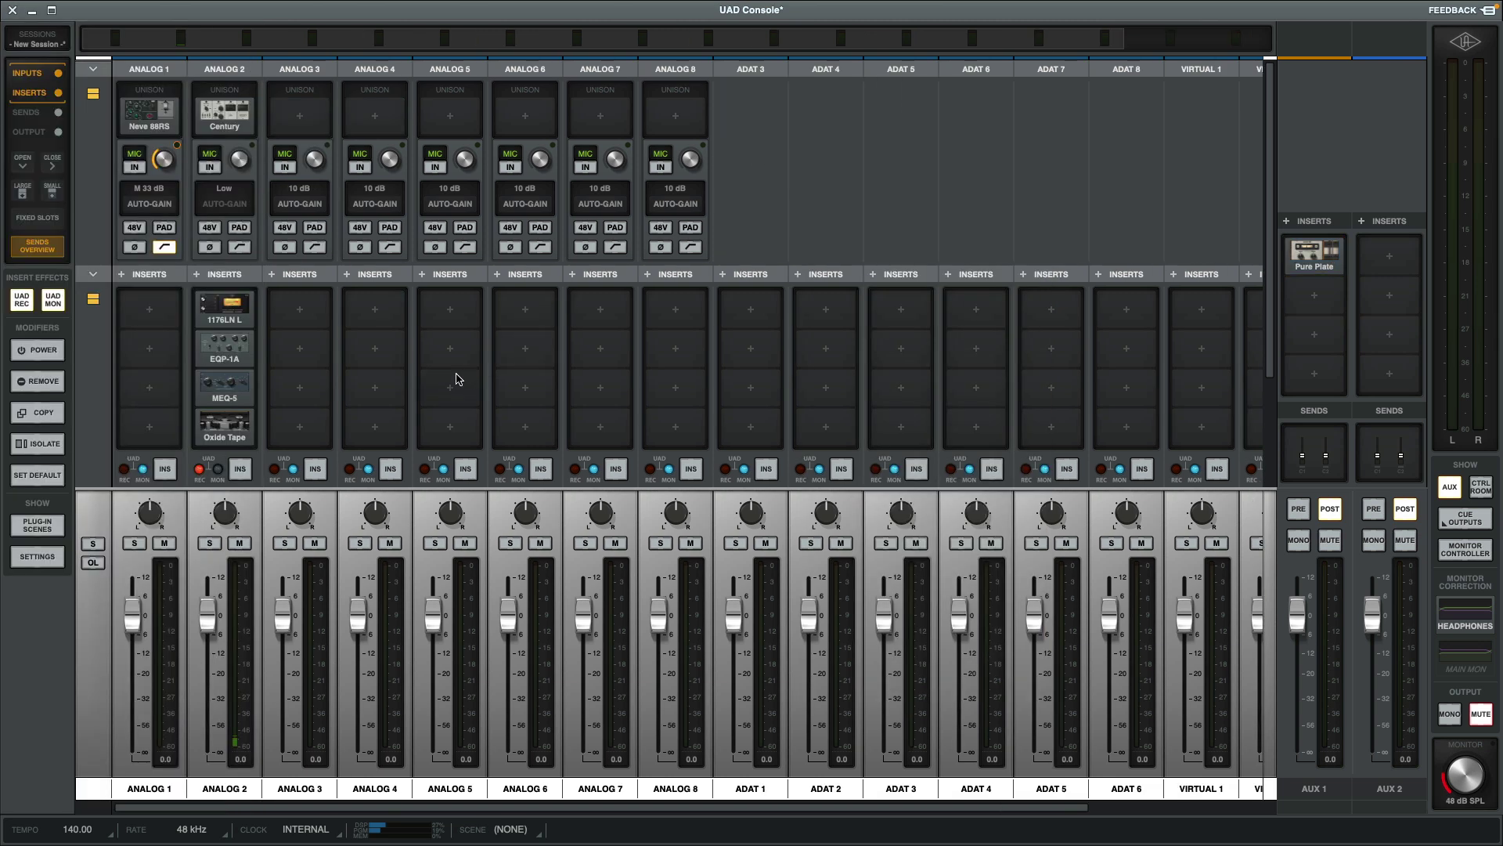
- Send Analog 1 and Analog 2 to AUX 1 at 0 dB each
scroll(397, 400, "down", 3)
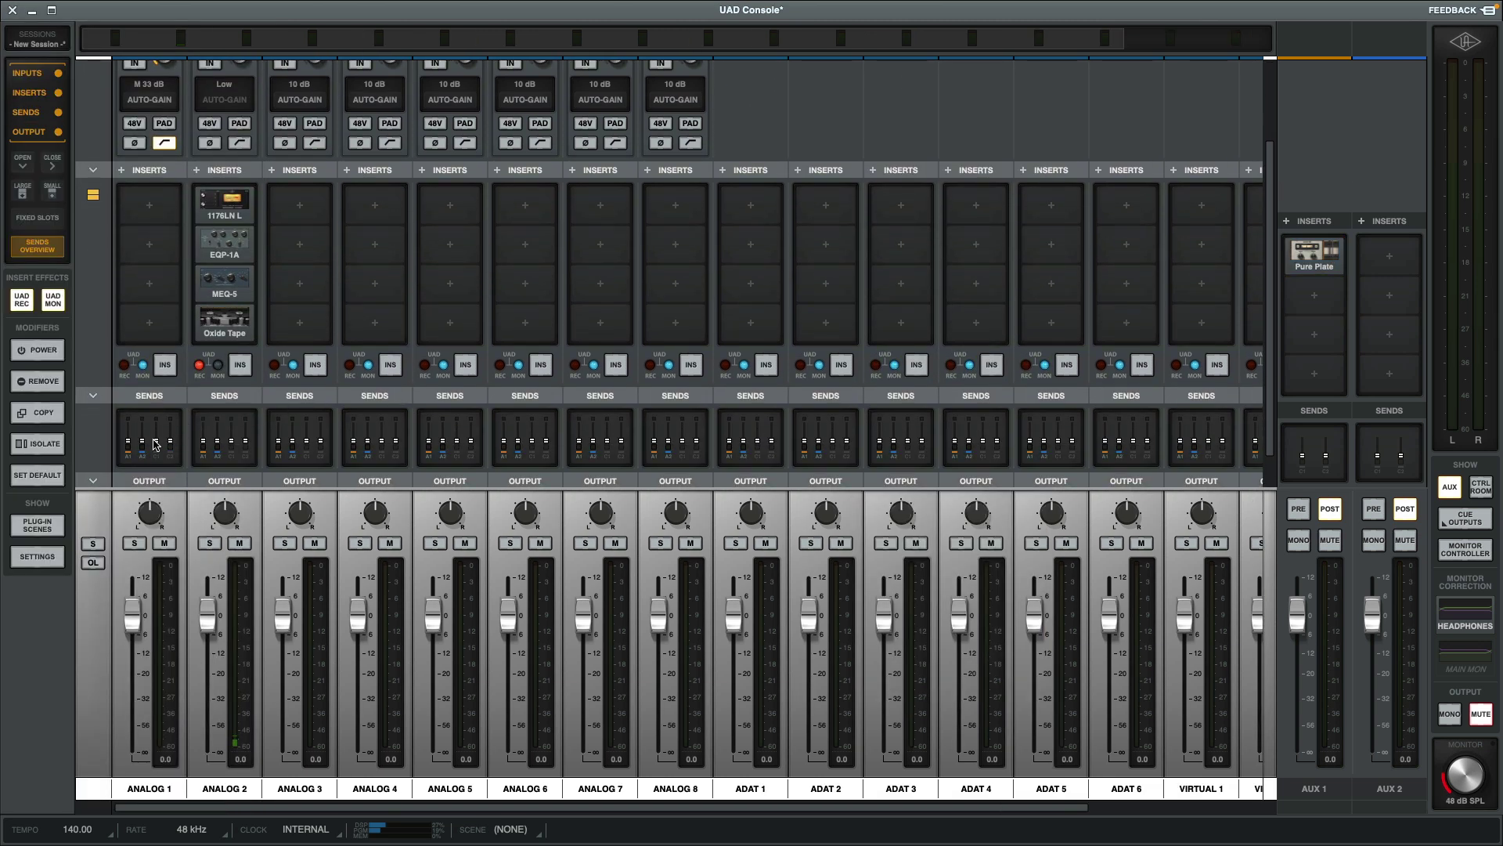
left_click(159, 444)
left_click(207, 666, "alt")
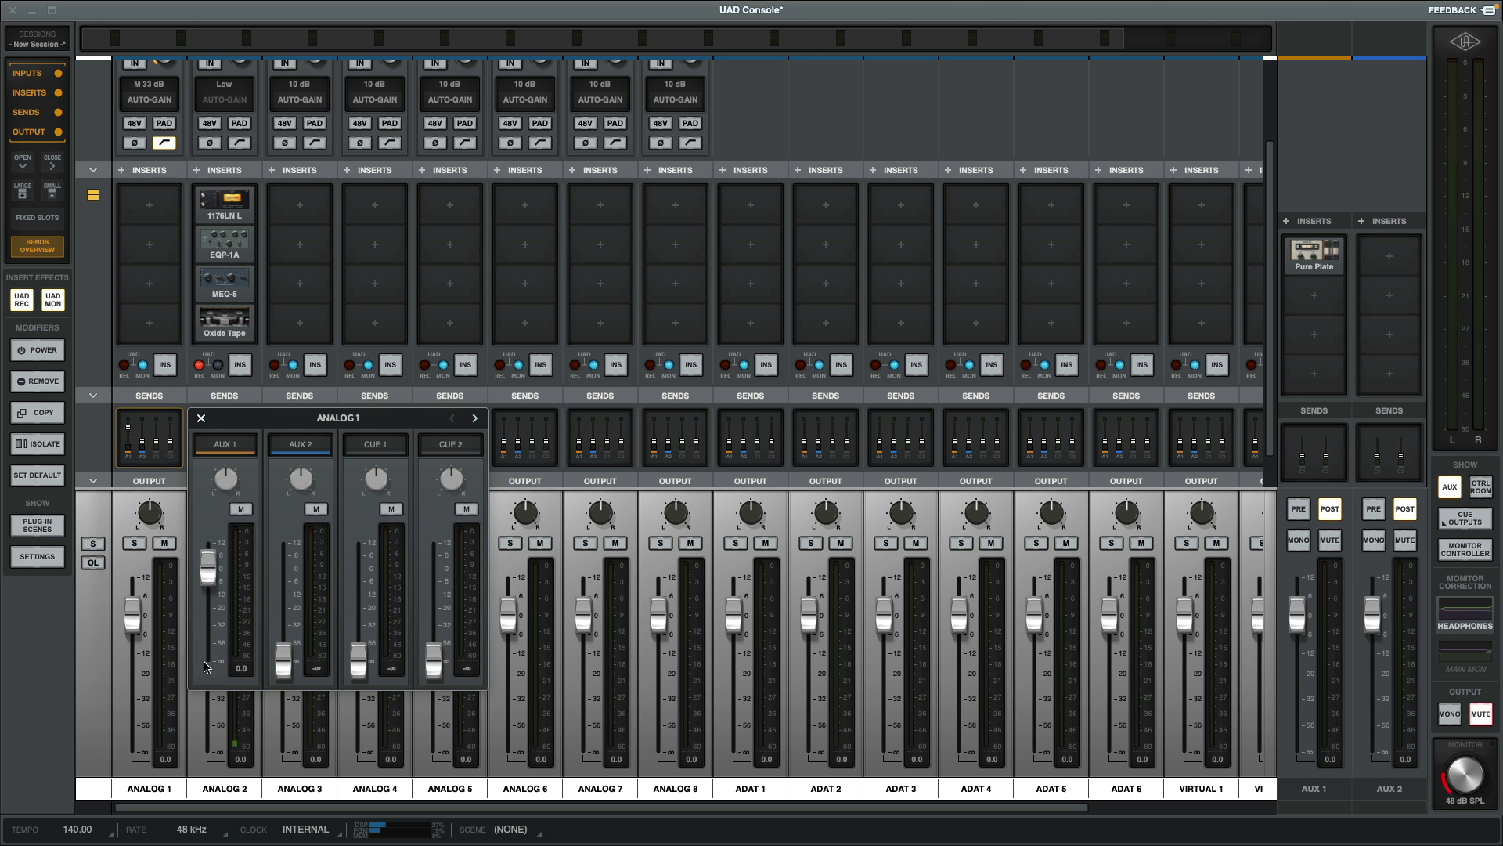
left_click(476, 421)
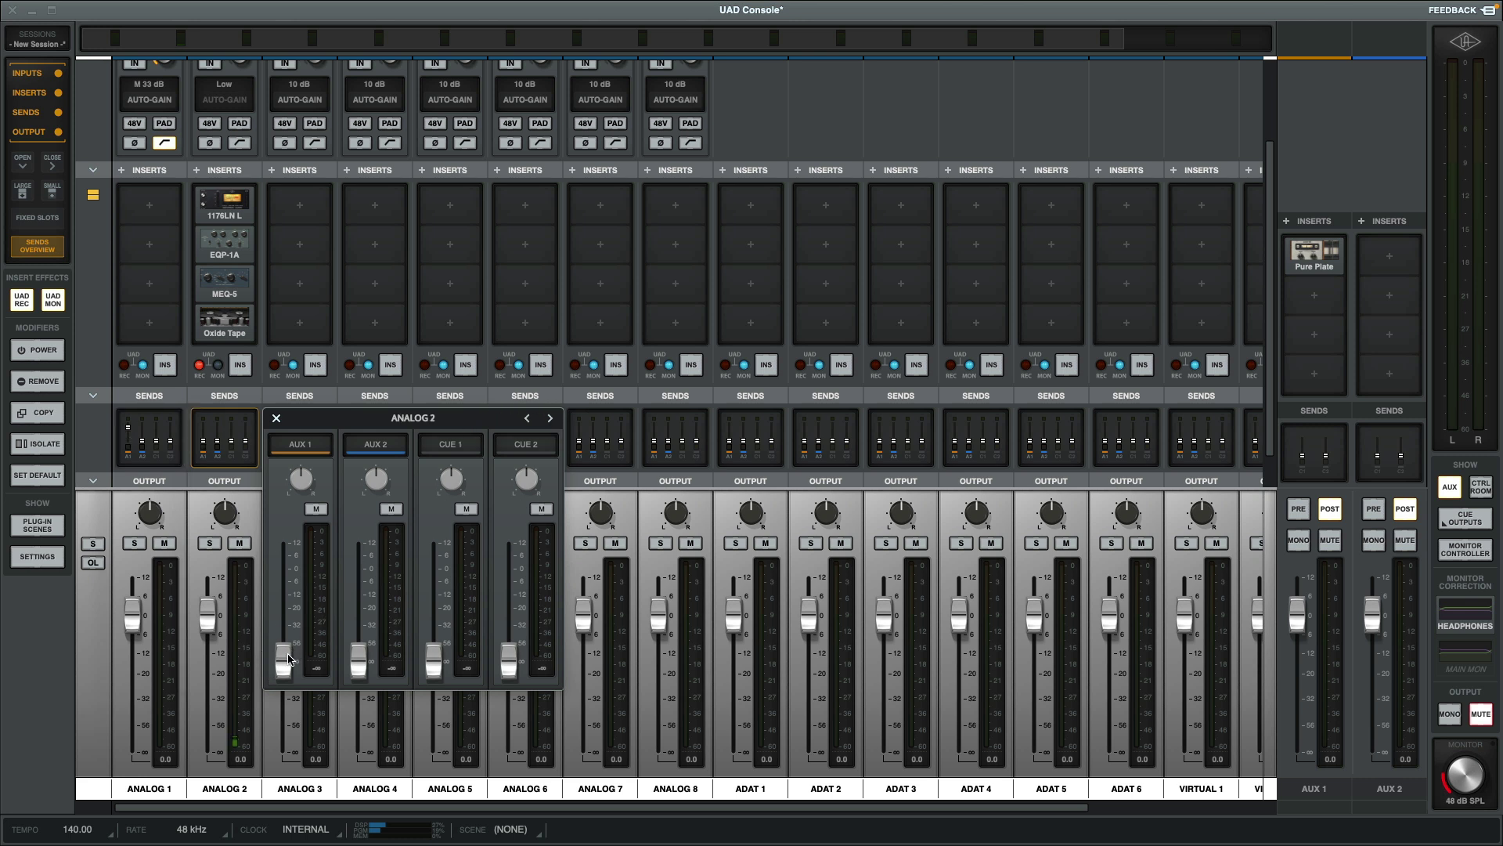
left_click(288, 660, "alt")
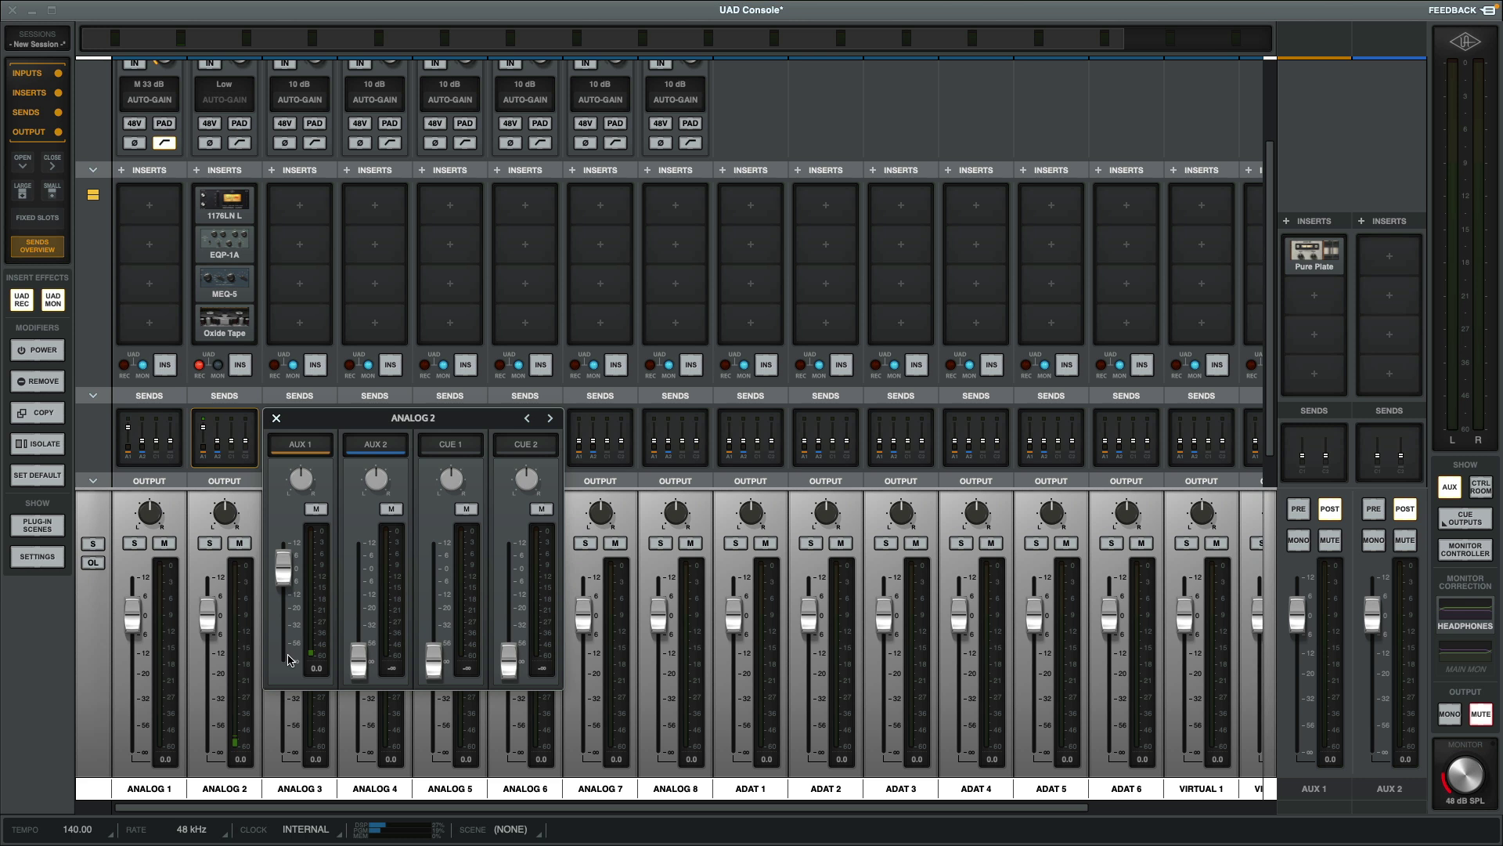
left_click(277, 419)
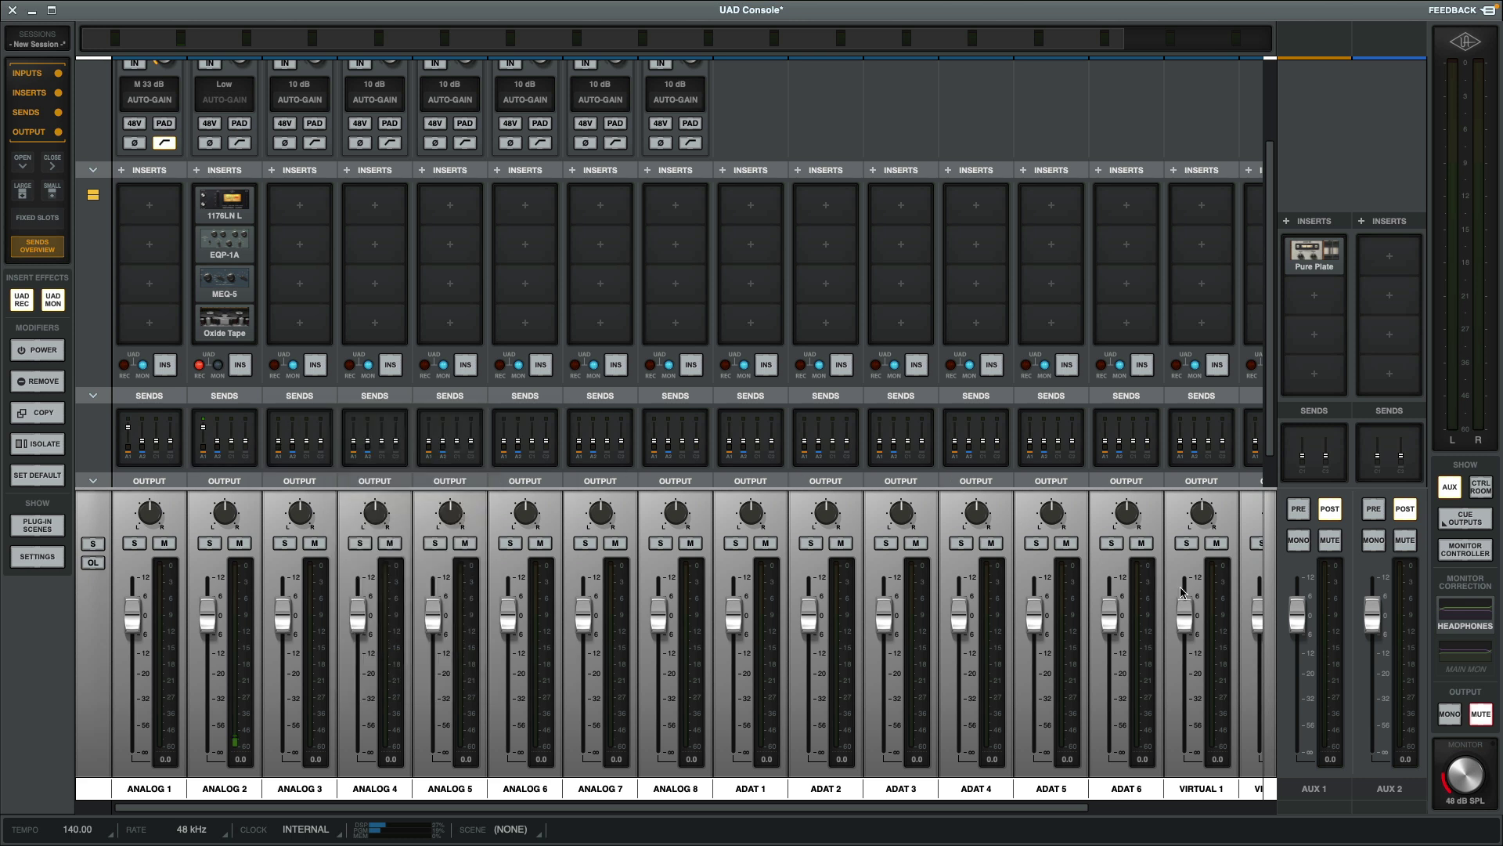
- Lower the Aux 1 return to -8.6 dB and set AUX 1 sends to -2.5 (Analog 1) and +2.2 (Analog 2)
left_click_drag(1297, 610, 1295, 640)
left_click(172, 432)
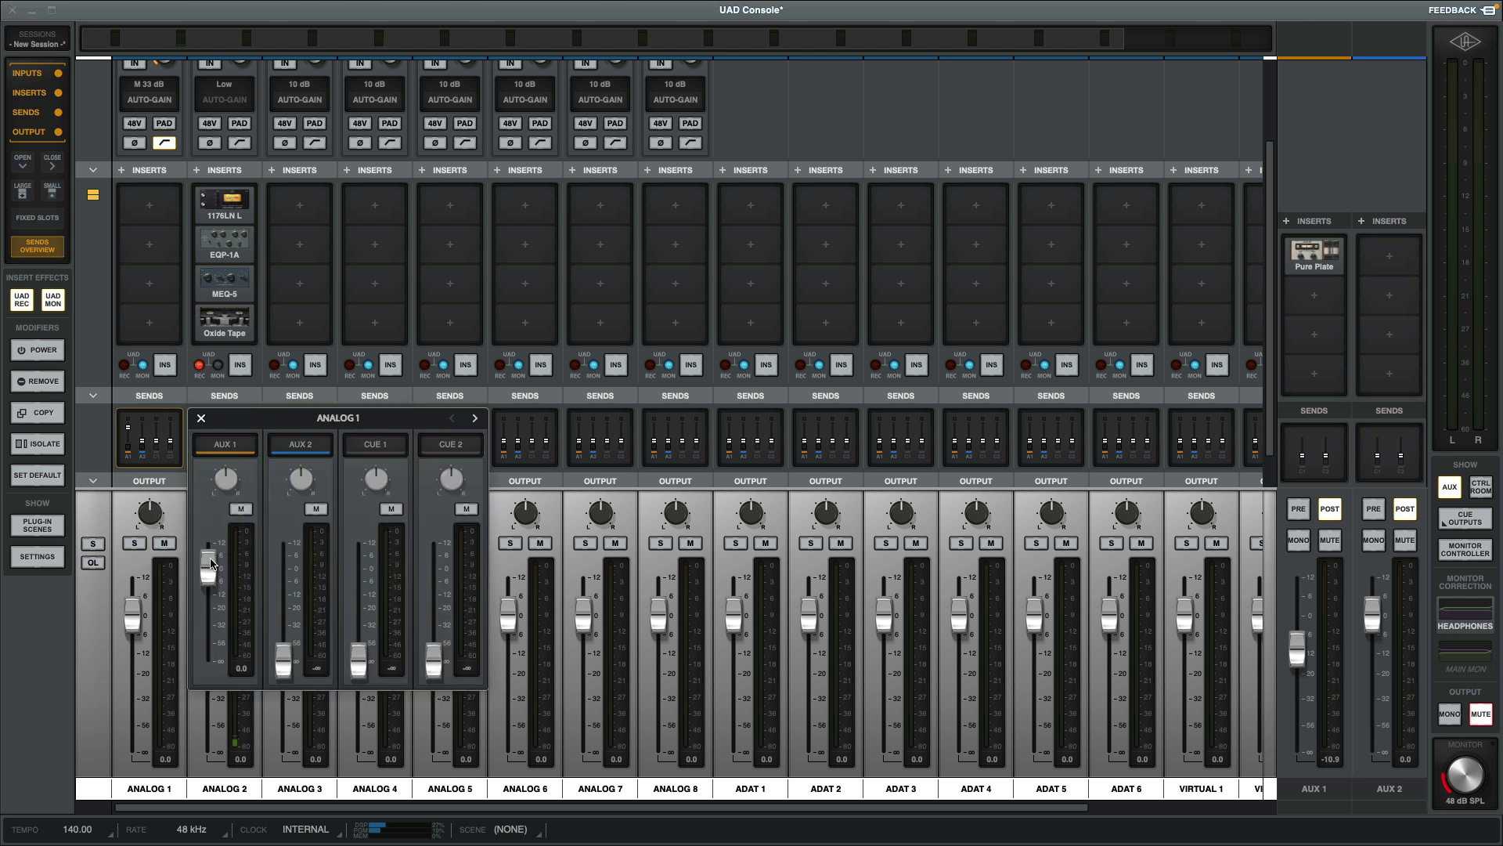
left_click_drag(210, 560, 211, 567)
left_click(476, 421)
left_click_drag(290, 581, 287, 572)
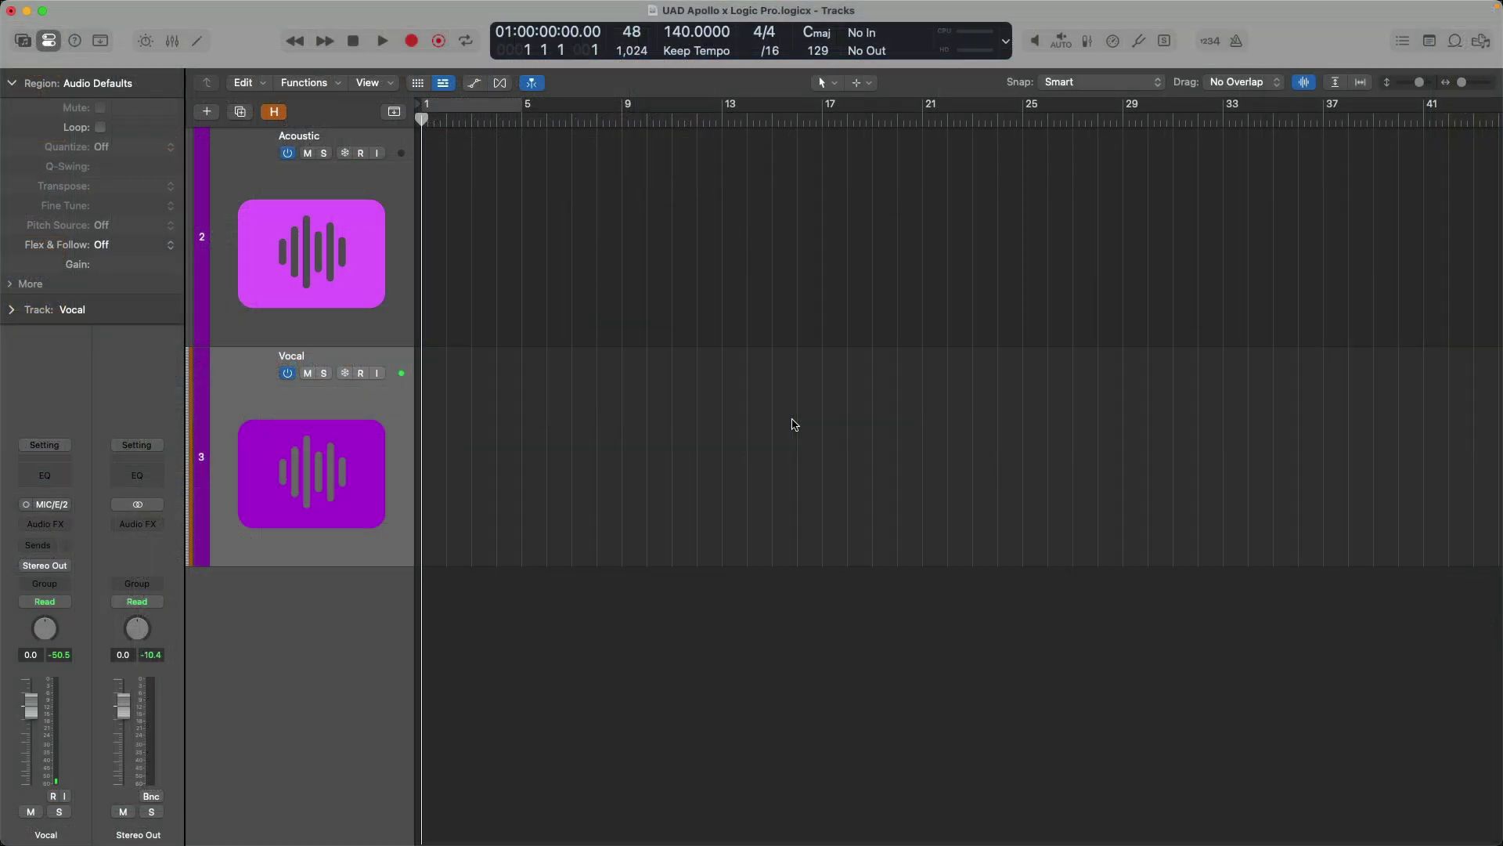
- Start recording new takes on the armed Acoustic and Vocal tracks in Logic Pro
key("space")
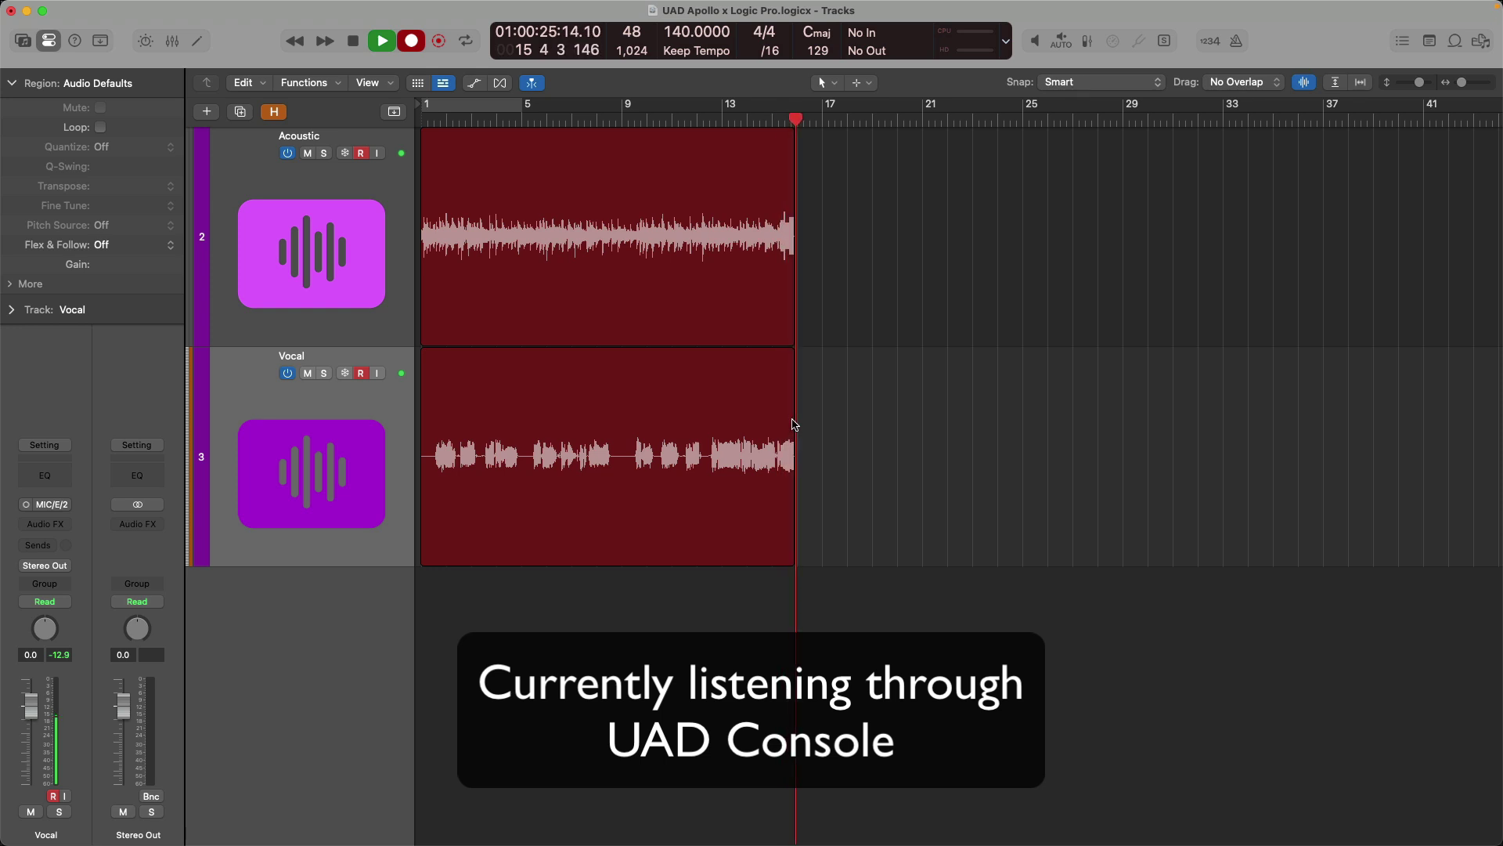
- Stop recording the Acoustic#12 and Vocal#11 takes, then play them back from bar 1 and stop
key("space")
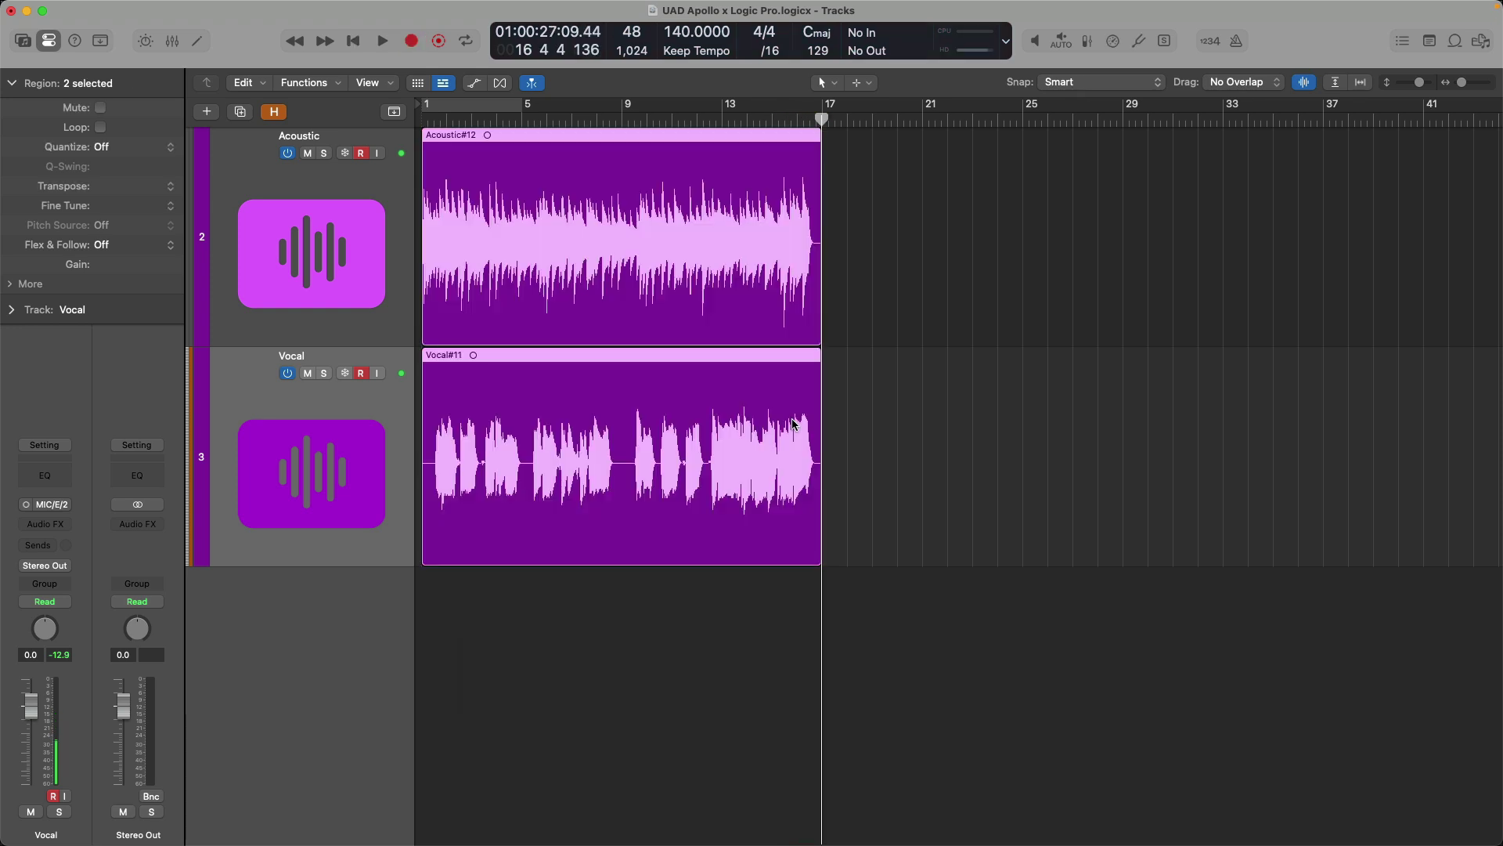
key("Return")
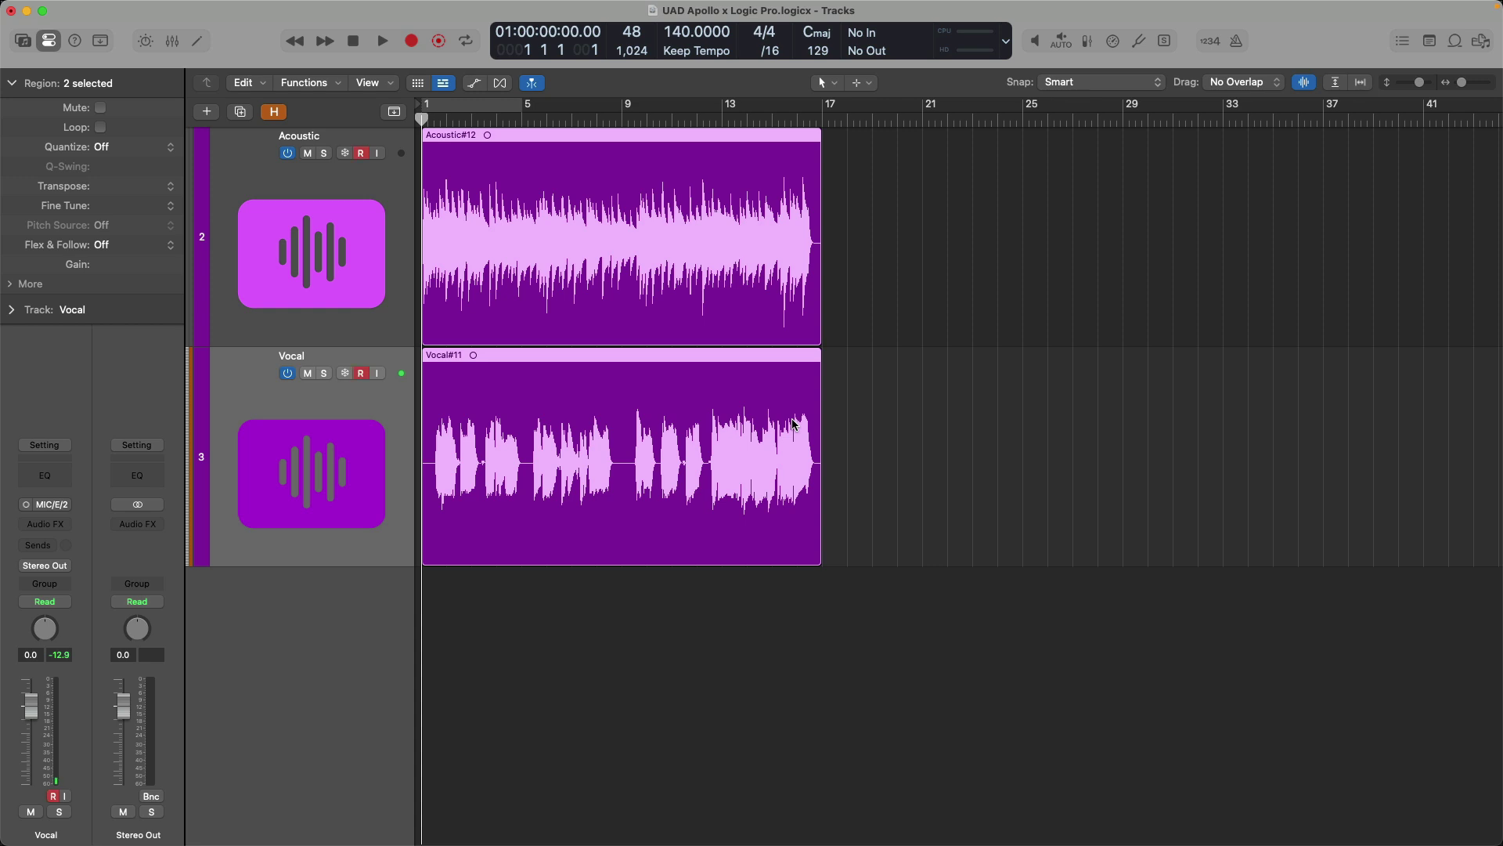
key("space")
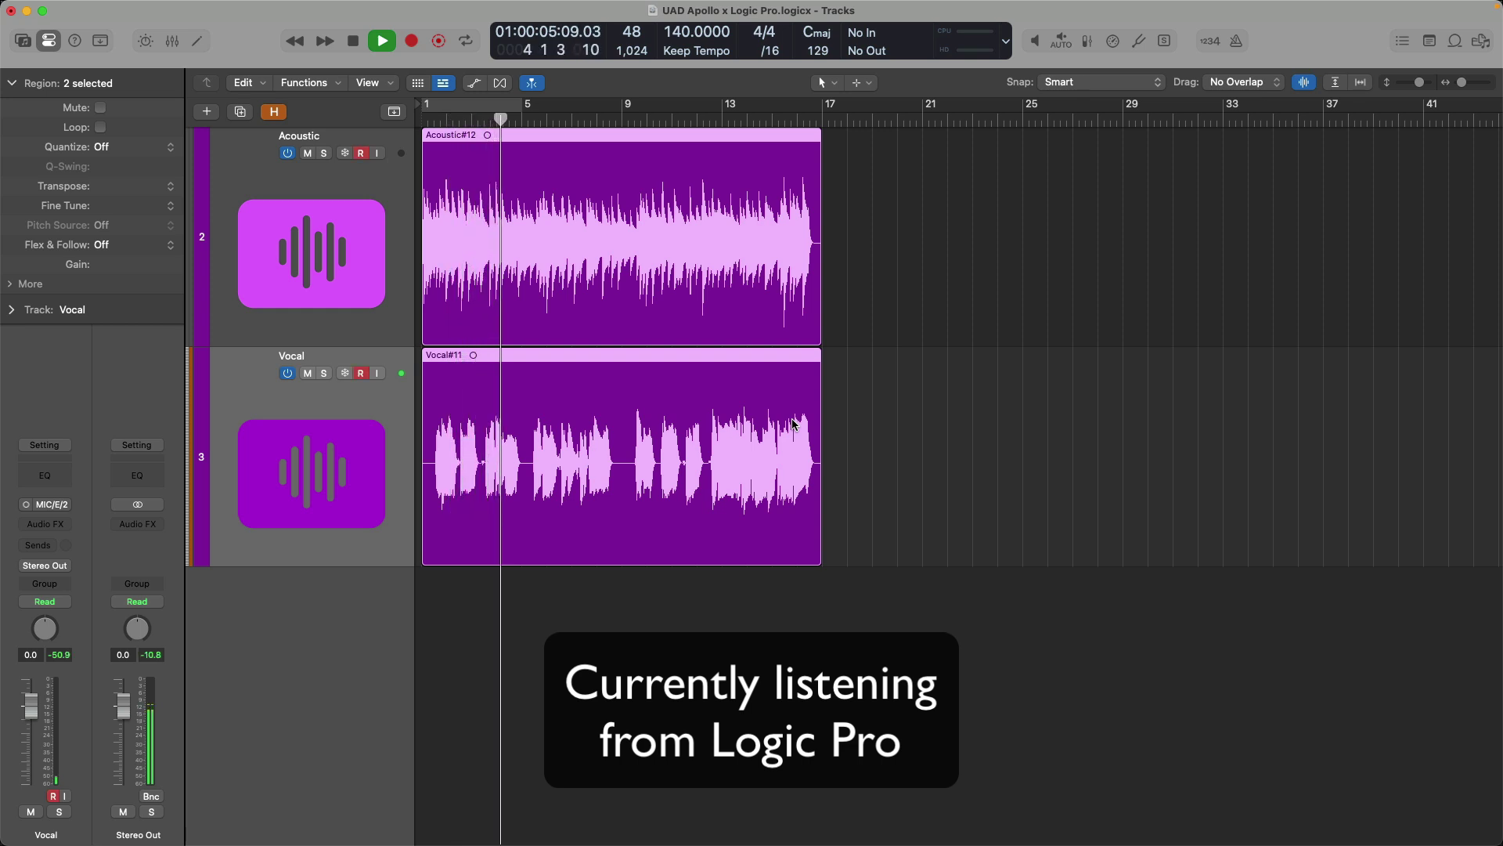
key("space")
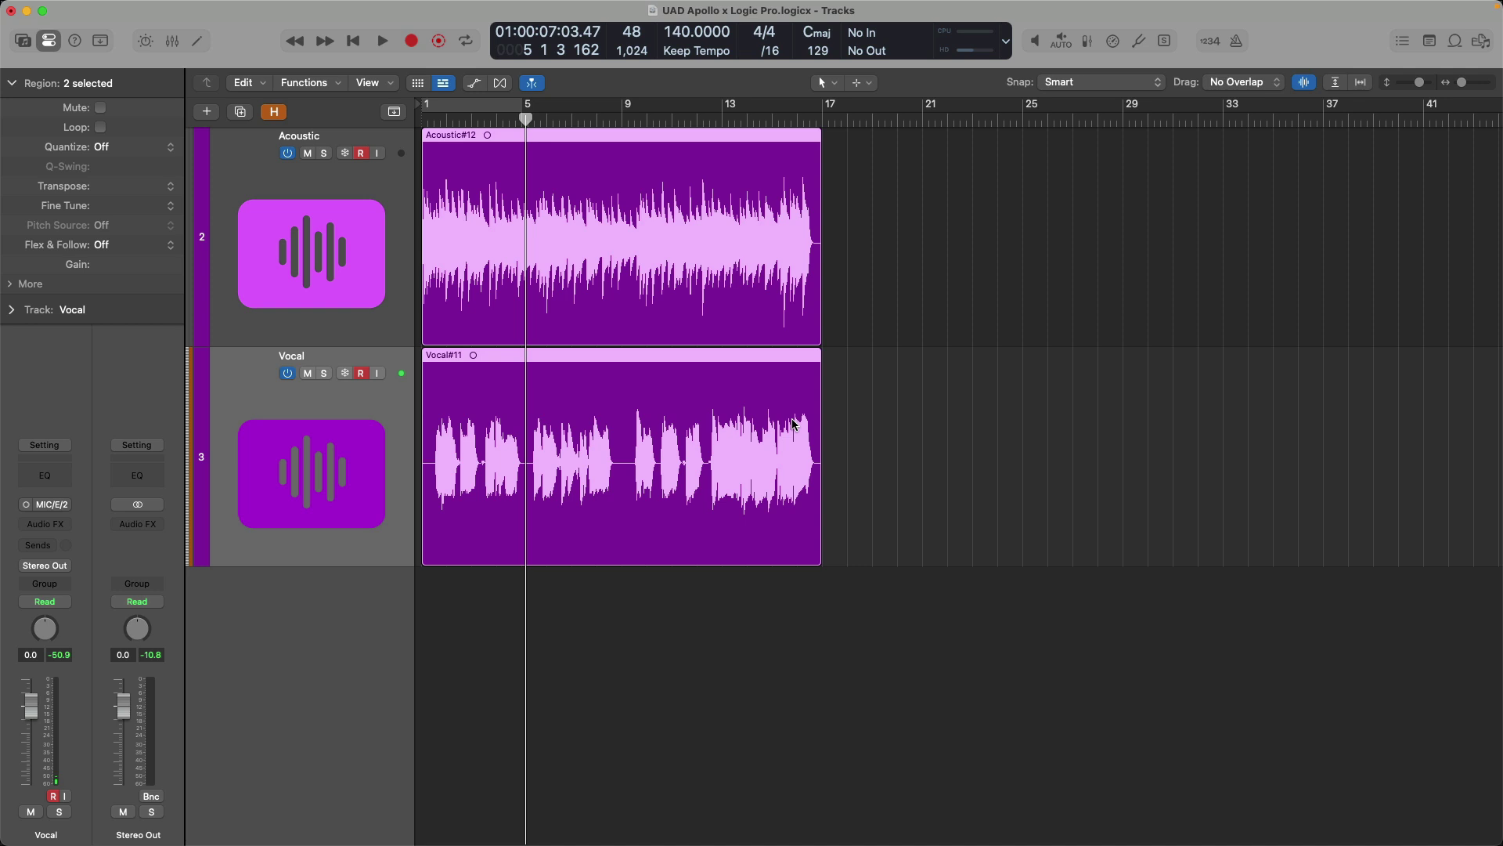
- In the Mixer, add a Bus 1 send to the Acoustic and Vocal channels and set its level
key("x")
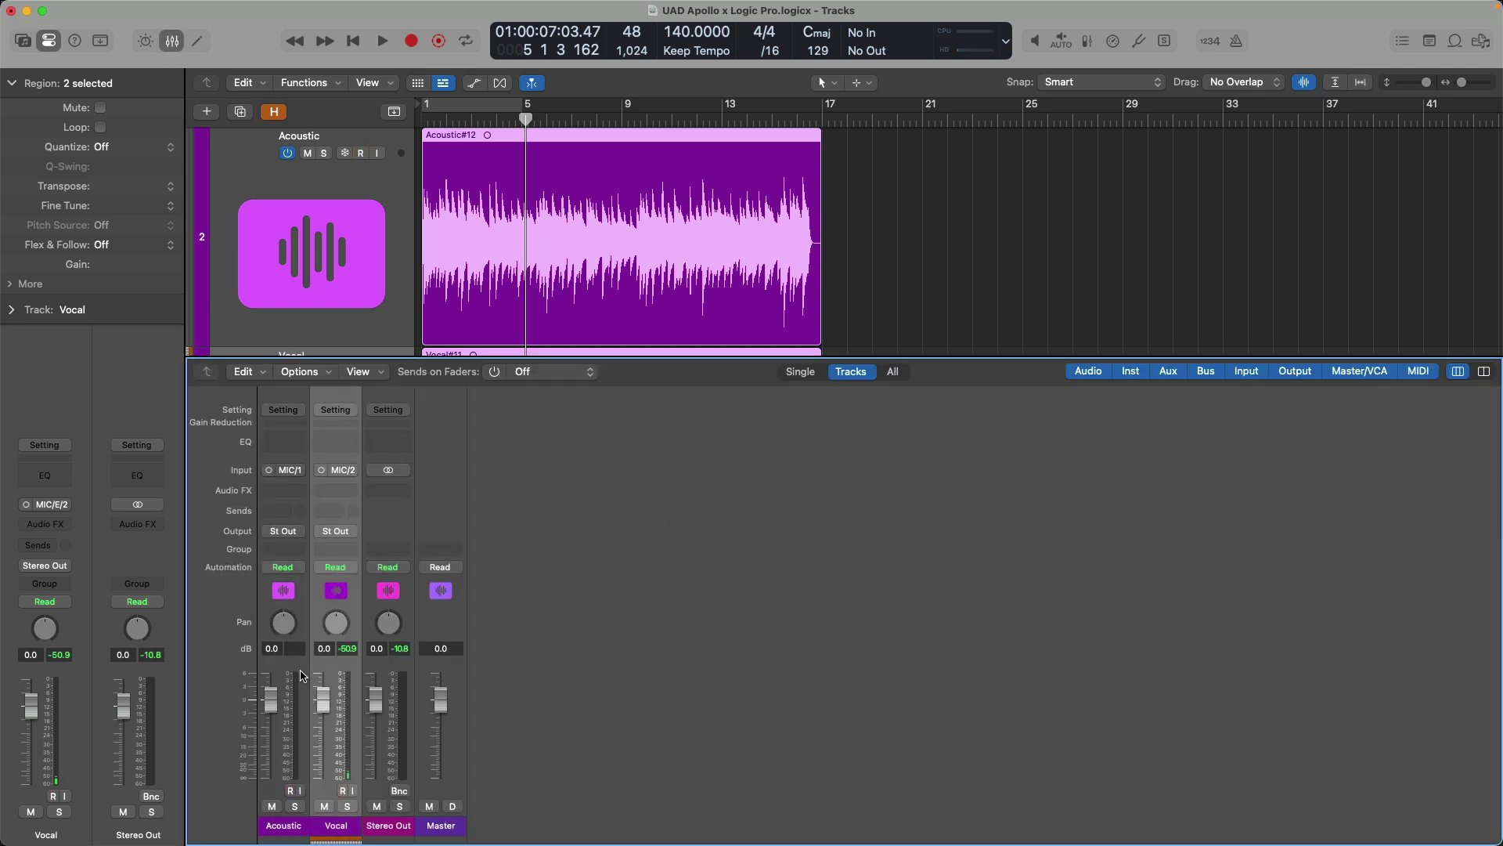
key("Down")
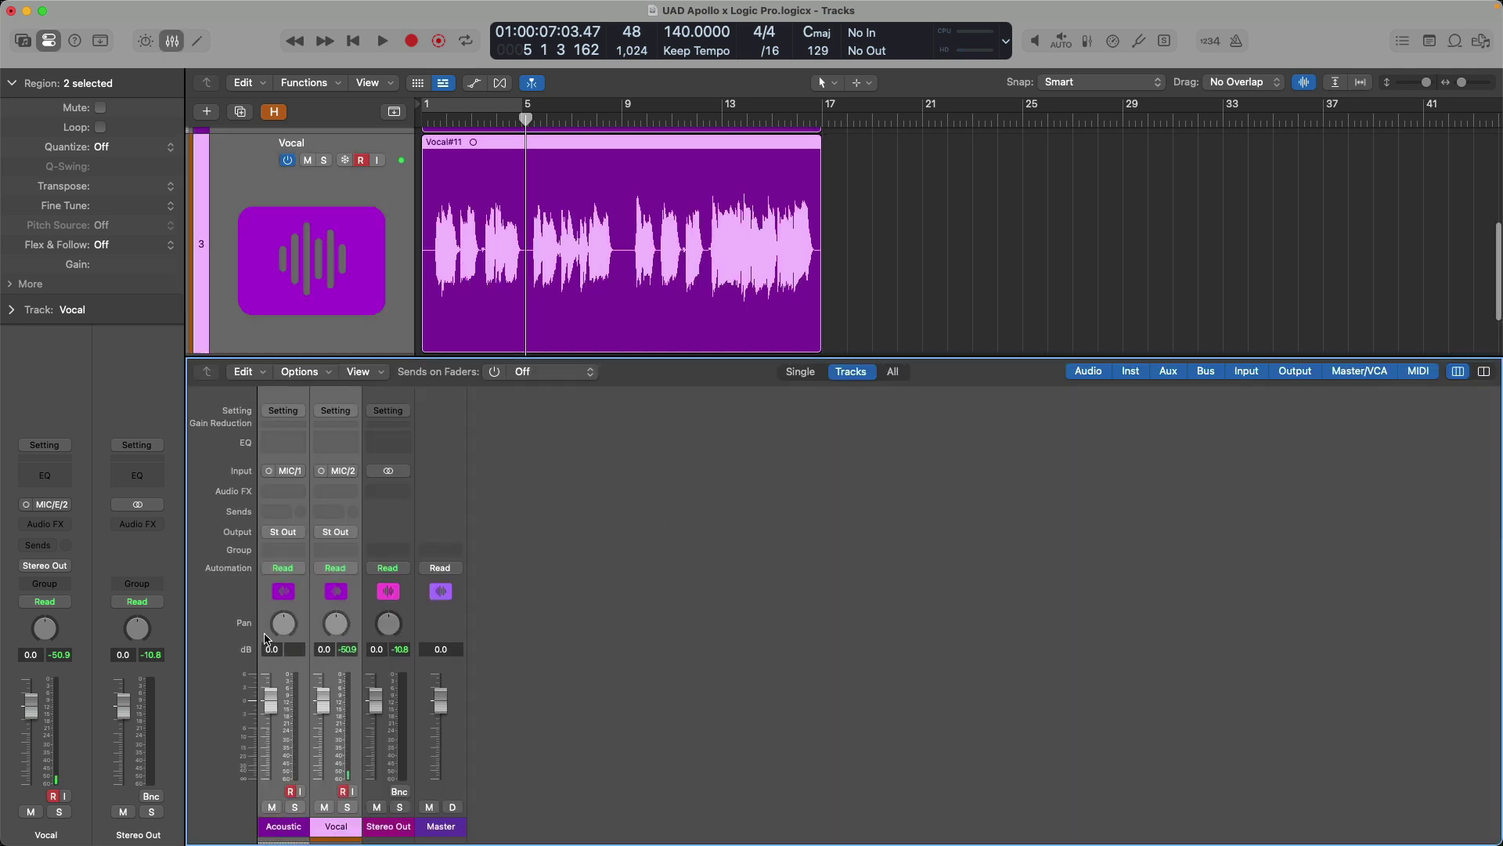
left_click(277, 512)
type("1")
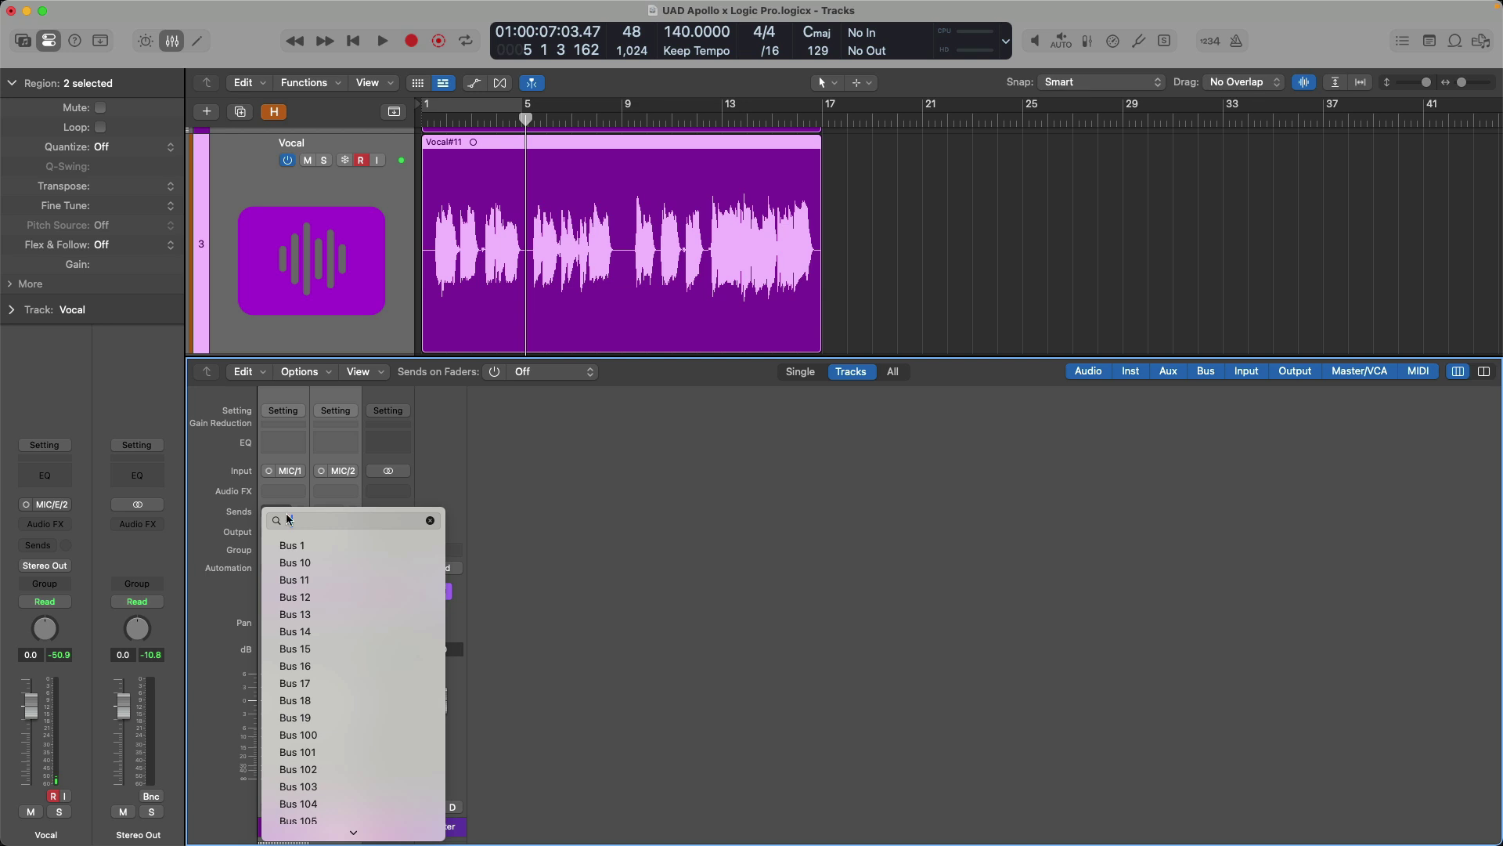
left_click(291, 546)
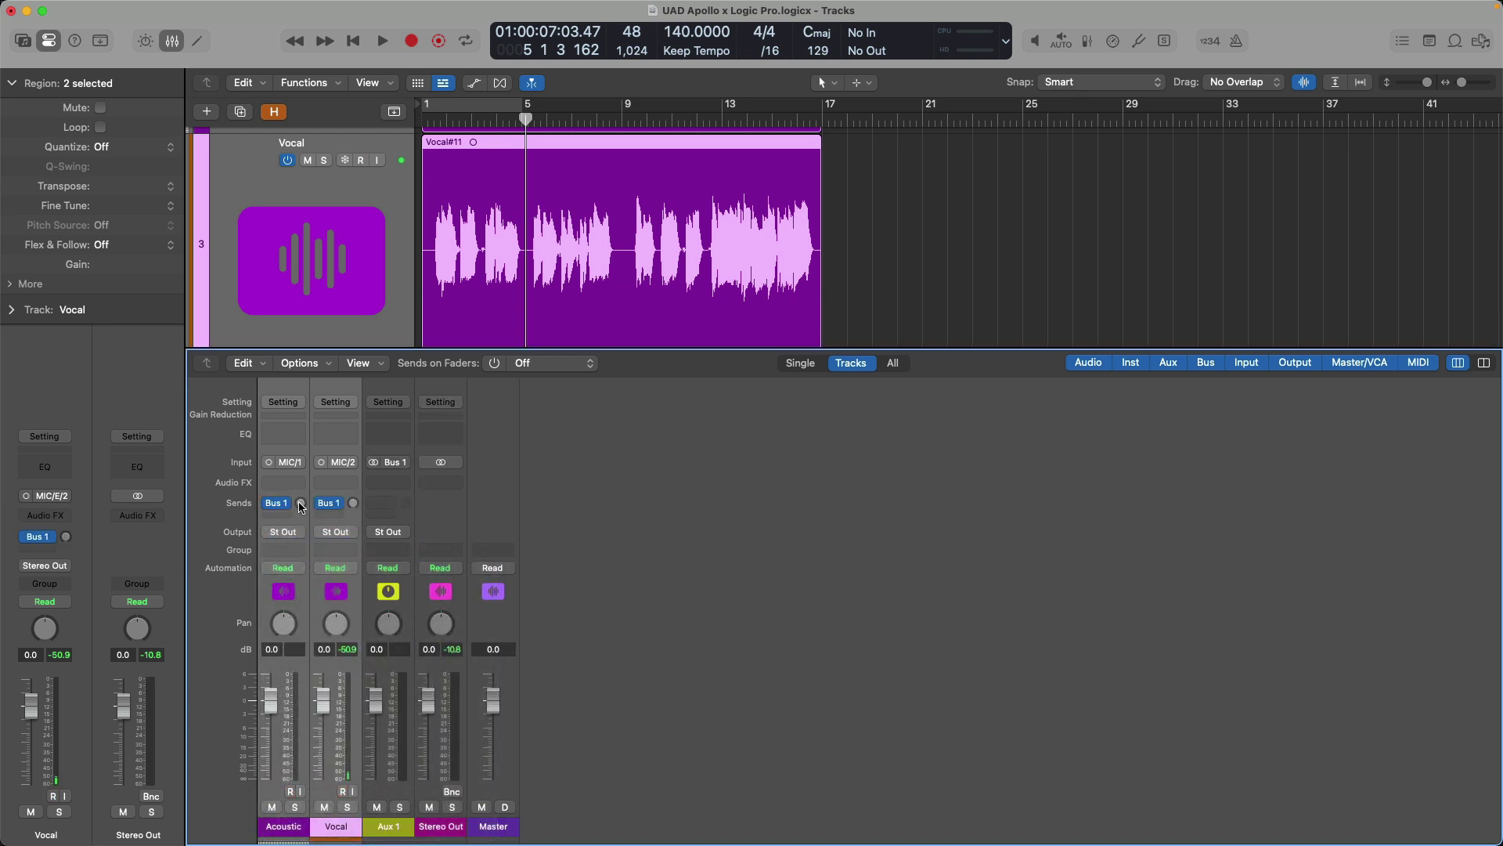
left_click(301, 508, "alt")
- Insert the UAD Pure Plate plug-in on the Aux 1 channel
left_click(388, 482)
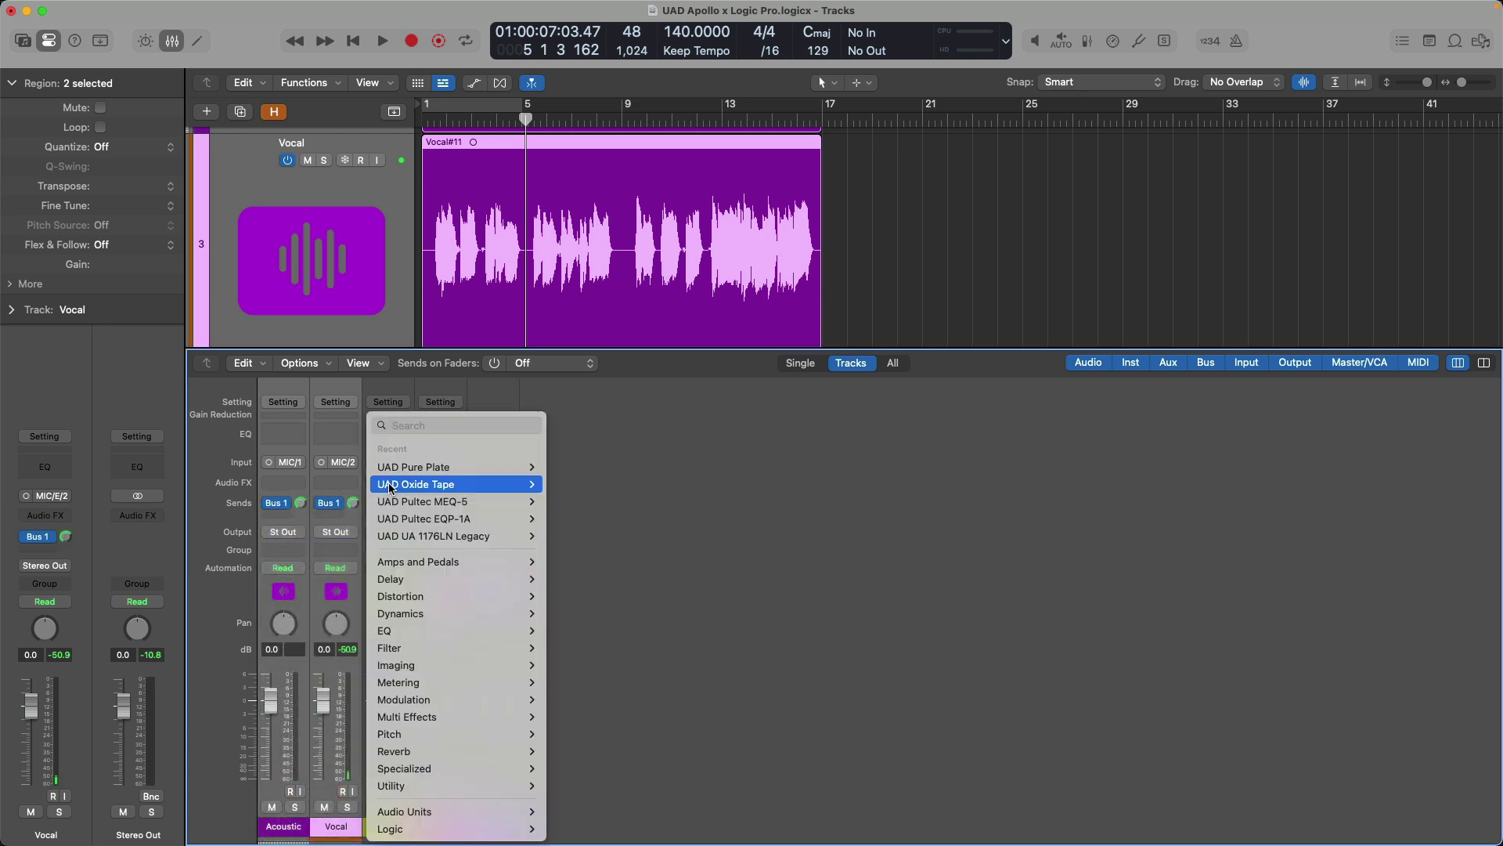
mouse_move(391, 488)
type("ure")
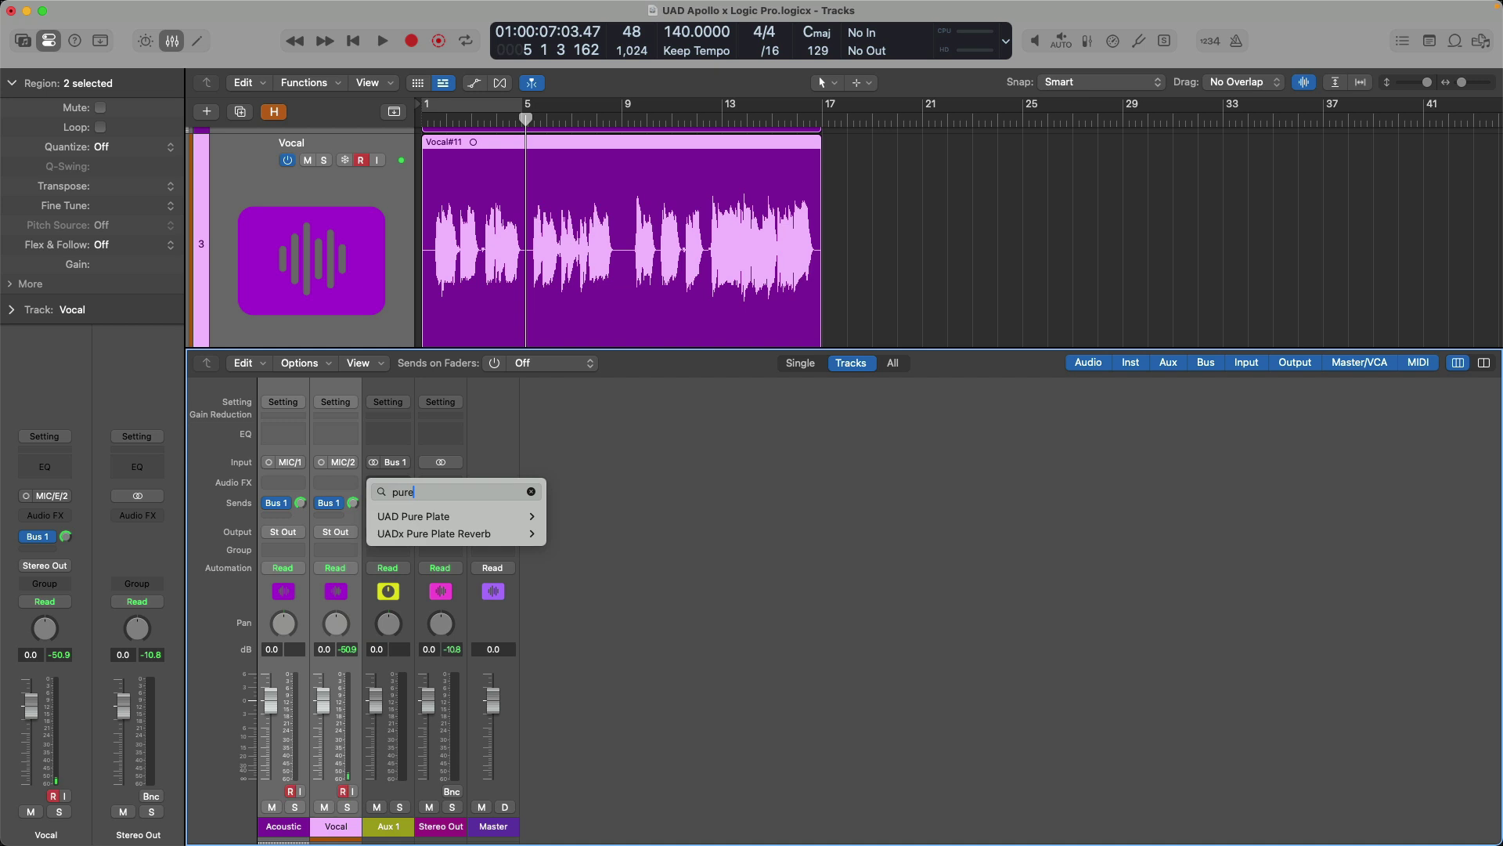
key("Down")
key("Right")
key("Return")
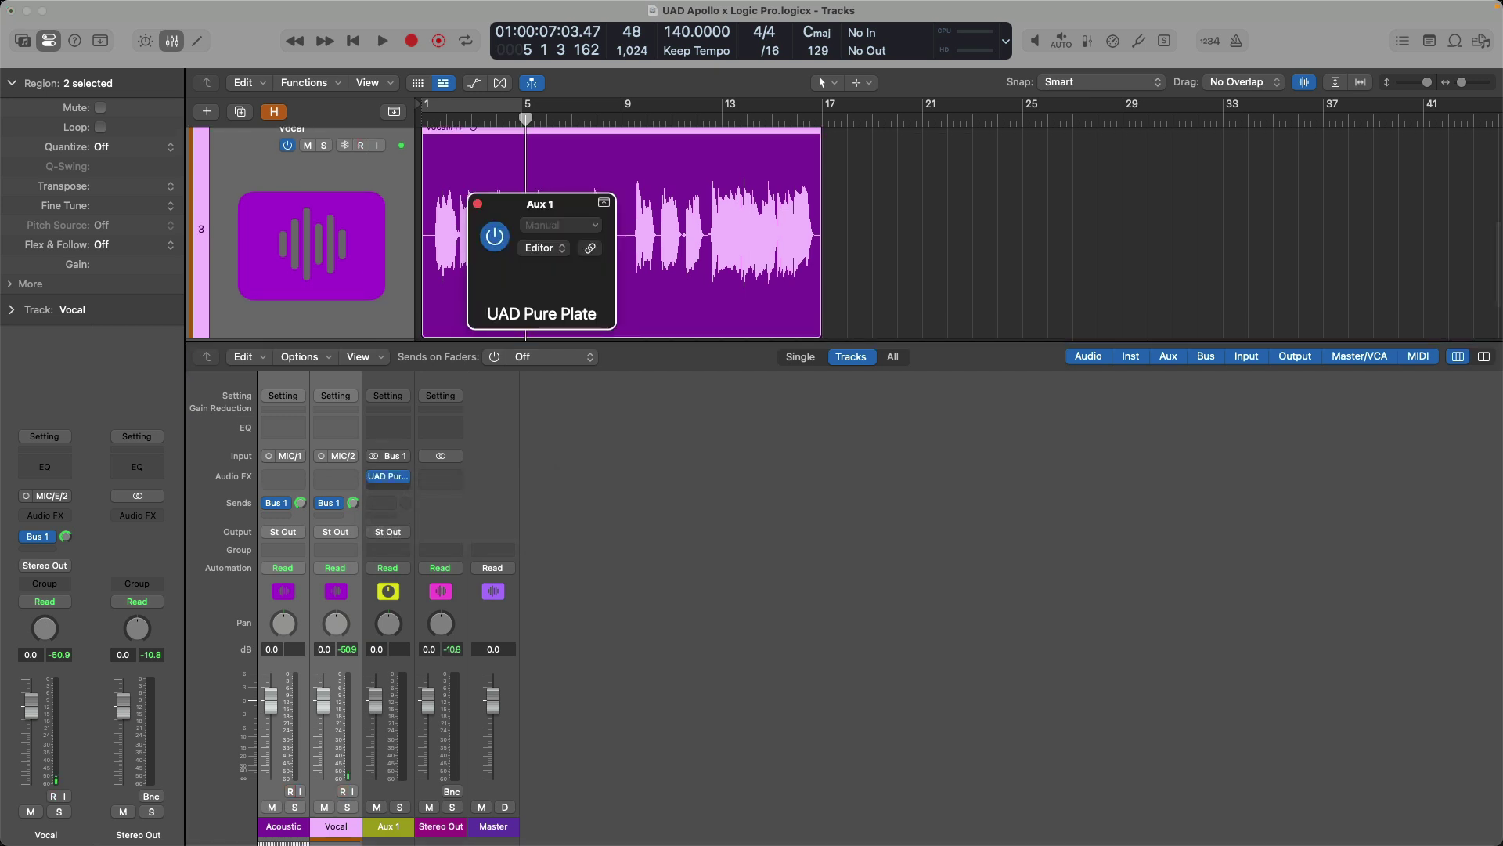
- Load the Acoustic Gtr Space preset into Pure Plate and close the plug-in window
left_click(552, 277)
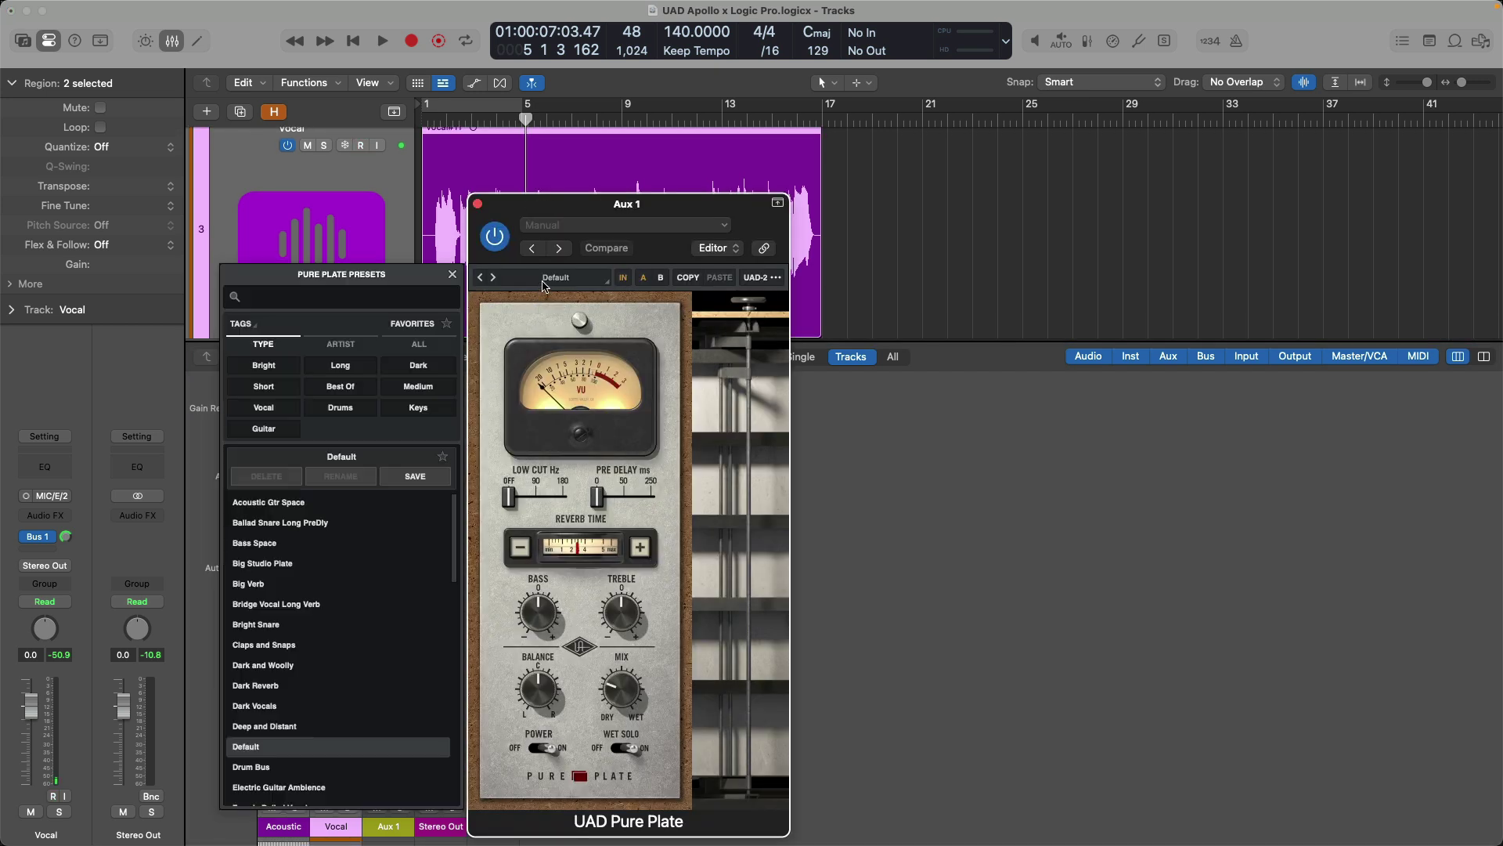
left_click(374, 301)
type("acous")
key("Return")
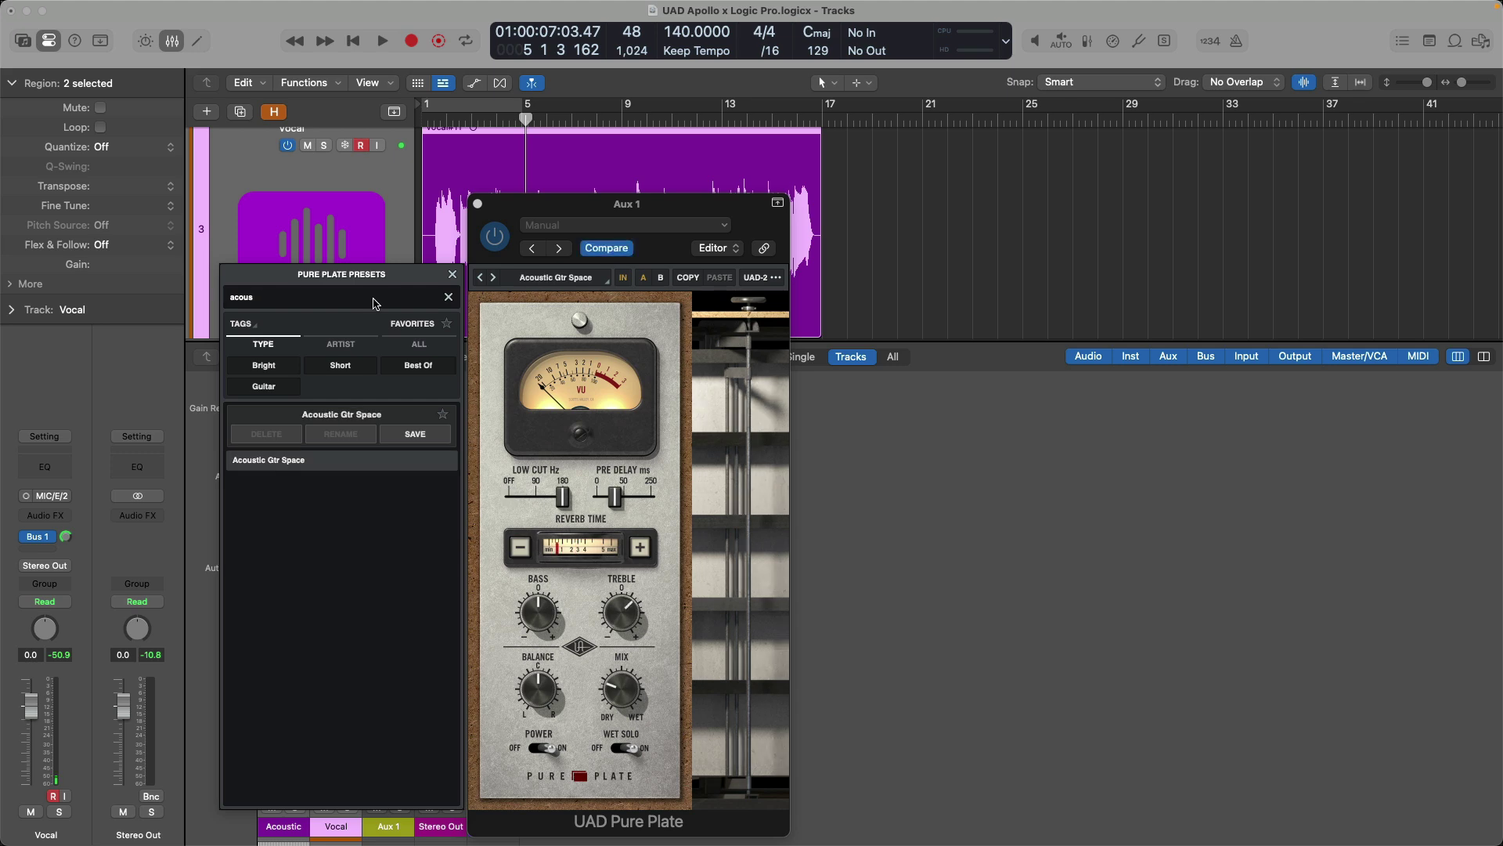
left_click(453, 274)
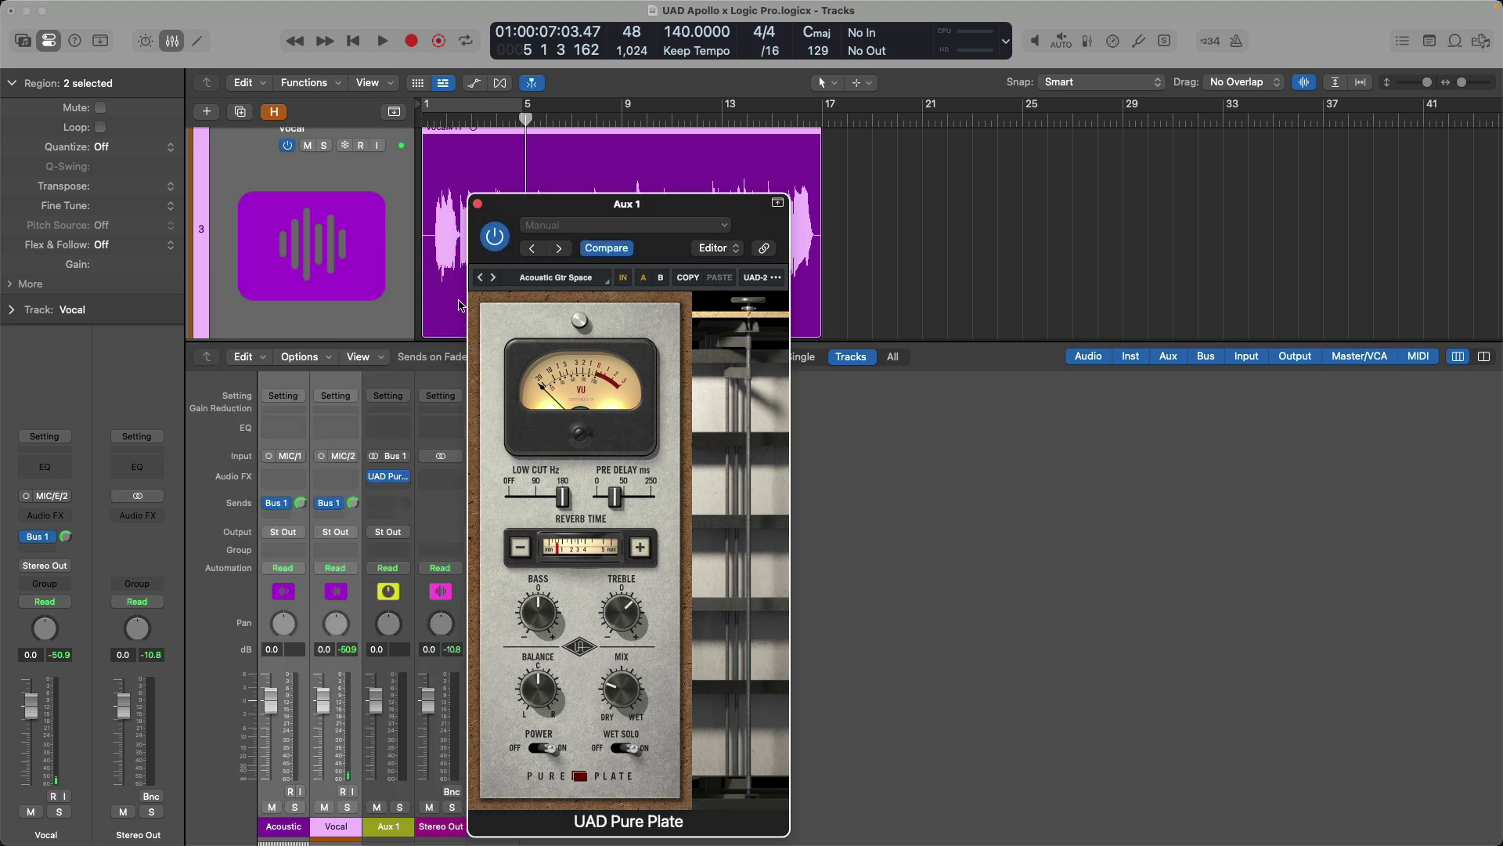
key("super+w")
- Set the Aux 1 channel volume to -11 dB
double_click(378, 648)
type("-11")
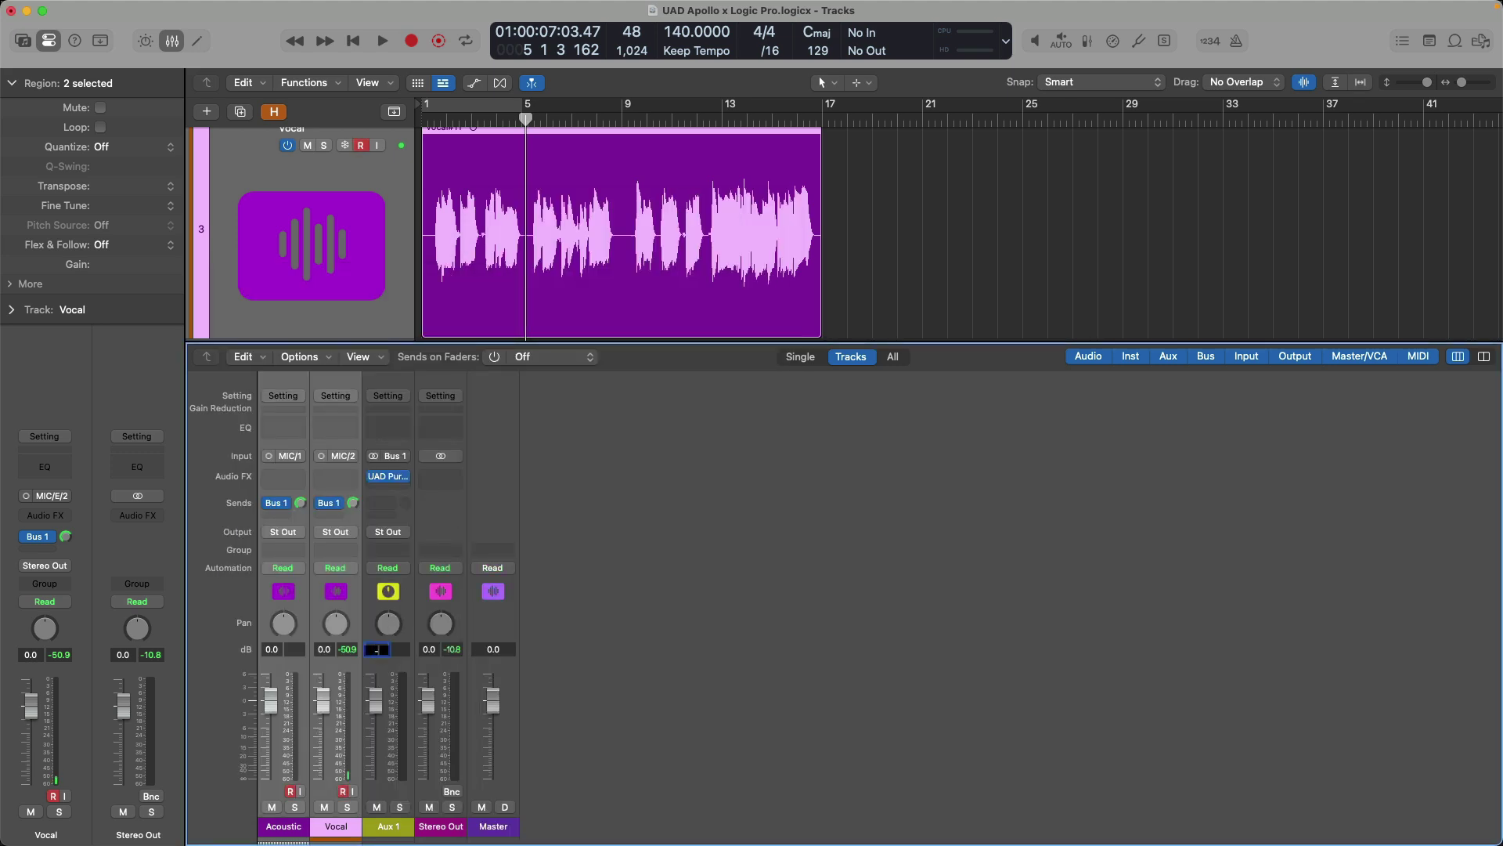
key("Return")
- Hide the Mixer and play the Acoustic and Vocal takes with Logic's reverb from bar 1, then stop
key("x")
key("Return")
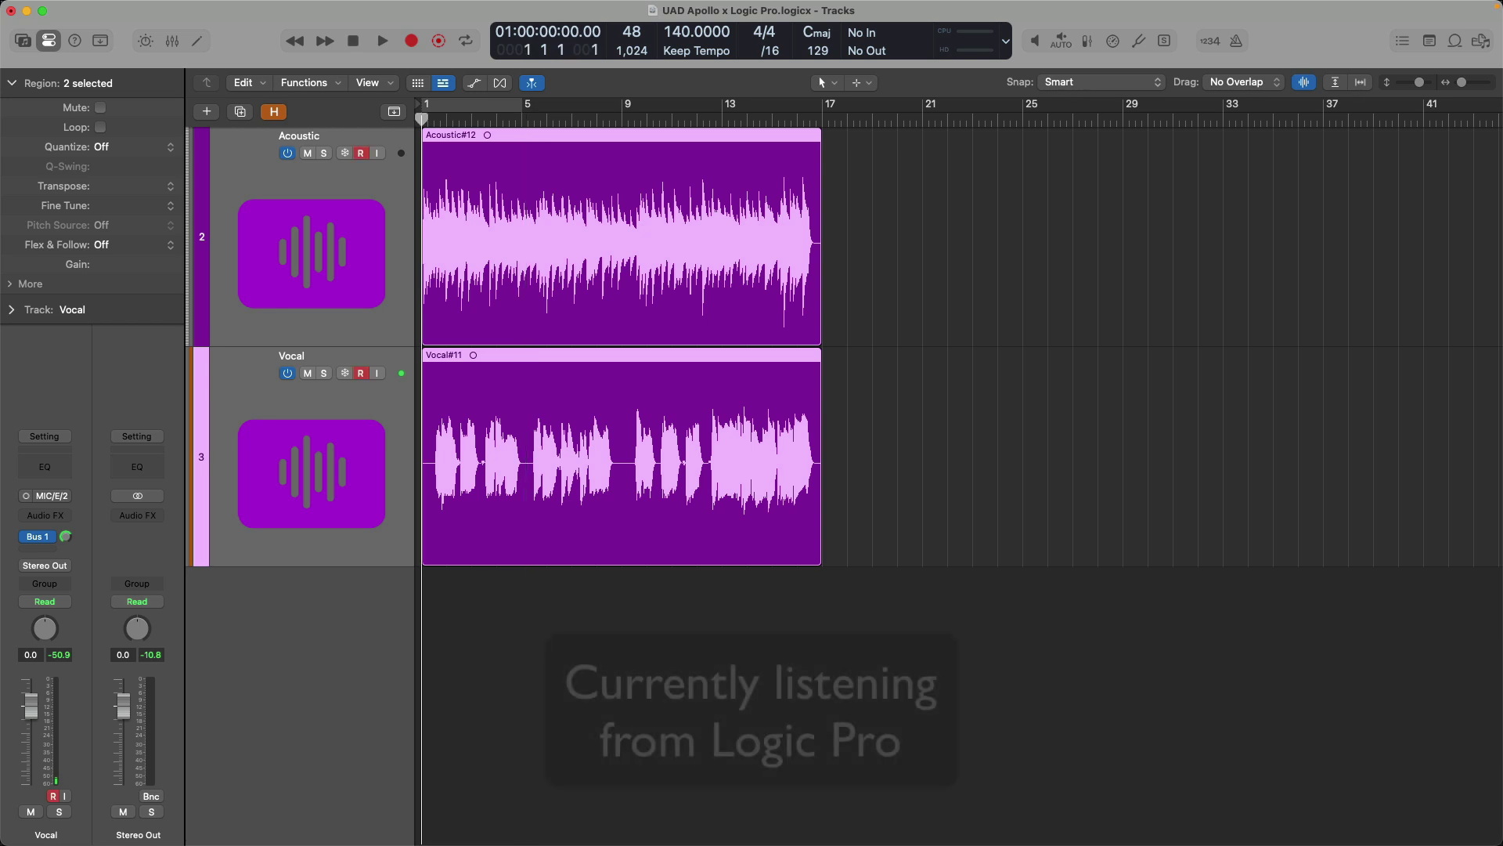
key("space")
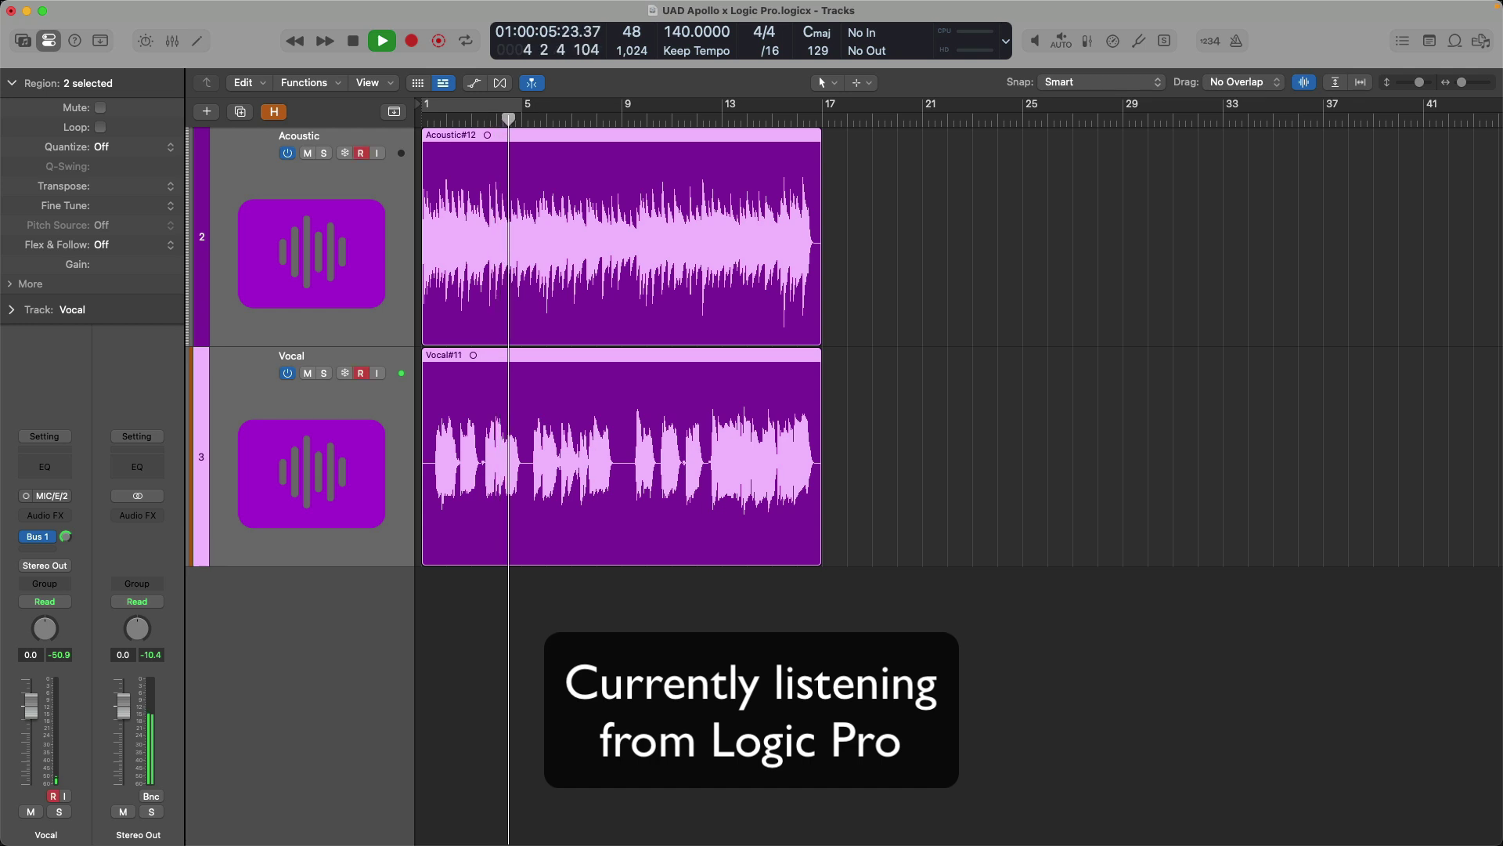
key("space")
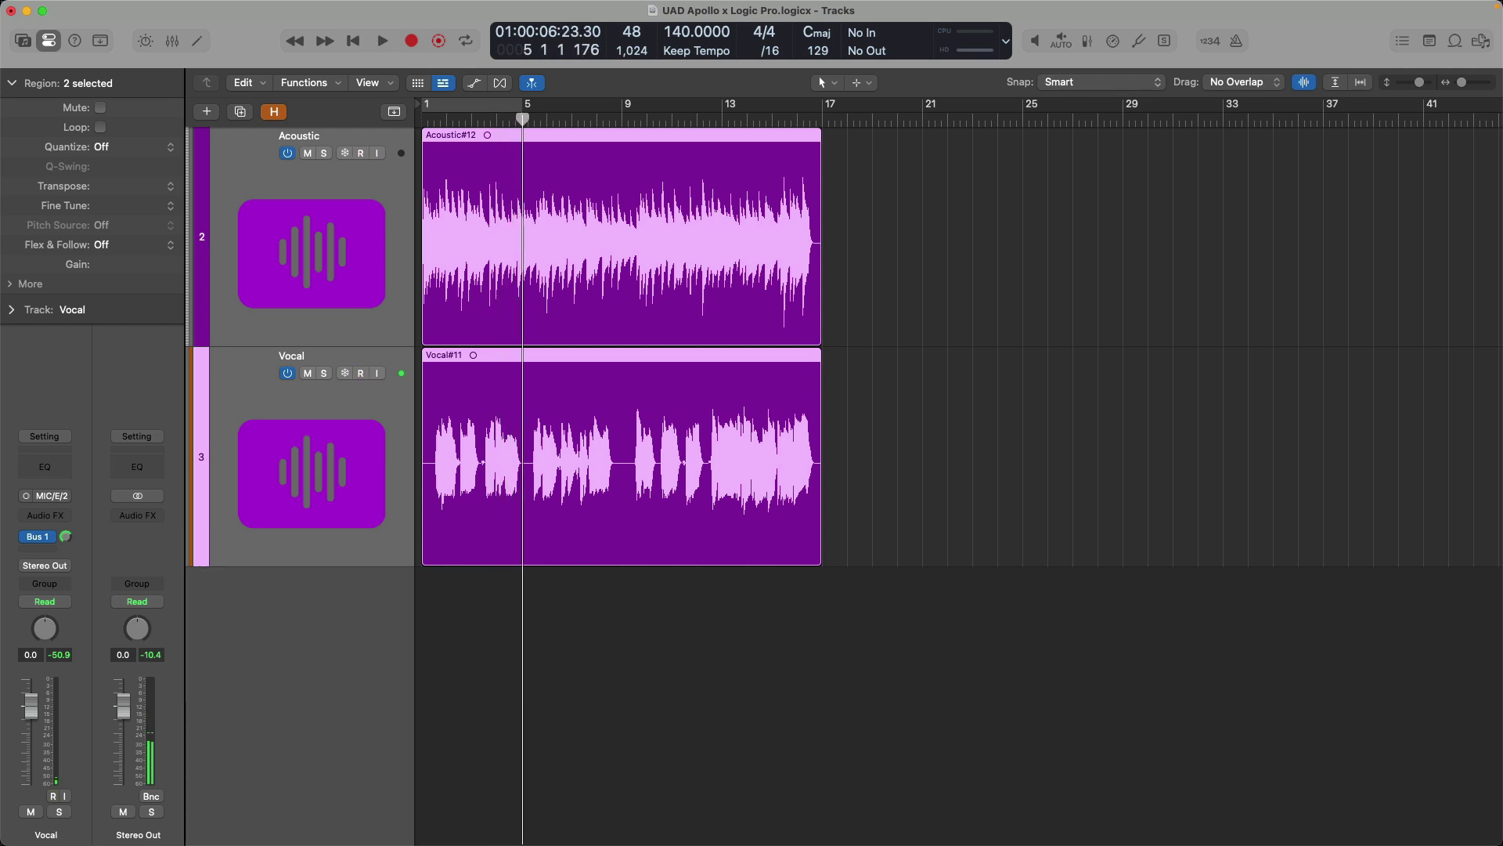